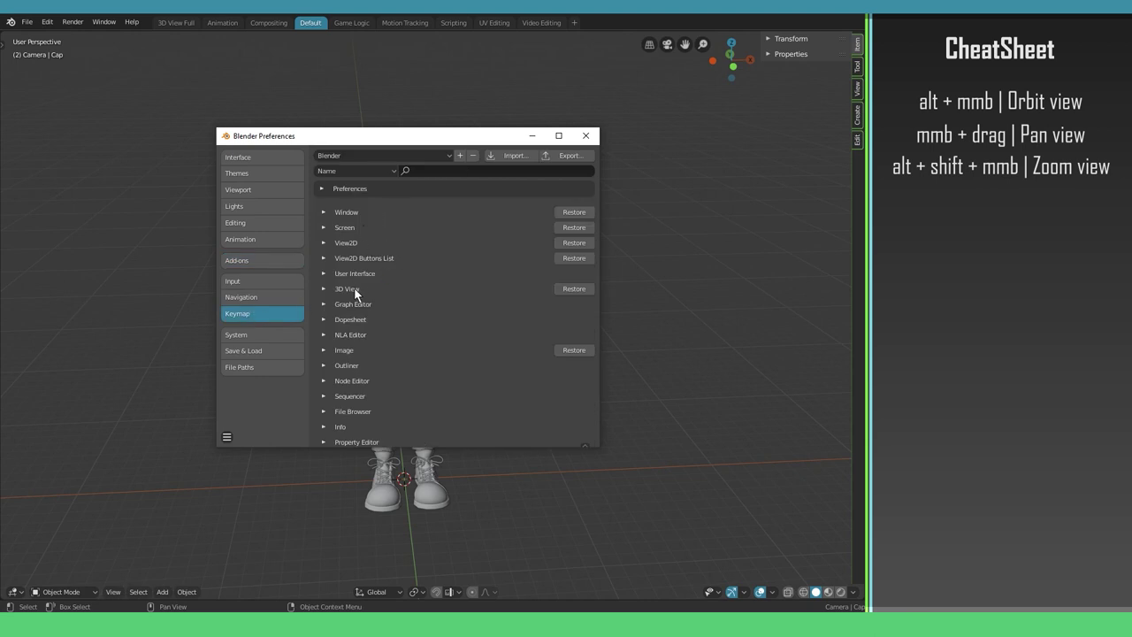
- Review the view navigation shortcuts in the 3D View (Global) keymap and collapse the 3D View category
left_click(323, 289)
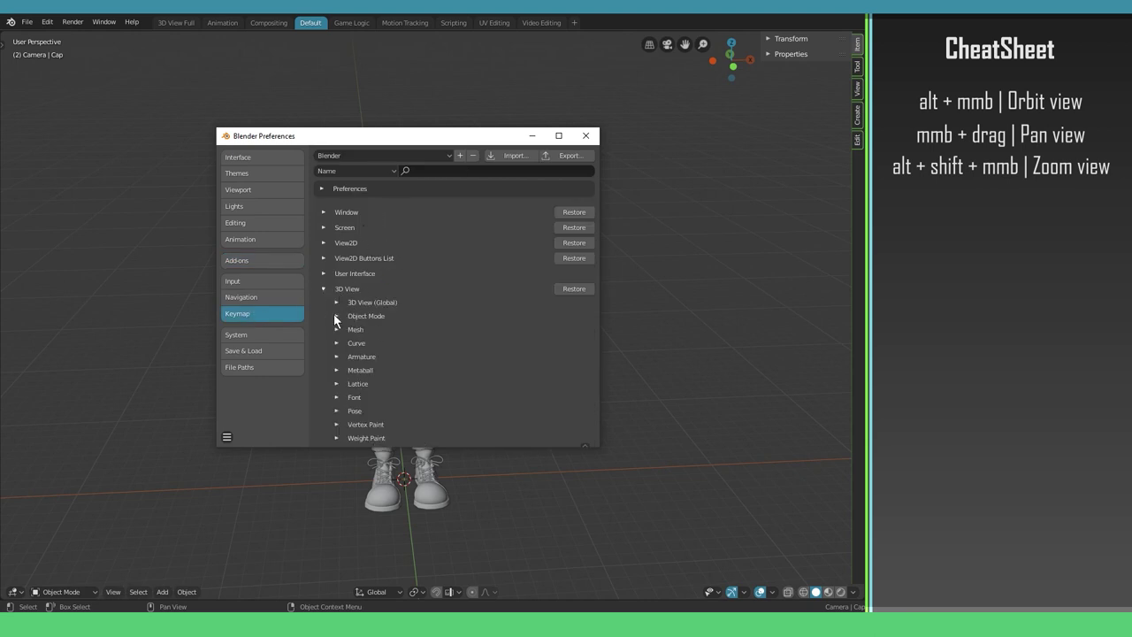
left_click(336, 303)
scroll(370, 375, "down", 1)
scroll(370, 375, "down", 2)
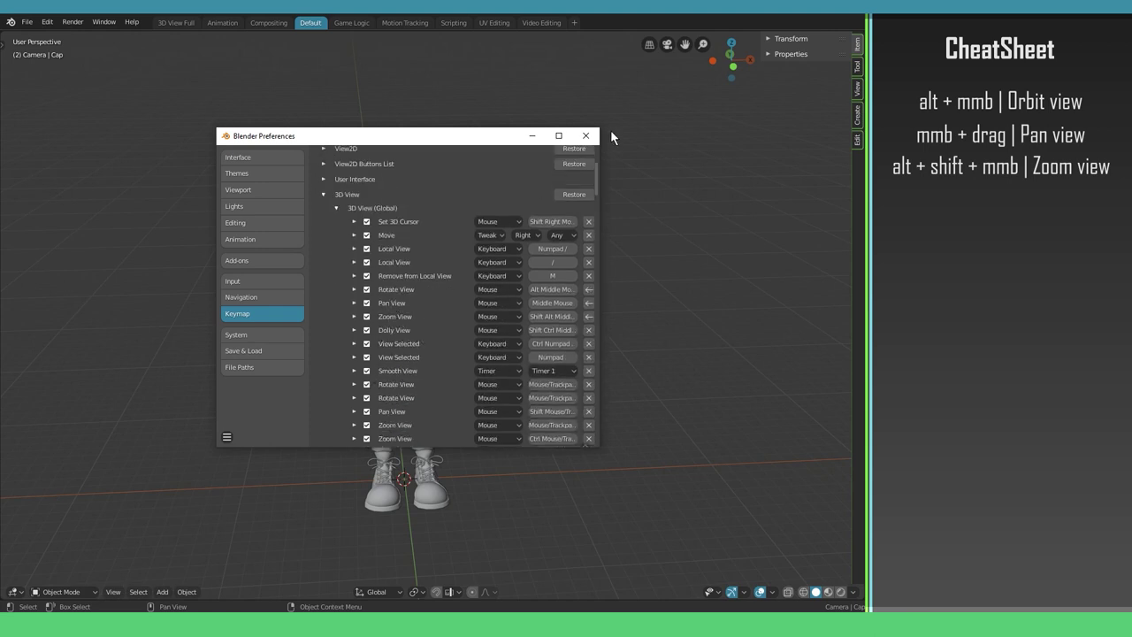
left_click(324, 194)
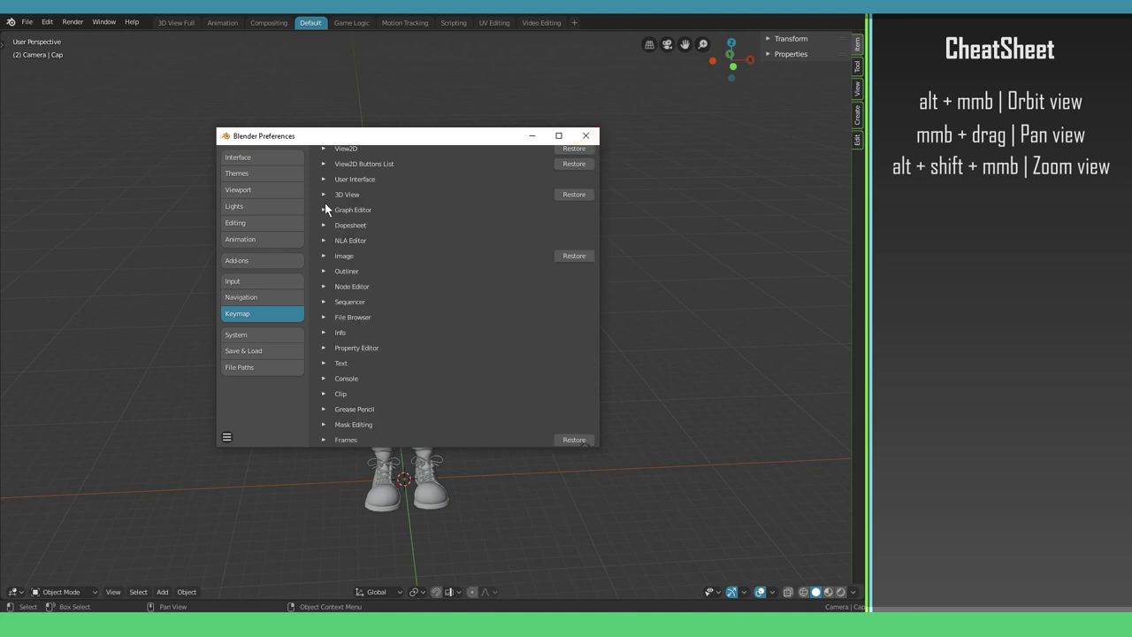
- Search the add-ons for "pie"
left_click(268, 261)
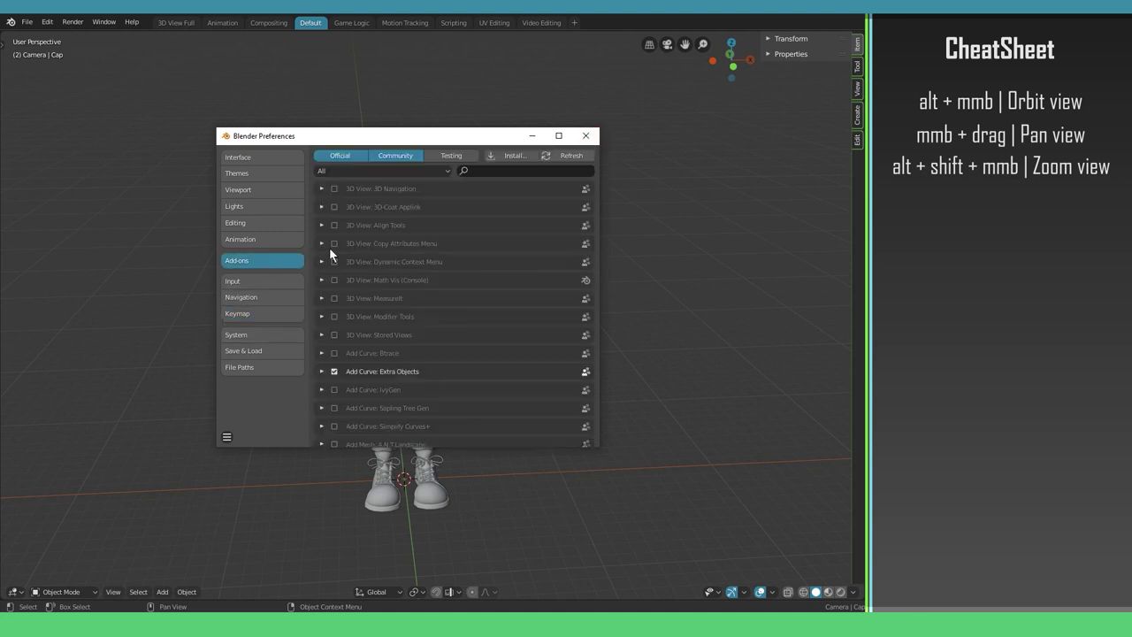
left_click(498, 171)
type("pie")
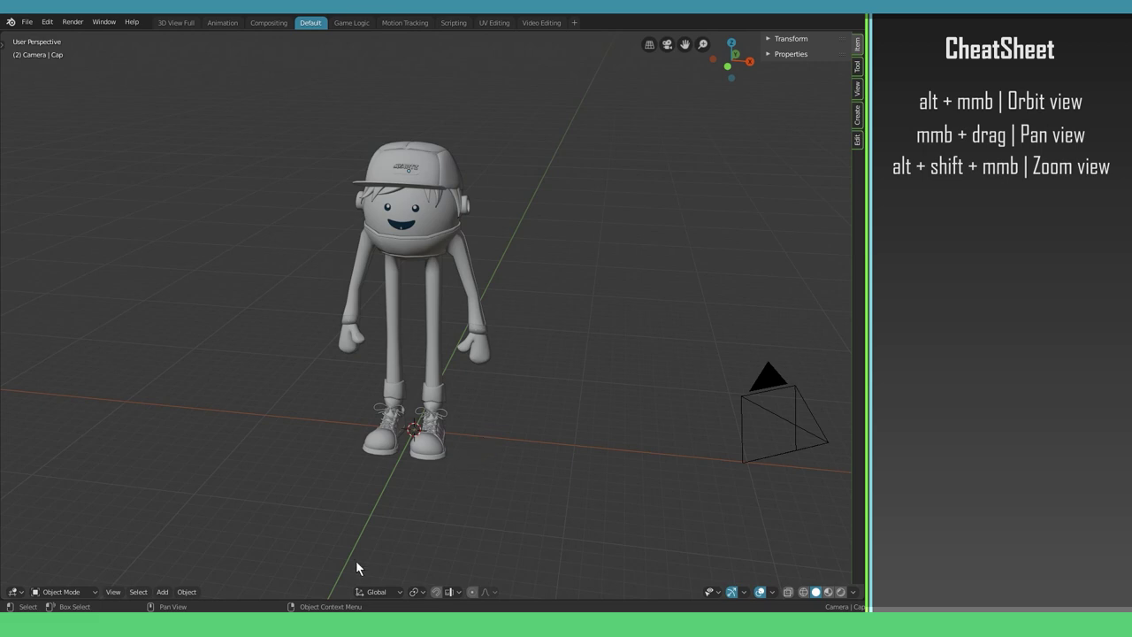
- Add a cube mesh to the scene
left_click(165, 591)
mouse_move(212, 581)
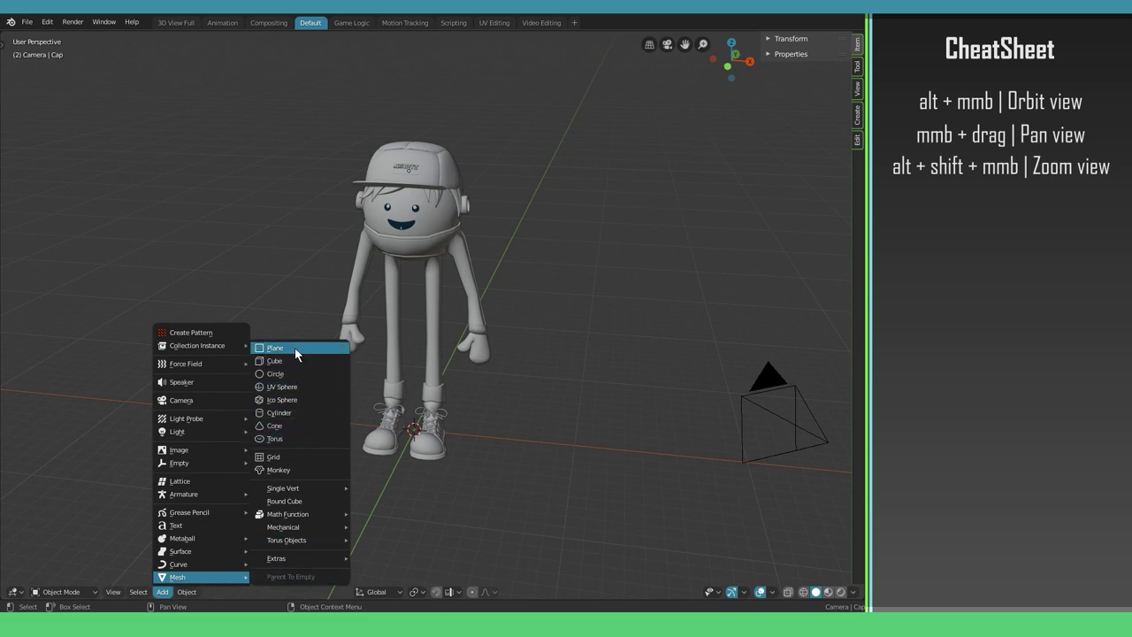
left_click(273, 361)
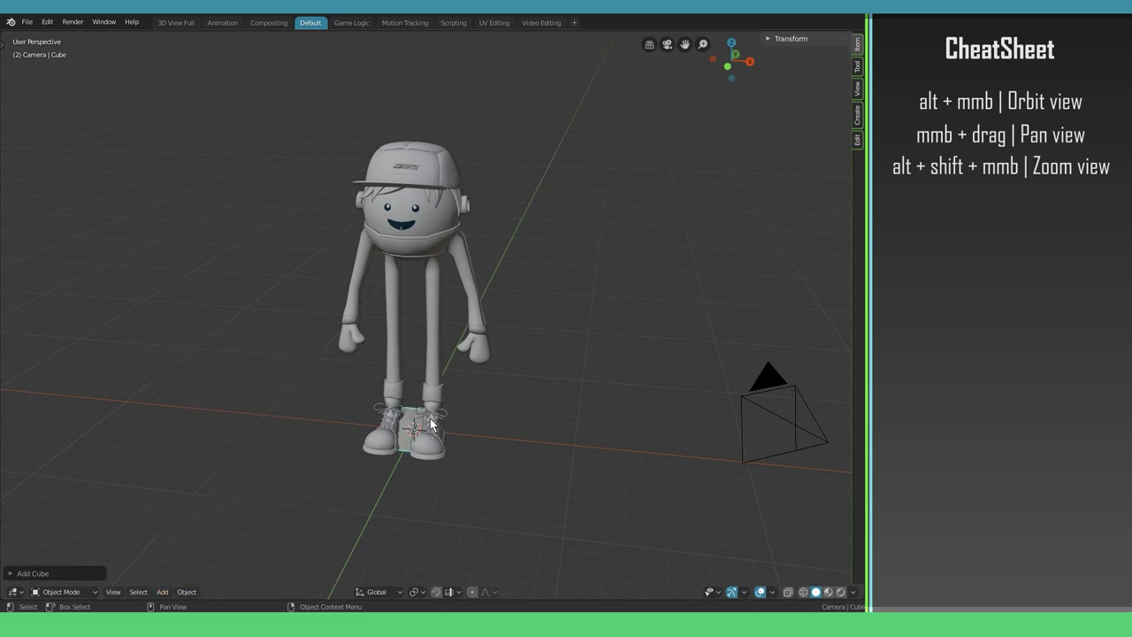
- Delete the newly added cube between the character's feet
middle_click_drag(430, 423, 435, 416, "alt")
key("g")
key("Escape")
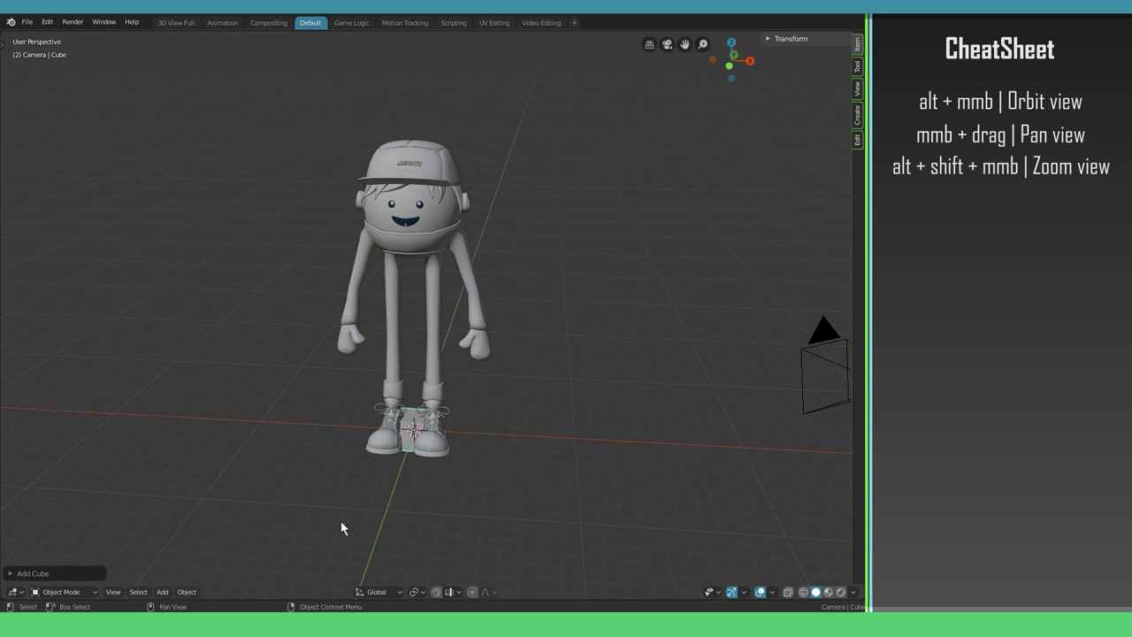
key("x")
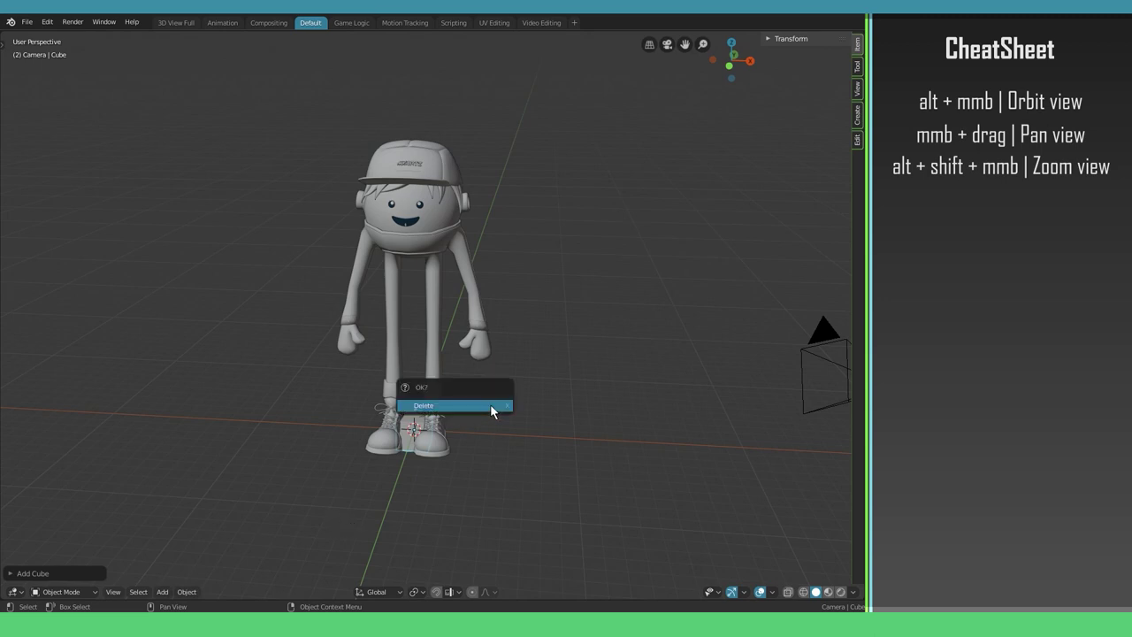
left_click(491, 404)
- Add a new cube mesh at the 3D cursor between the character's feet
middle_click_drag(543, 398, 494, 423, "alt")
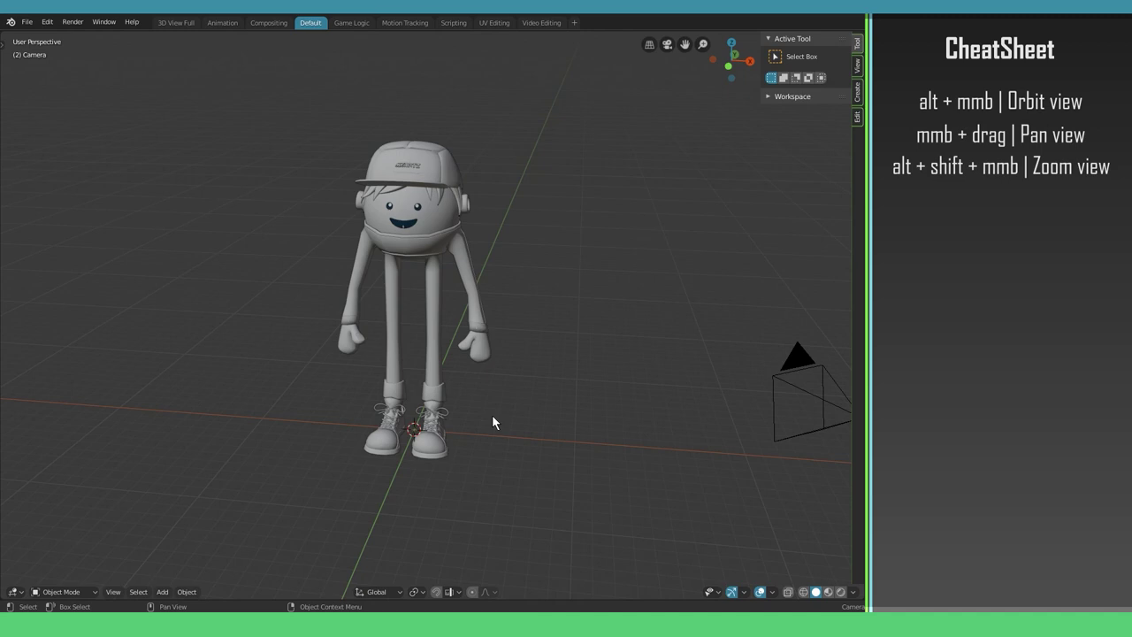
key("shift+a")
mouse_move(467, 353)
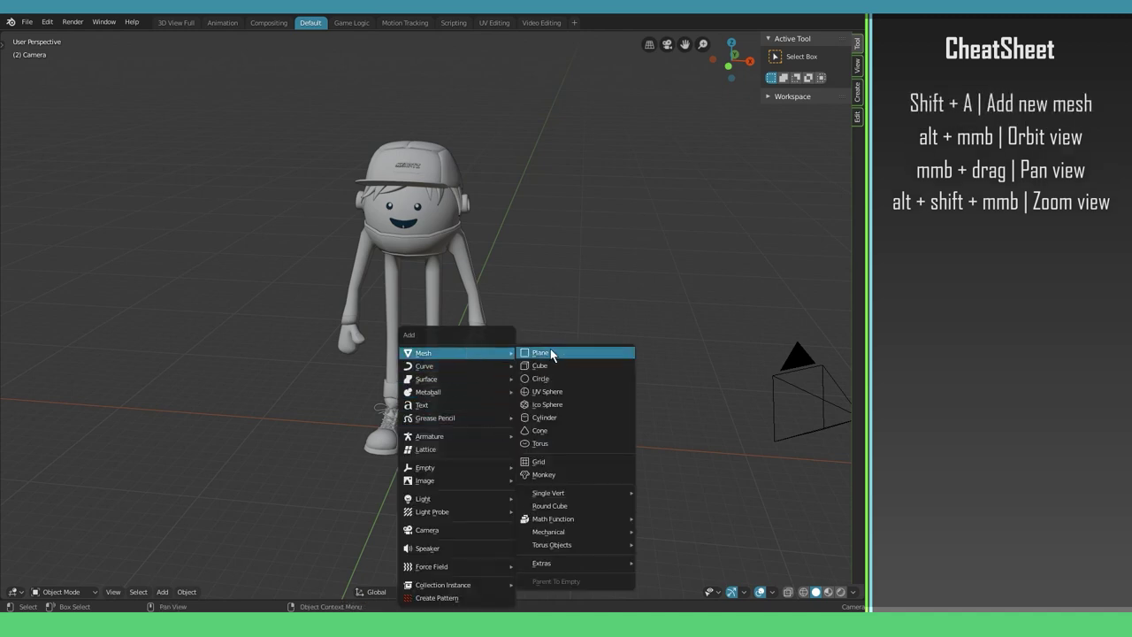
left_click(555, 364)
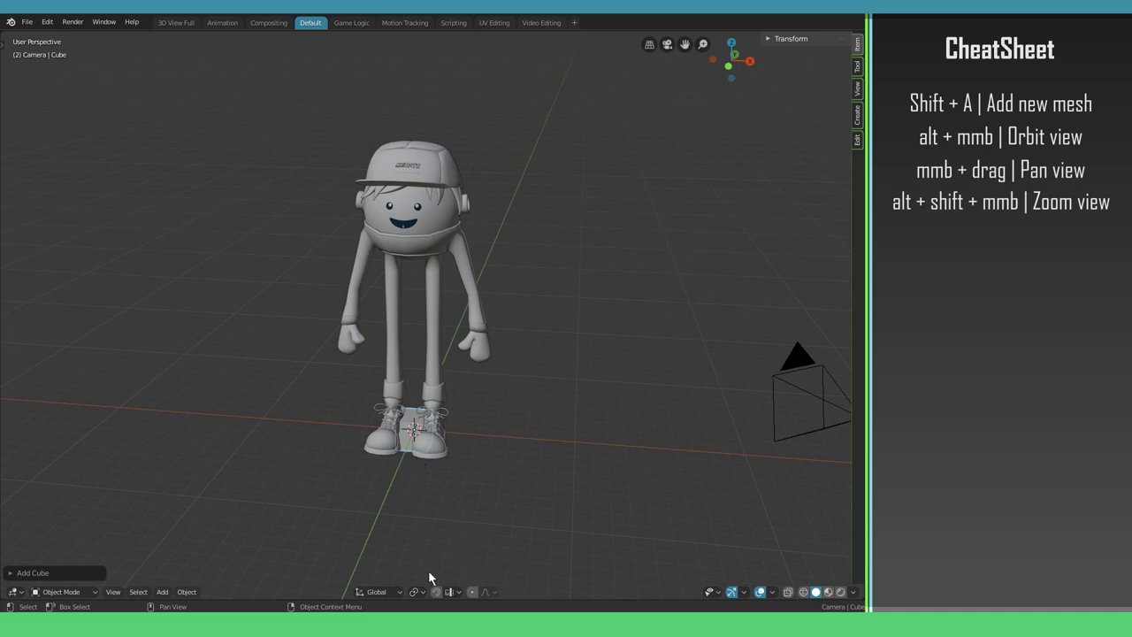
- Switch the new cube to Edit Mode
left_click(66, 595)
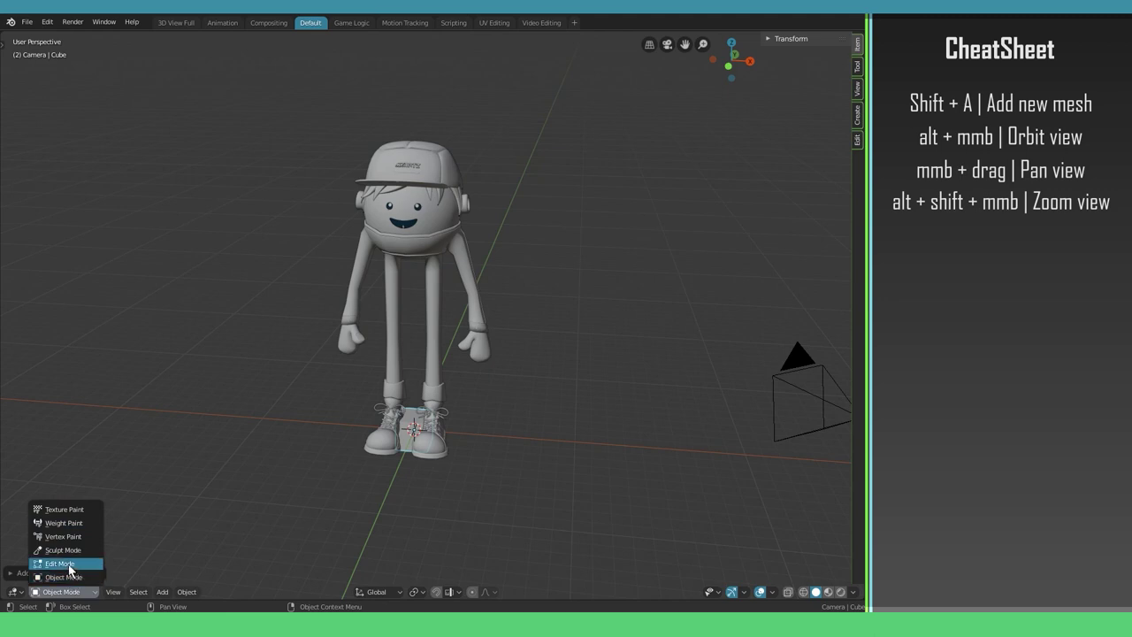
left_click(69, 567)
scroll(425, 423, "up", 1)
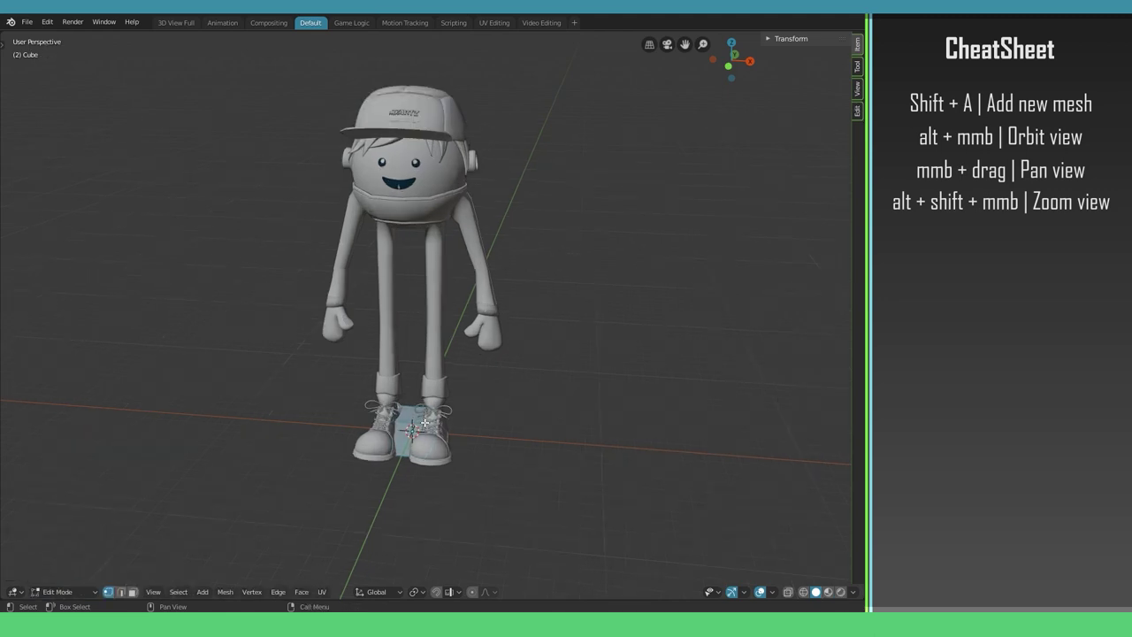
key("ctrl+Tab")
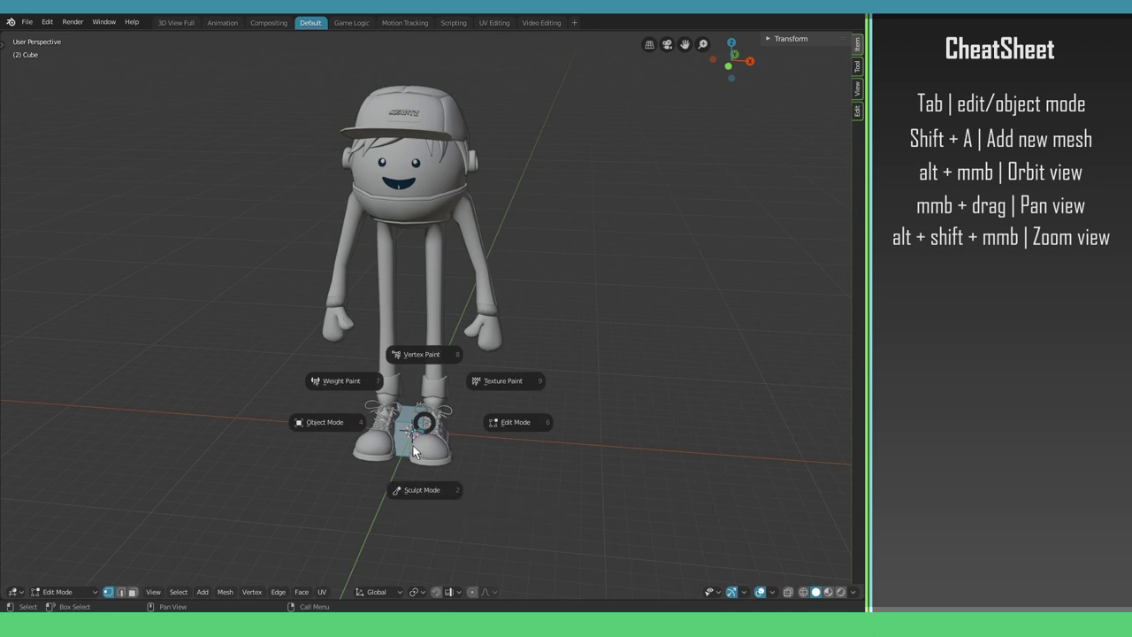
left_click(522, 424)
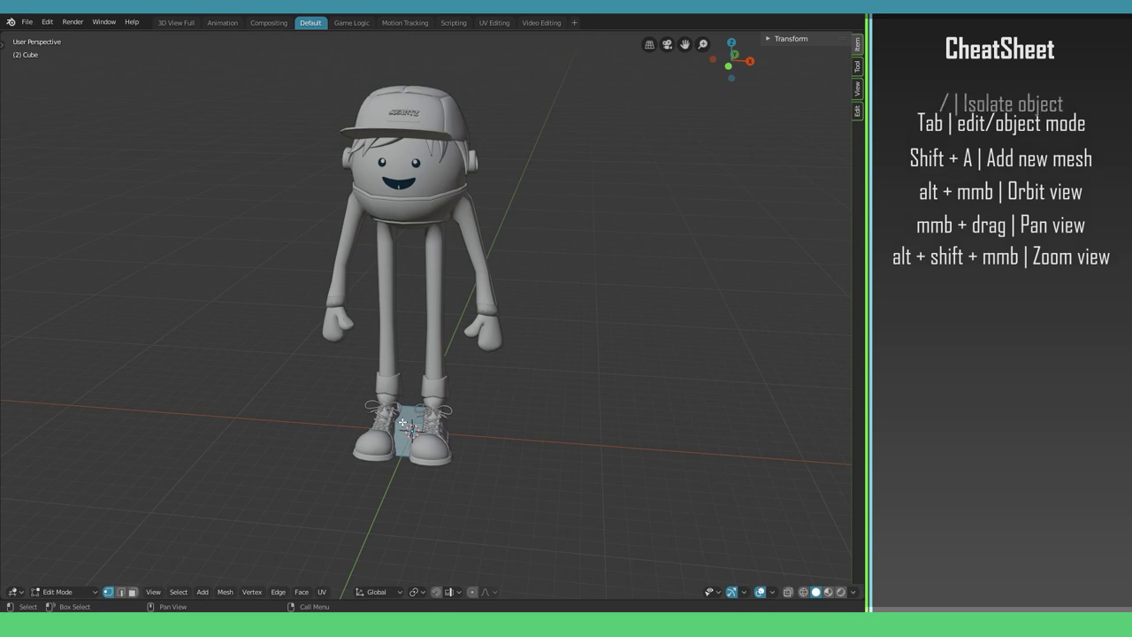
- Isolate the cube in local view and clear the selection of all its geometry
key("slash")
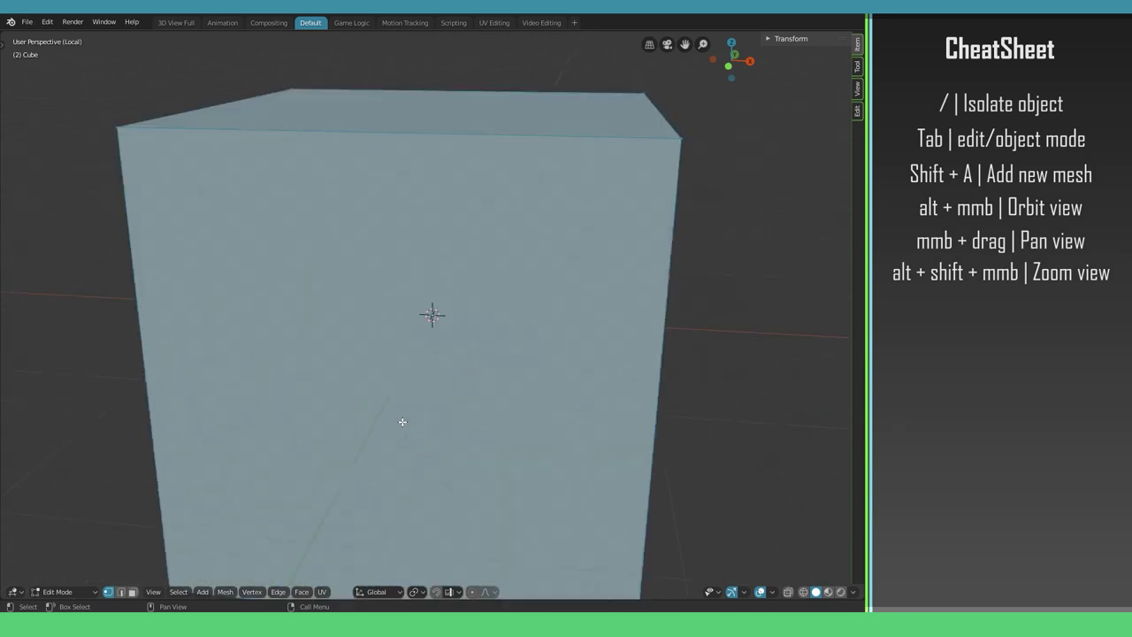
middle_click_drag(481, 309, 336, 322, "alt")
left_click(545, 297)
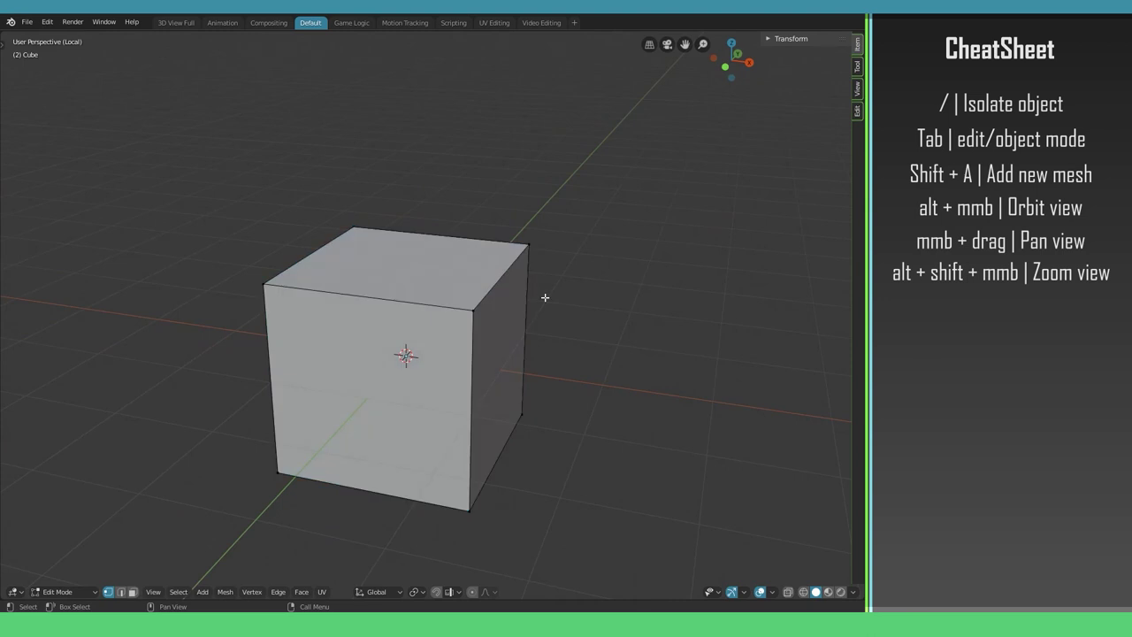
key("a")
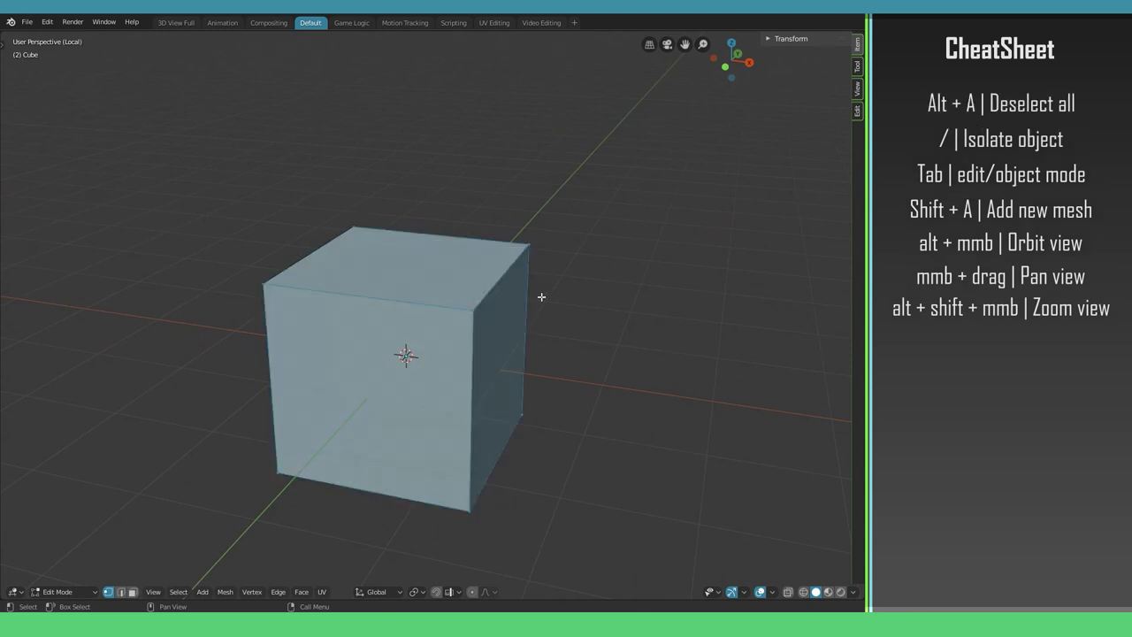
key("alt+a")
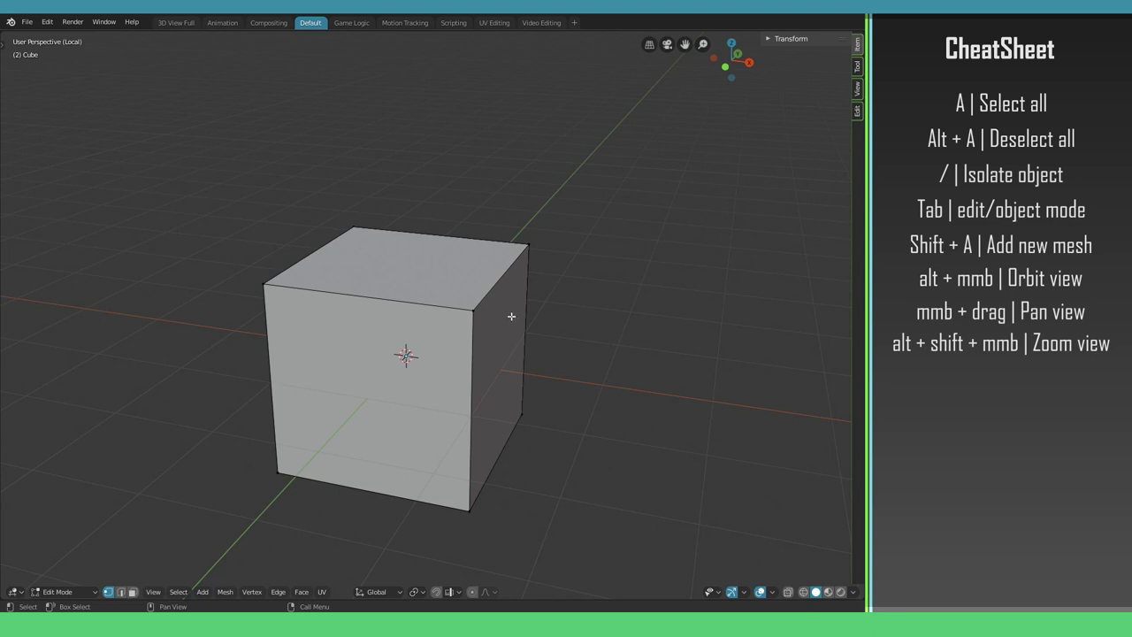
- Select the four vertices of the cube's top face in vertex mode and clear the selection again
key("2")
key("3")
key("1")
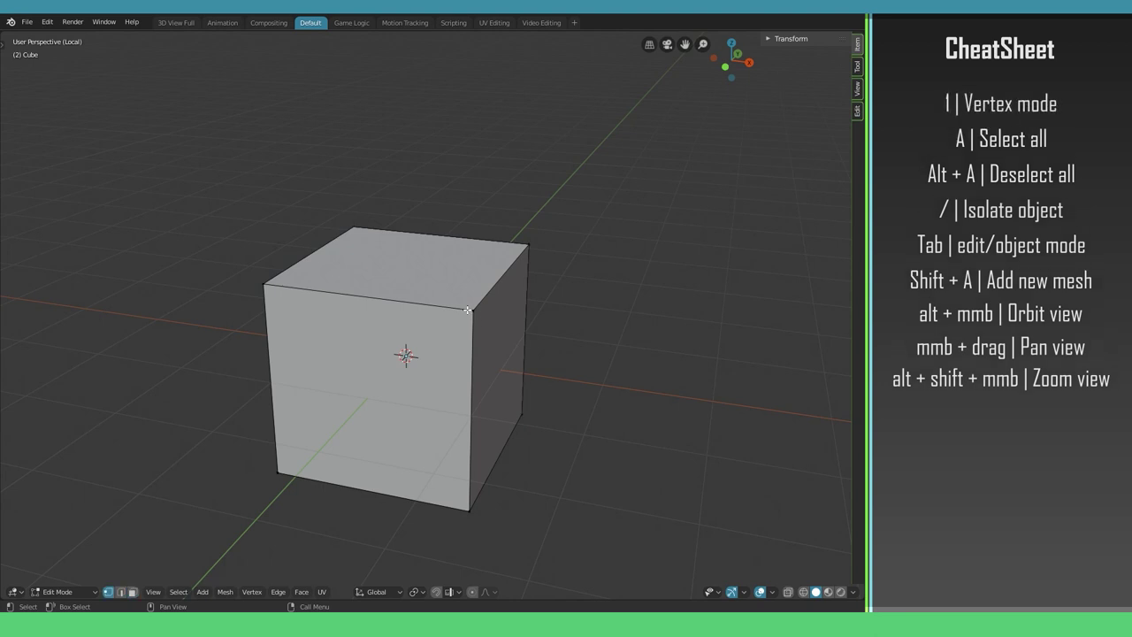
left_click(357, 229)
left_click(528, 245, "shift")
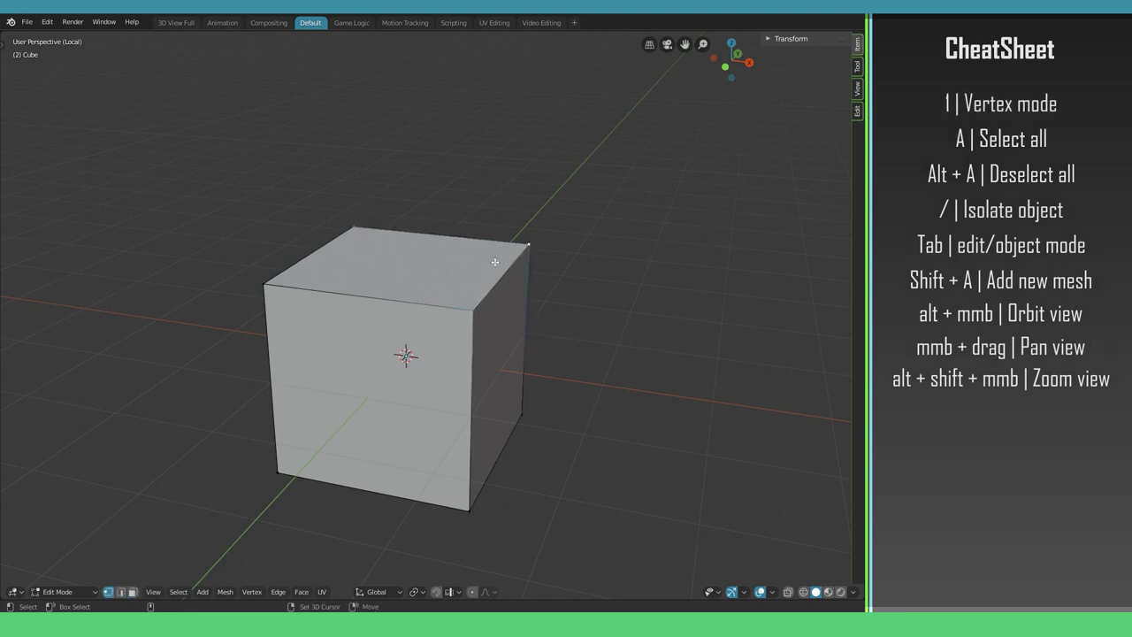
left_click(473, 310, "shift")
left_click(264, 285, "shift")
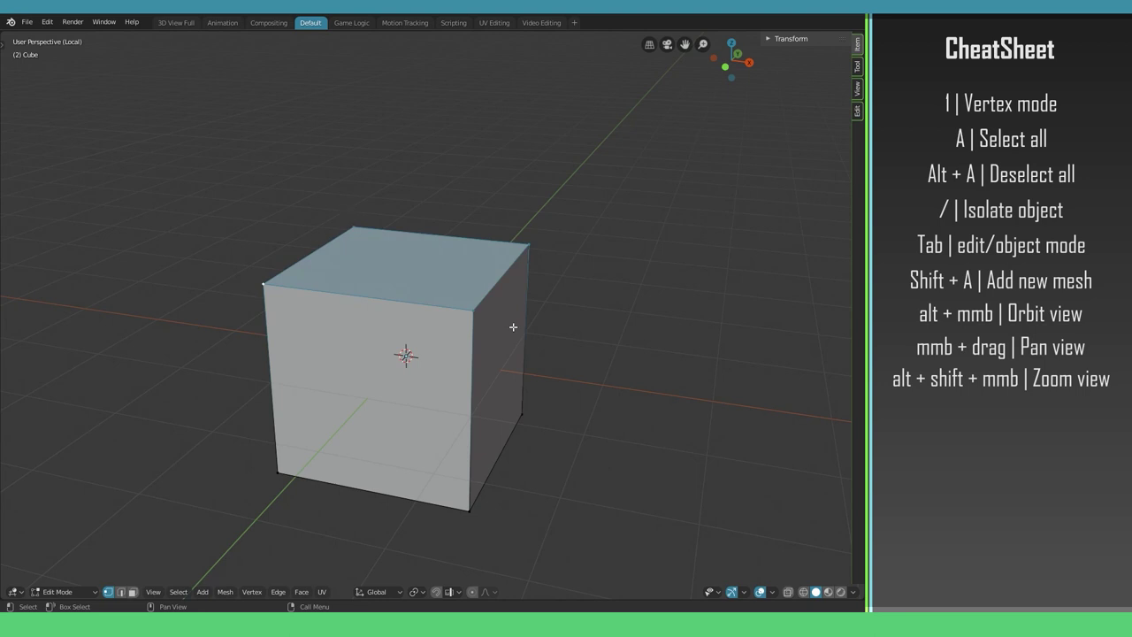
key("alt+a")
- Switch to edge selection and select the front, back and left edges of the cube's top face one after another
key("2")
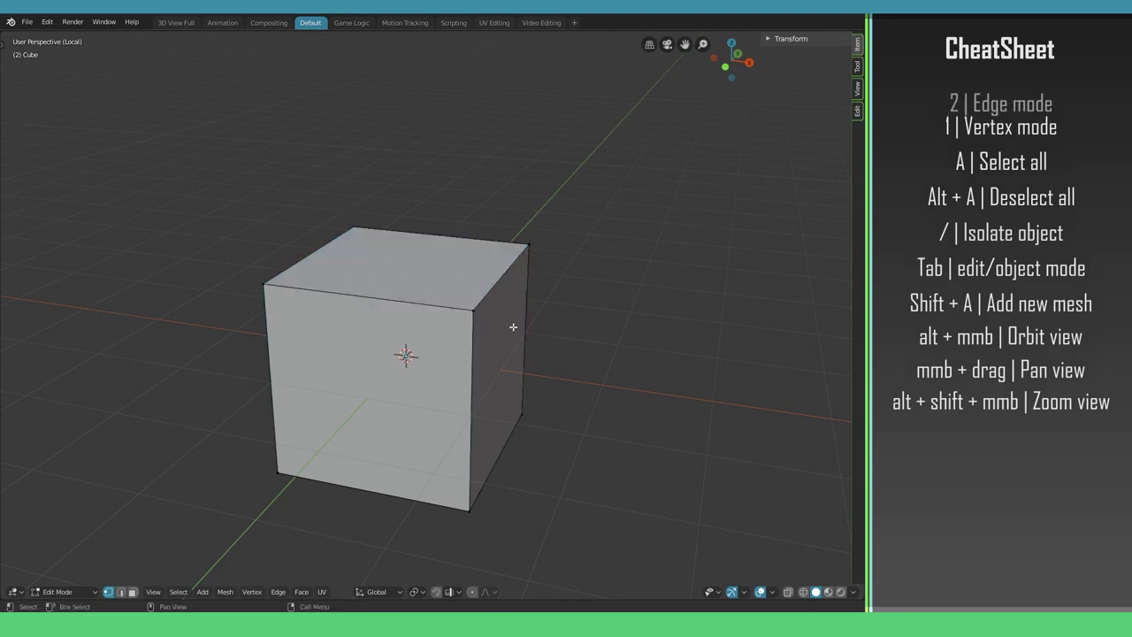
left_click(397, 295)
left_click(419, 236)
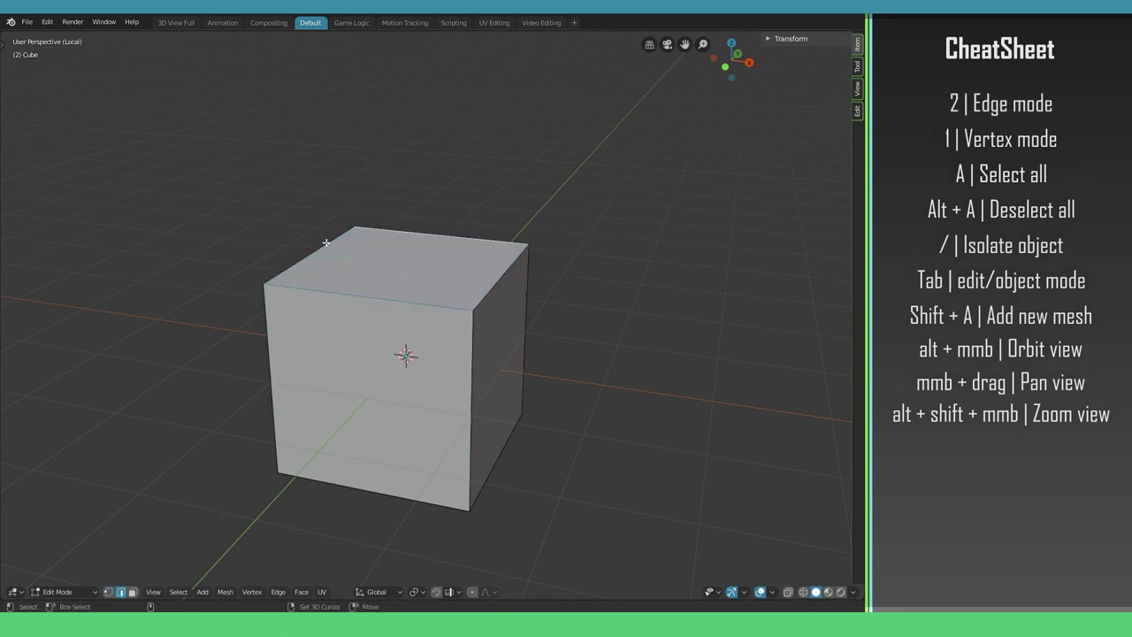
left_click(329, 239)
- Switch to face selection and select the cube's front, top and right side faces one at a time
key("3")
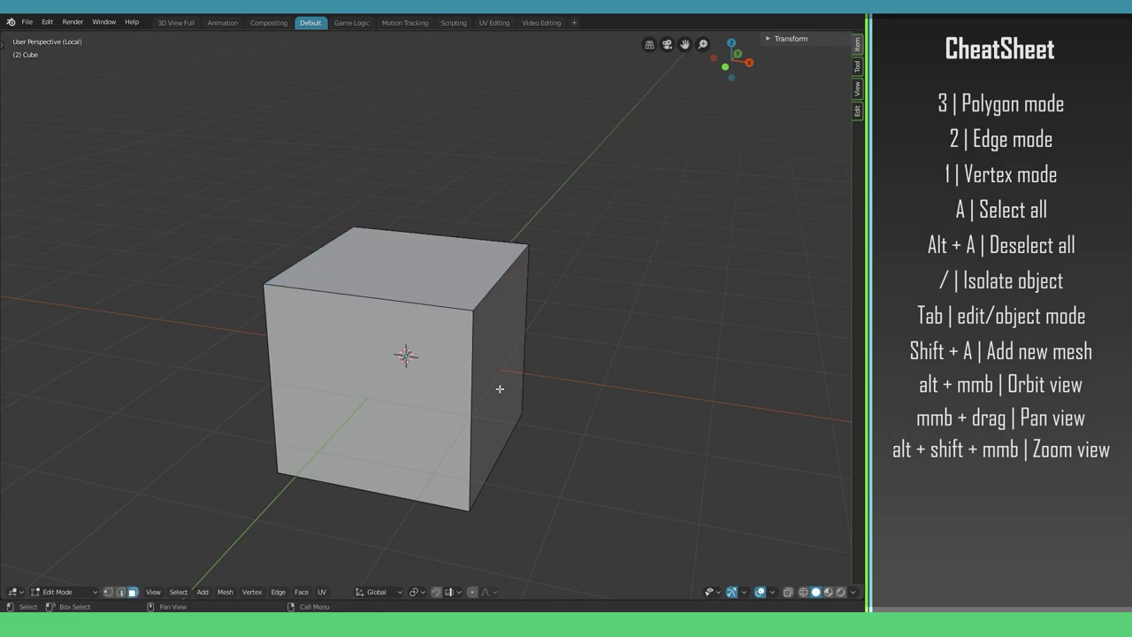
left_click(374, 447)
left_click(408, 267)
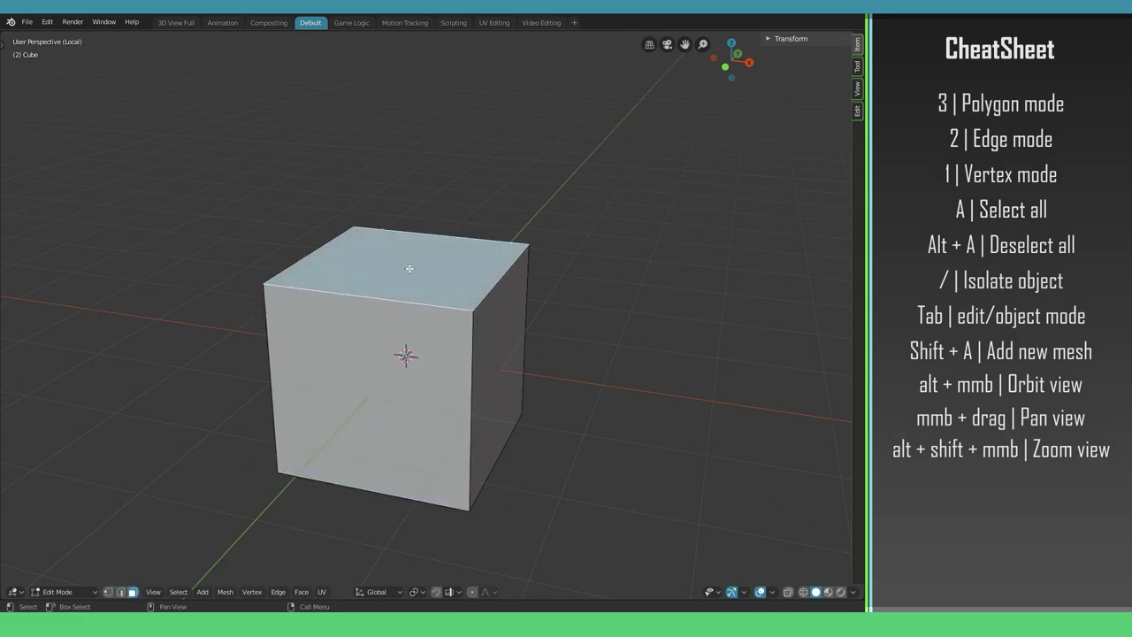
left_click(344, 391)
left_click(498, 345)
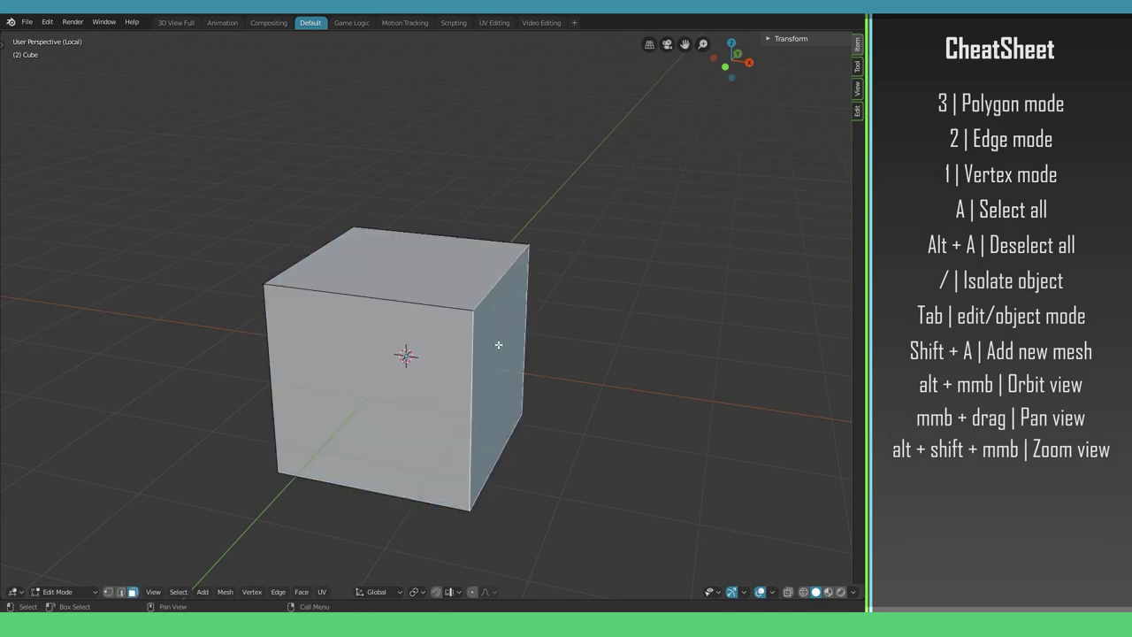
- Return to vertex selection, clear the selection and circle-select the four vertices of the cube's top face
key("1")
left_click(347, 396)
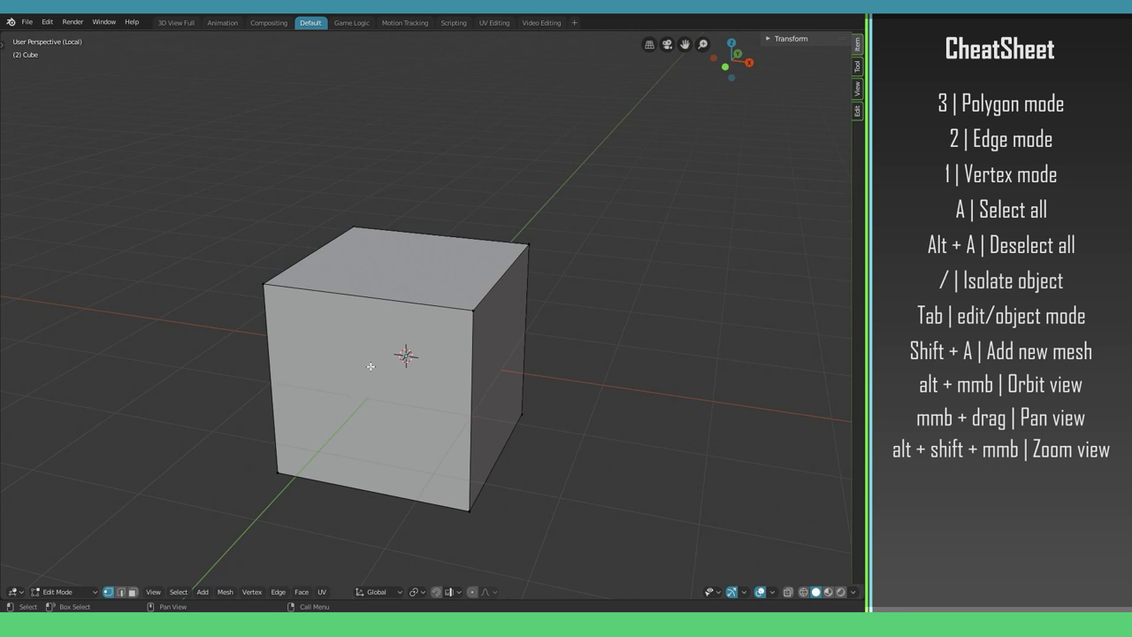
key("c")
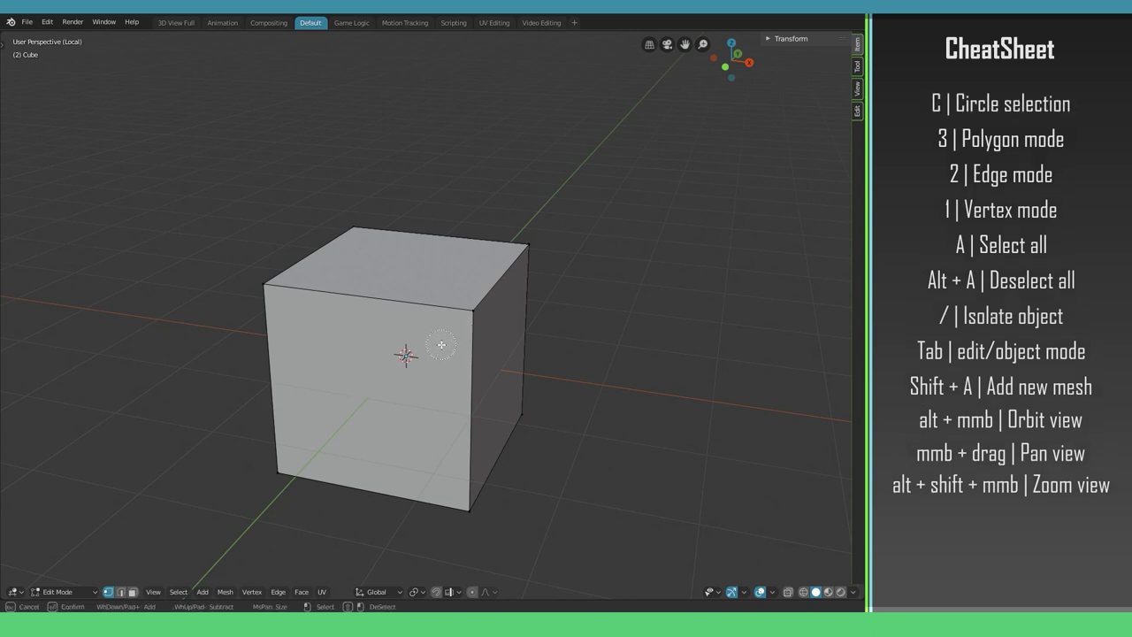
mouse_move(480, 306)
left_mouse_down()
mouse_move(506, 268)
mouse_move(437, 238)
mouse_move(351, 236)
mouse_move(253, 288)
left_mouse_up()
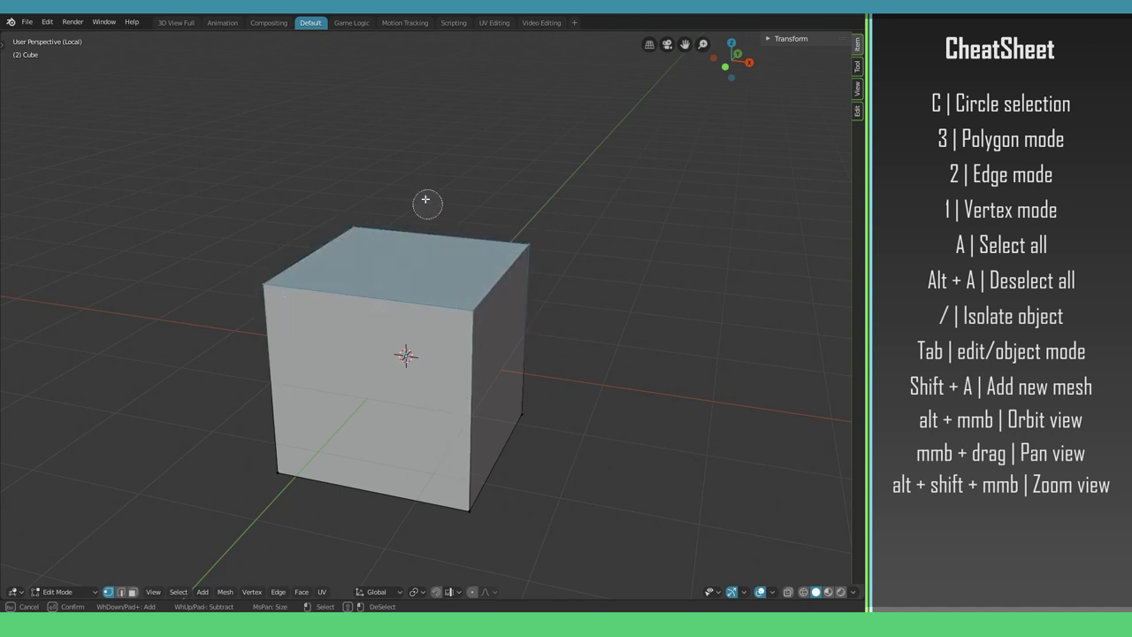
- Enlarge the selection circle until it surrounds the cube and select all the visible vertices within it
scroll(413, 260, "down", 5)
scroll(404, 359, "down", 4)
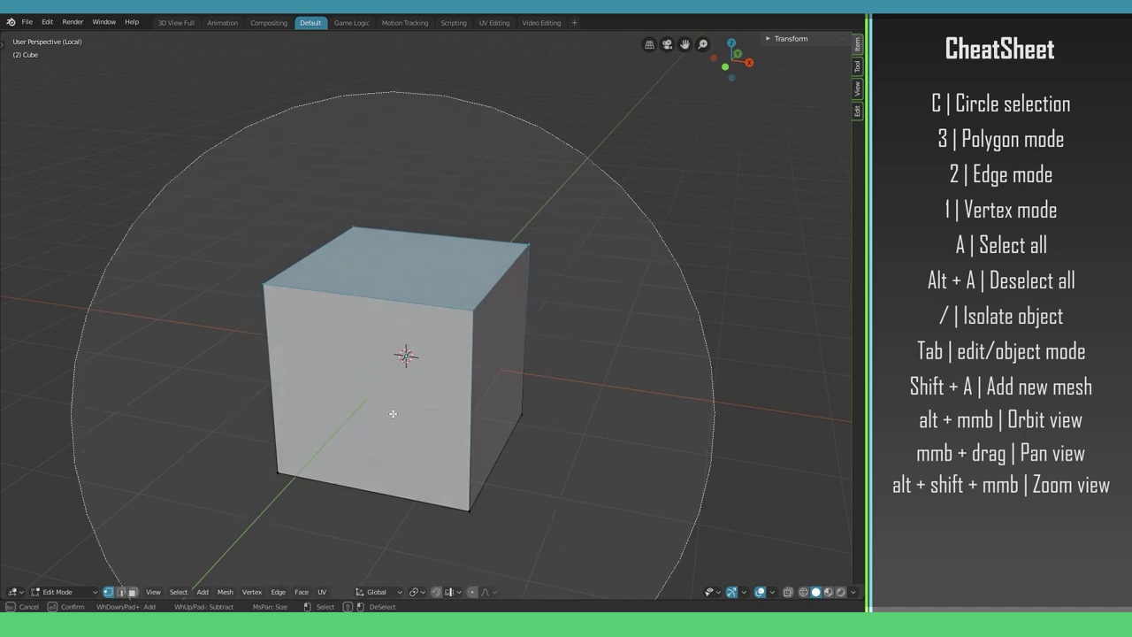
left_click(404, 359)
- Shrink the selection circle, deselect all of the cube's vertices with it and leave circle selection
scroll(568, 434, "up", 5)
scroll(568, 434, "up", 2)
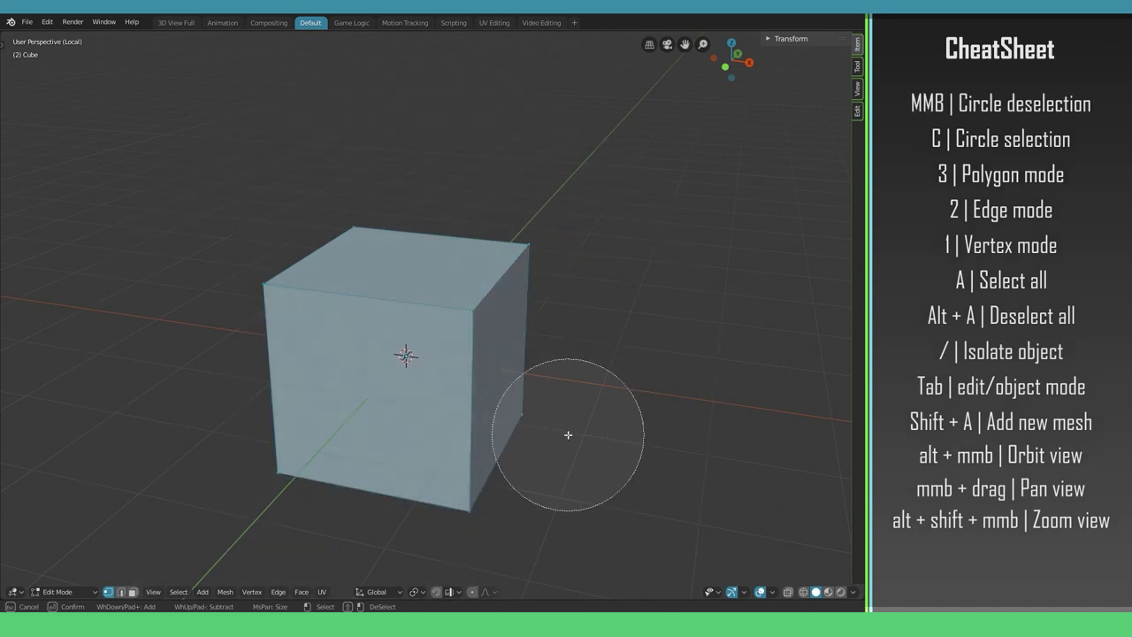
mouse_move(568, 435)
middle_mouse_down()
mouse_move(486, 497)
mouse_move(301, 483)
mouse_move(282, 451)
mouse_move(269, 282)
mouse_move(538, 338)
mouse_move(593, 253)
mouse_move(380, 206)
middle_mouse_up()
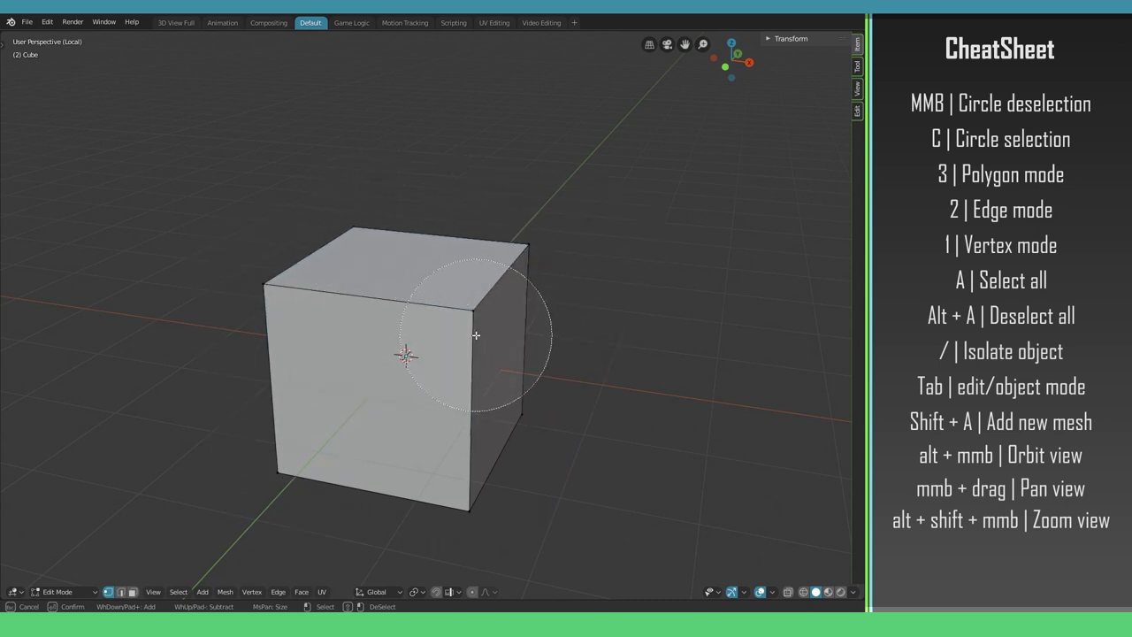
key("Escape")
- Circle-select the cube's visible vertices and check from another angle whether the hidden ones are included
key("c")
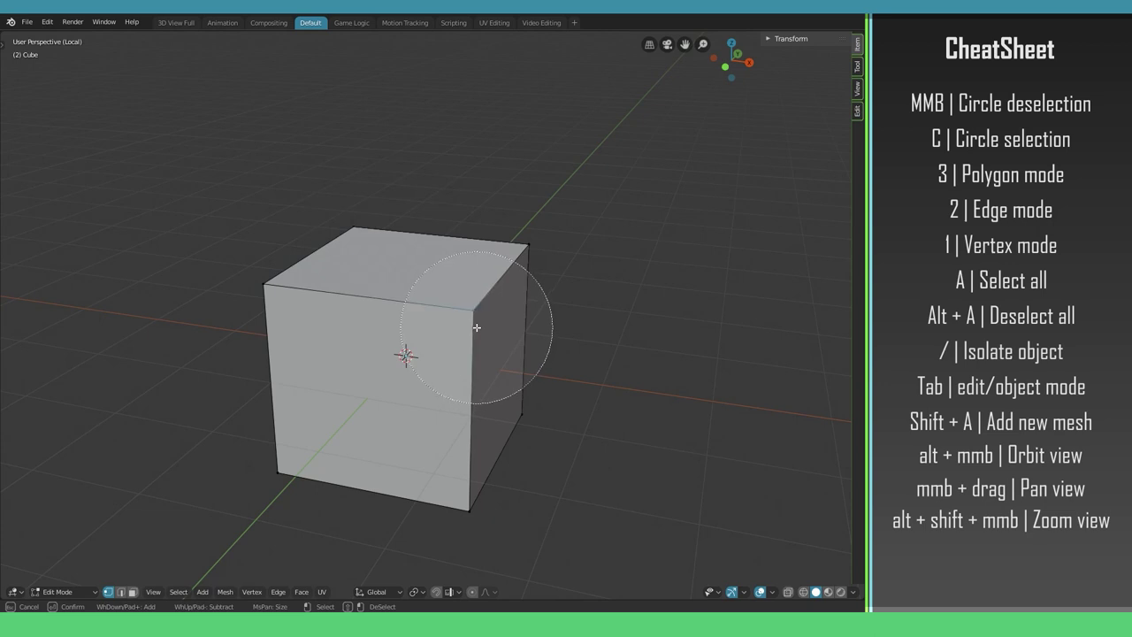
mouse_move(476, 328)
left_mouse_down()
mouse_move(248, 293)
mouse_move(504, 474)
mouse_move(416, 216)
mouse_move(528, 386)
left_mouse_up()
key("Escape")
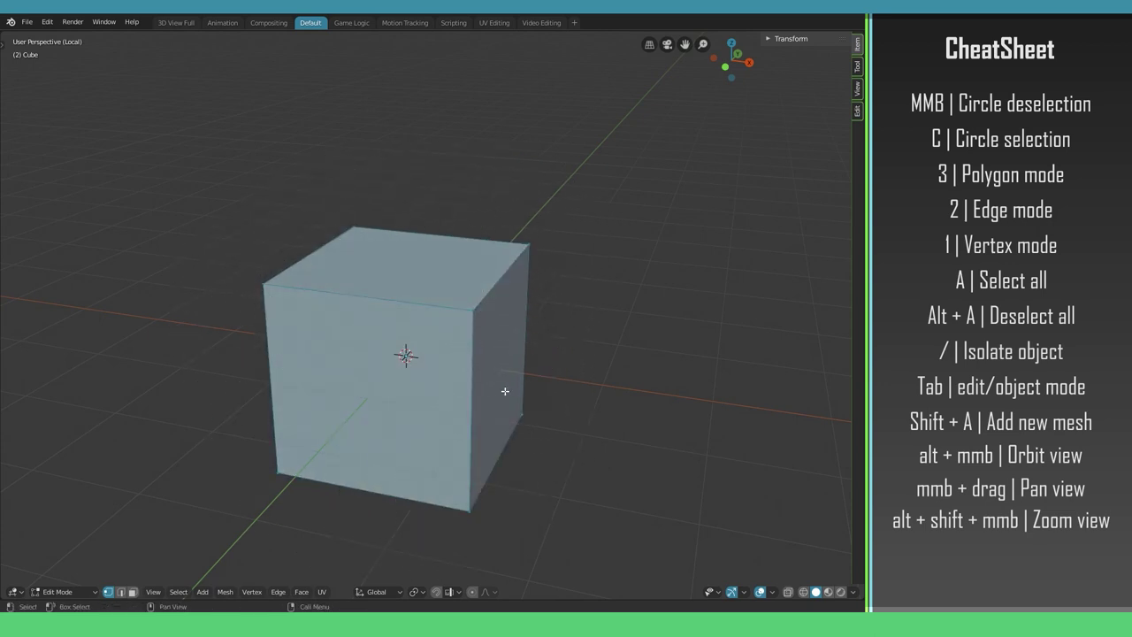
middle_click_drag(274, 392, 502, 409, "alt")
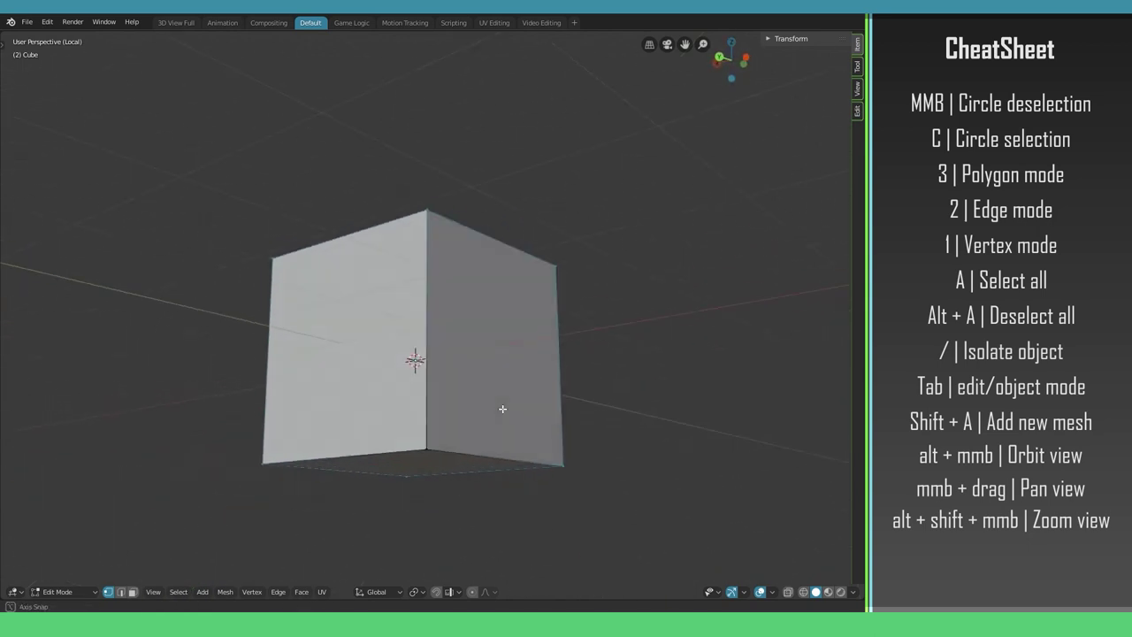
- Turn on X-ray, circle-select all the cube's vertices including the hidden ones, and clear the selection
key("alt+z")
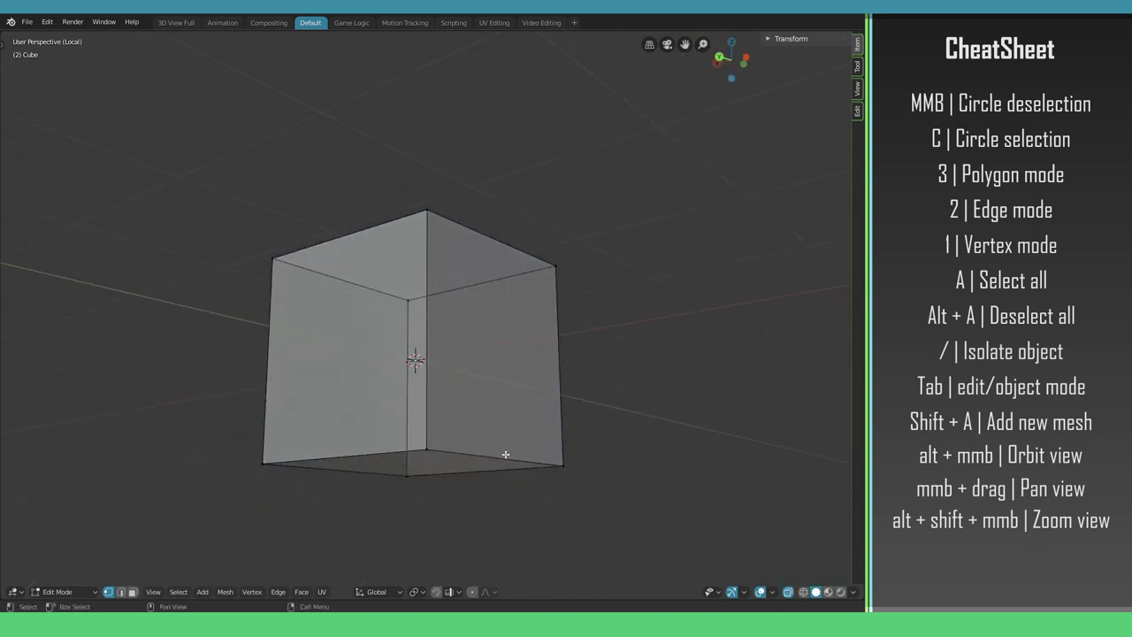
middle_click_drag(505, 454, 304, 351, "alt")
key("c")
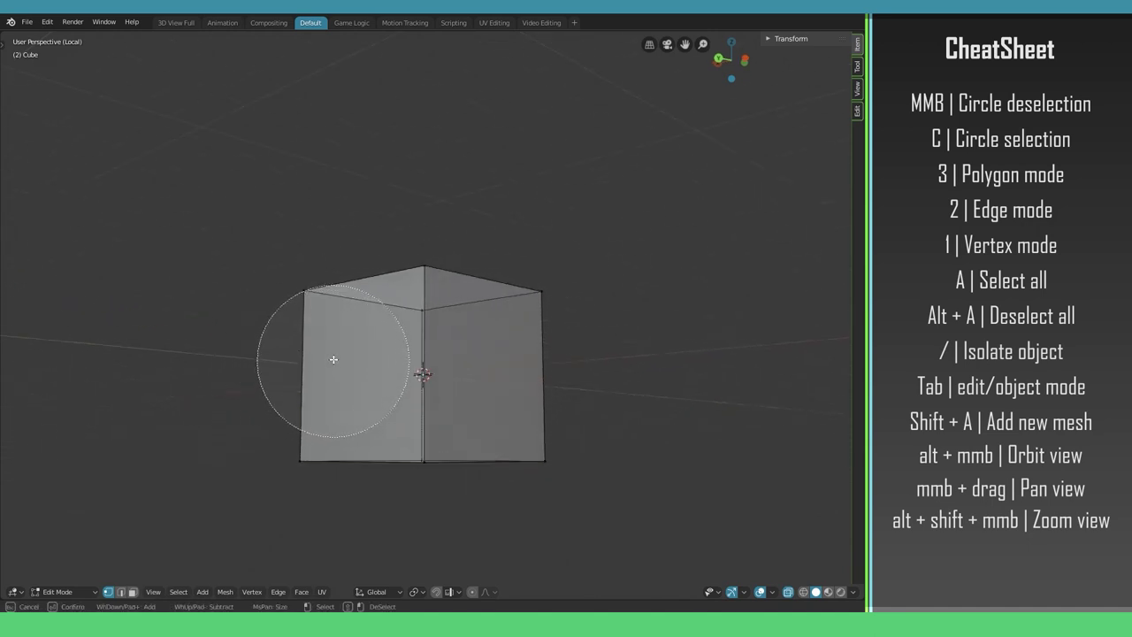
mouse_move(412, 278)
left_mouse_down()
mouse_move(533, 438)
mouse_move(443, 260)
left_mouse_up()
right_click(654, 327)
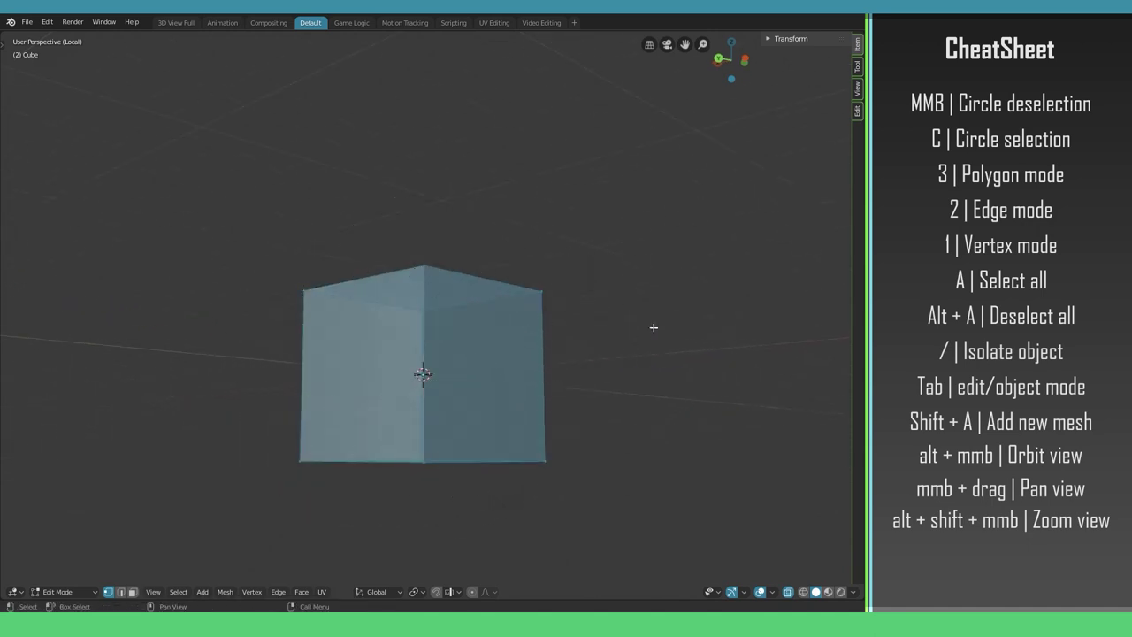
middle_click_drag(627, 336, 558, 397, "alt")
key("alt+a")
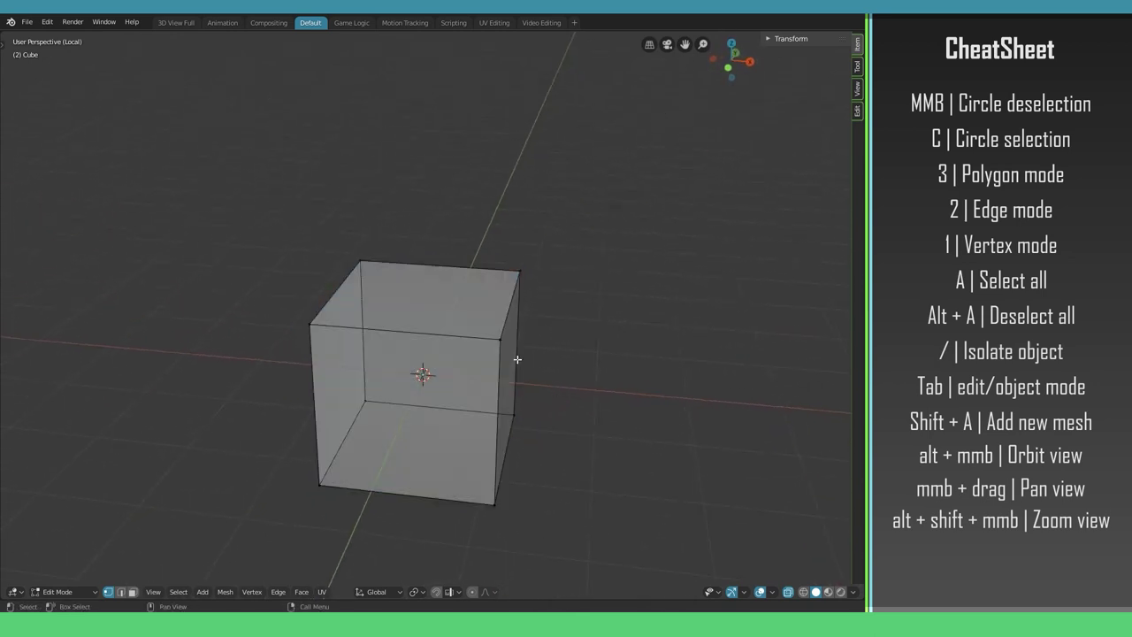
- Toggle X-ray off, on and off again to compare the opaque and see-through cube
middle_click_drag(517, 360, 596, 498, "alt")
left_click(789, 592)
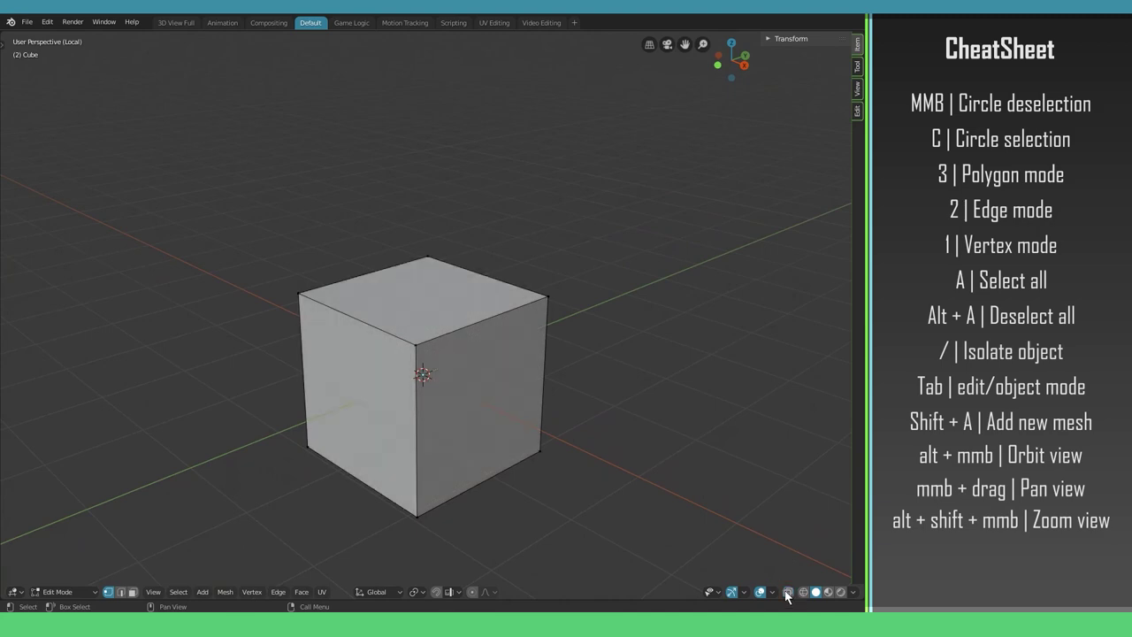
middle_click_drag(541, 454, 552, 460, "alt")
left_click(789, 592)
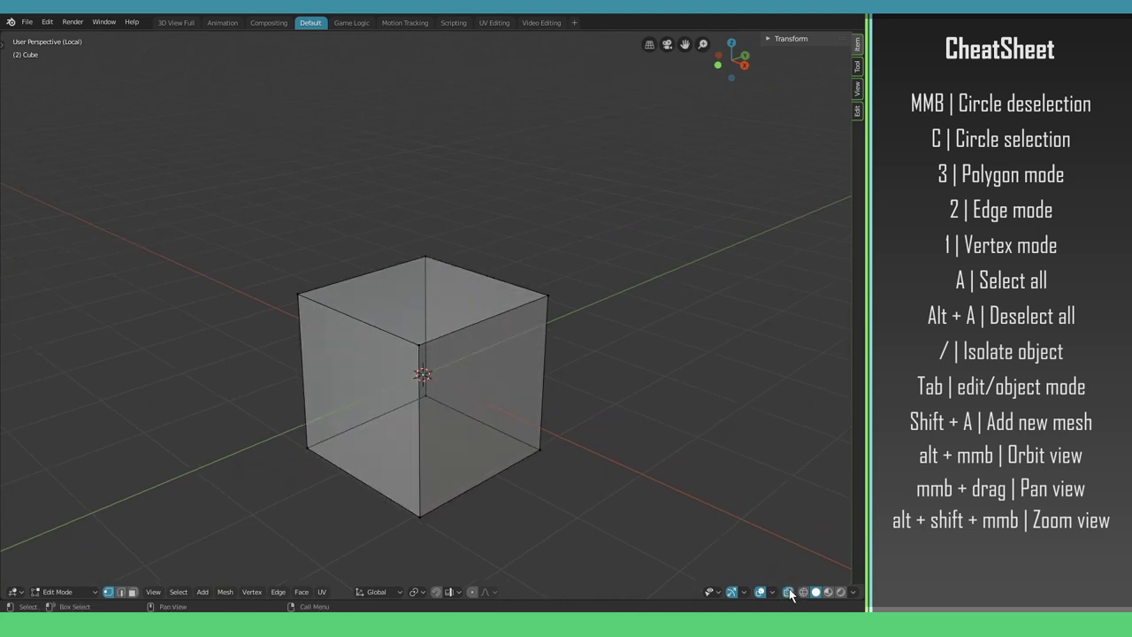
left_click(788, 592)
- Set the viewport shading of the cube to Wireframe
key("z")
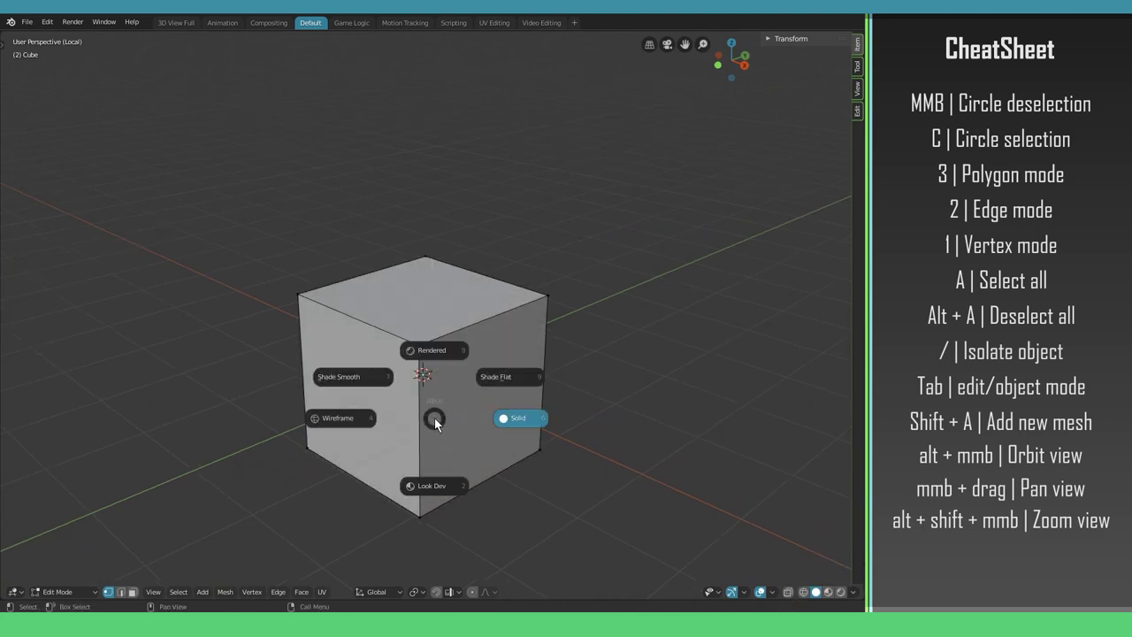
key("z")
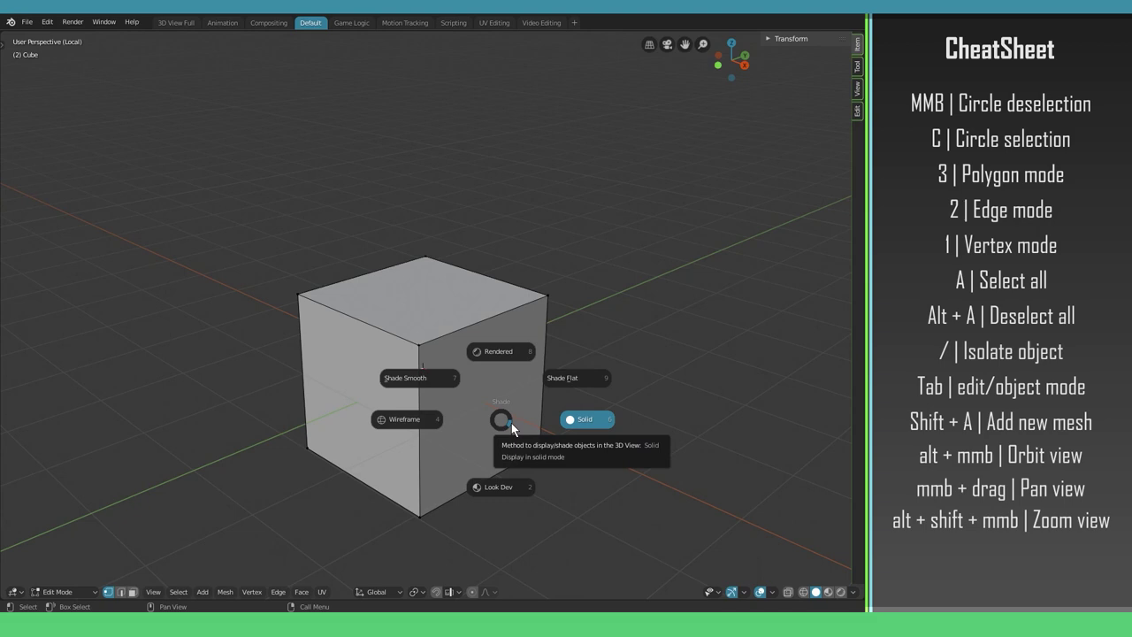
left_click(447, 426)
middle_click_drag(429, 413, 425, 410, "alt")
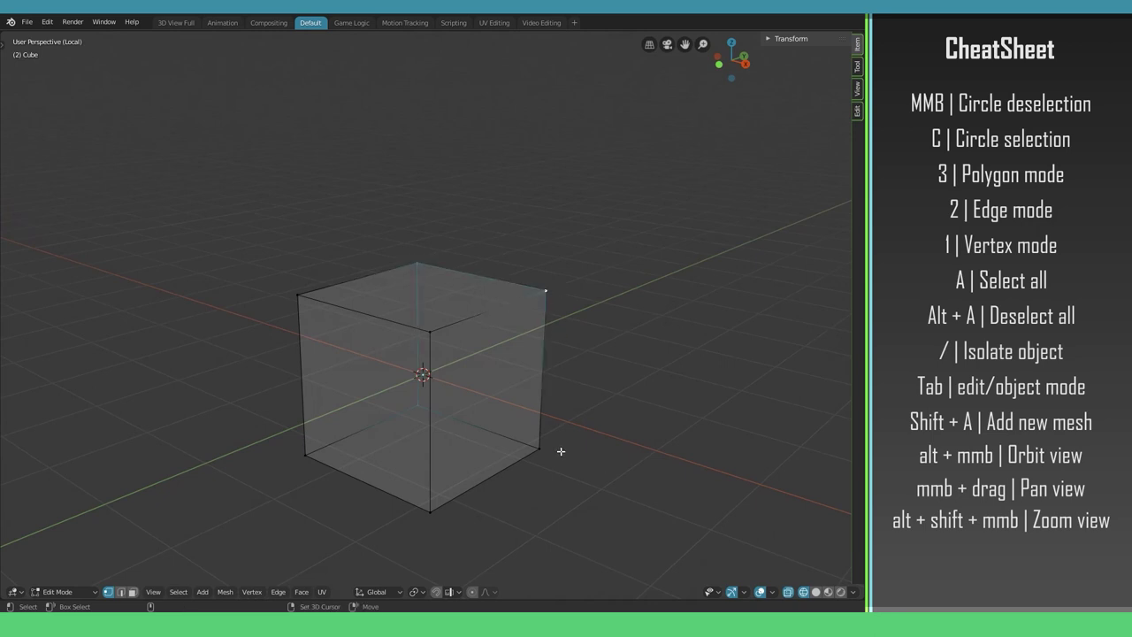
- Select one of the cube's rear faces through the wireframe, and its two rear bottom edges in edge selection
key("3")
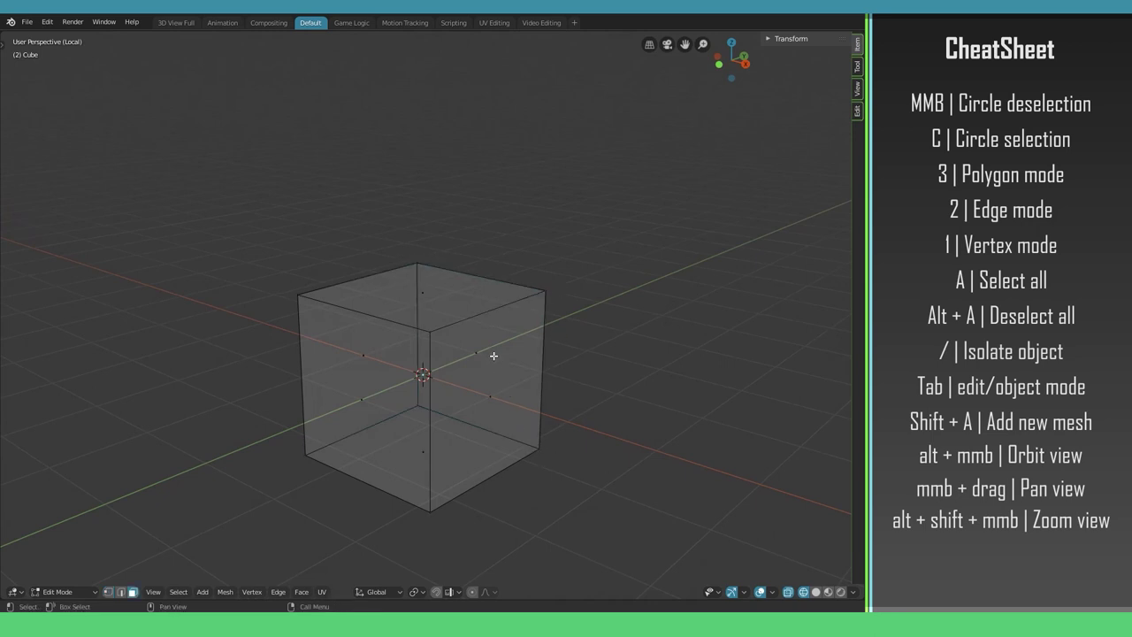
left_click(493, 355)
key("2")
left_click(469, 419)
left_click(351, 426)
- Return to Solid shading, clear the selection, and select the cube's top face followed by its front top edge
middle_click_drag(482, 472, 549, 460, "alt")
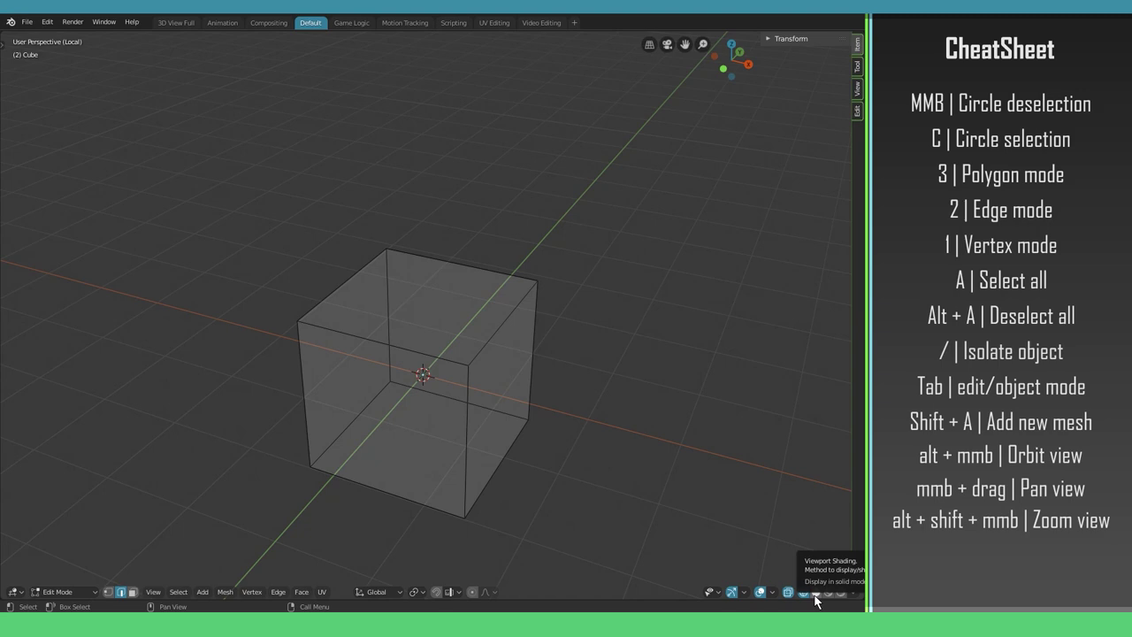
left_click(815, 592)
mouse_move(522, 399)
middle_mouse_down("alt")
mouse_move(505, 389)
mouse_move(510, 332)
middle_mouse_up("alt")
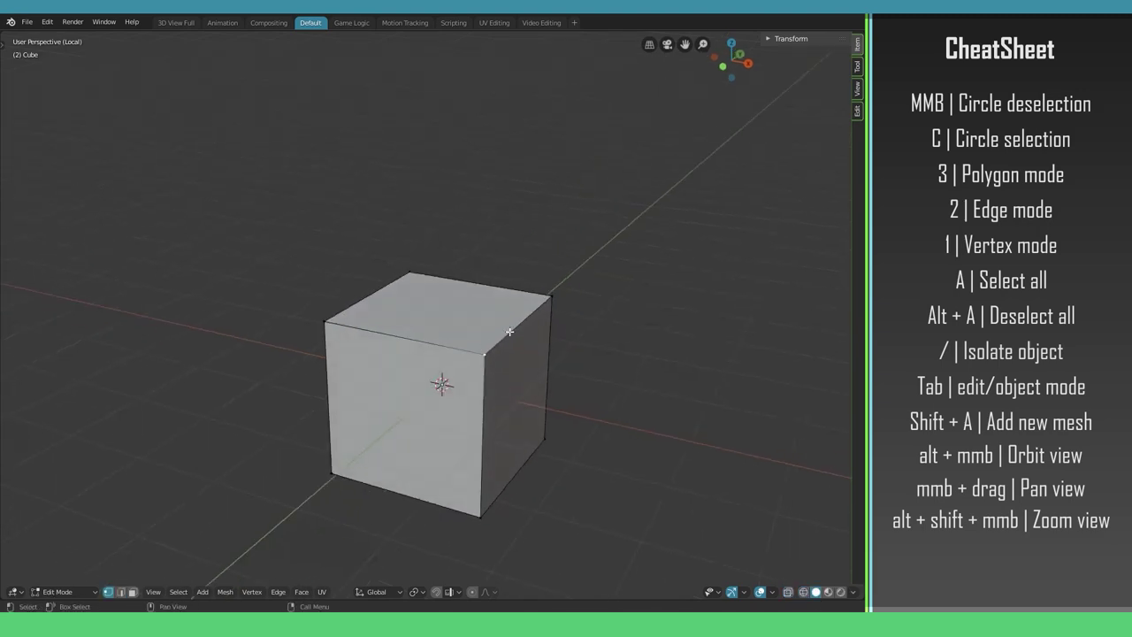
key("alt+a")
key("3")
left_click(438, 322)
key("2")
left_click(474, 356)
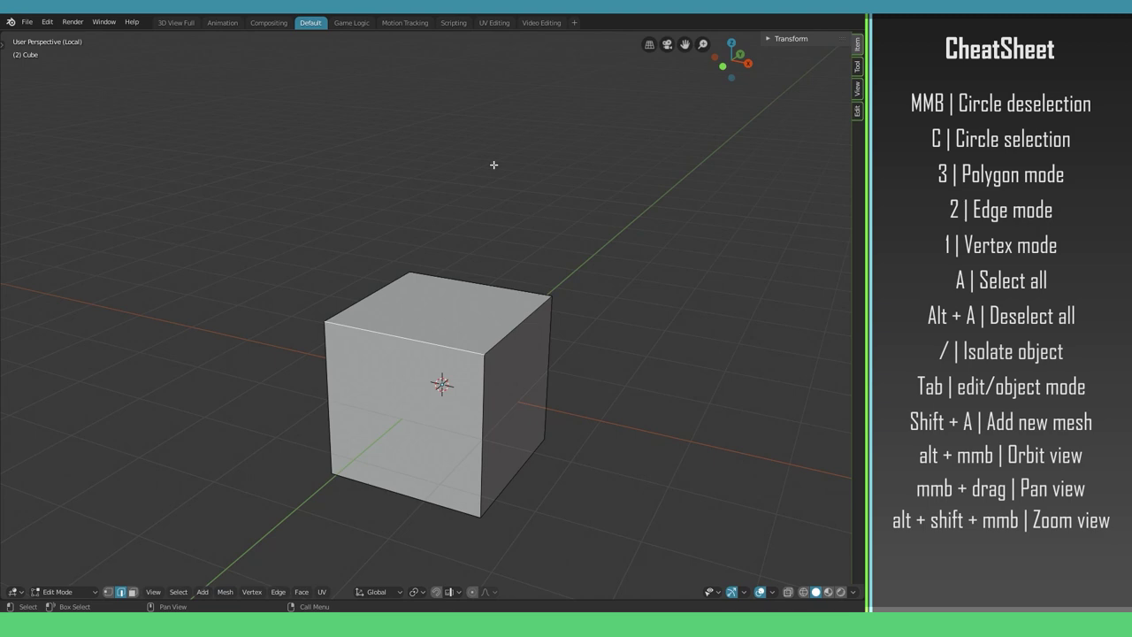
- Show the Translate gizmo and try moving the selected front top edge along the Z and X axes
key("ctrl+grave")
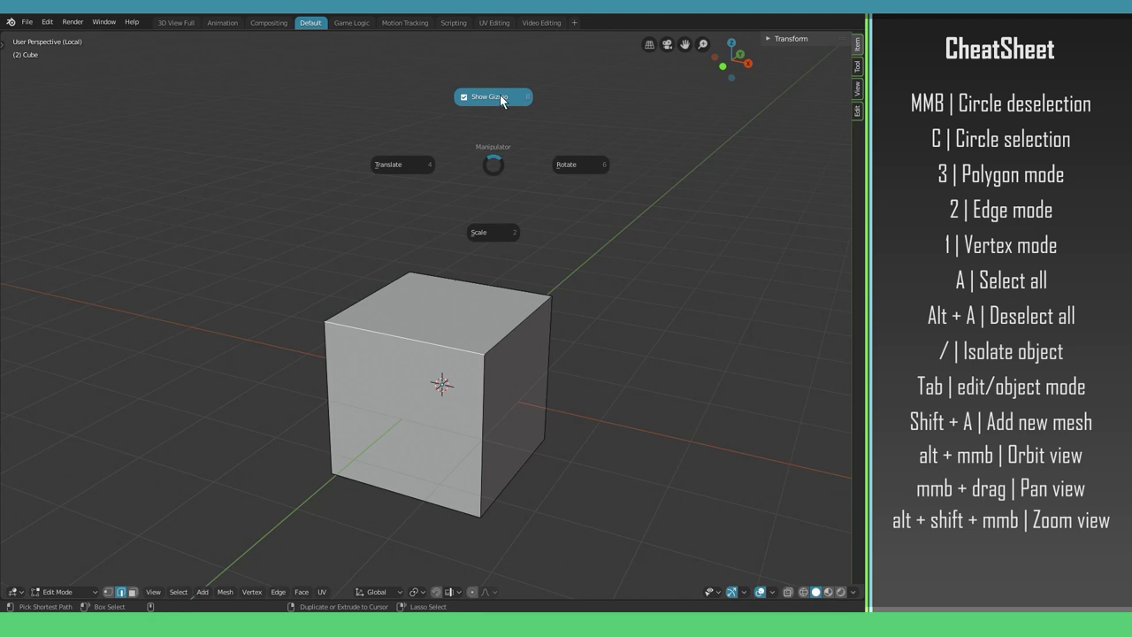
left_click(401, 166)
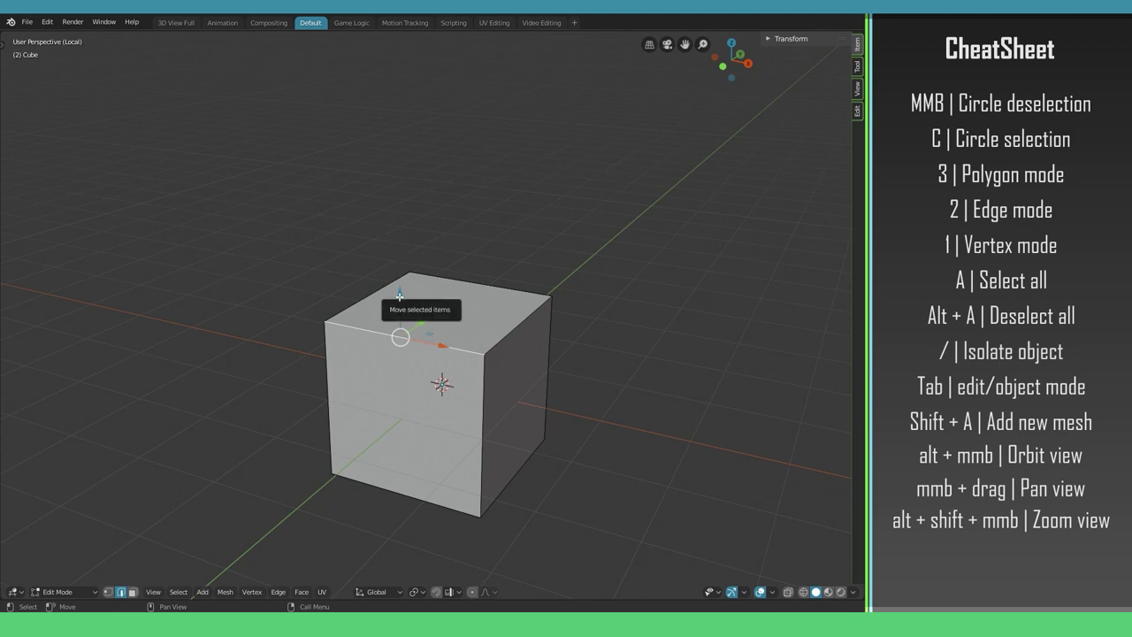
left_click_drag(400, 294, 392, 260)
key("Escape")
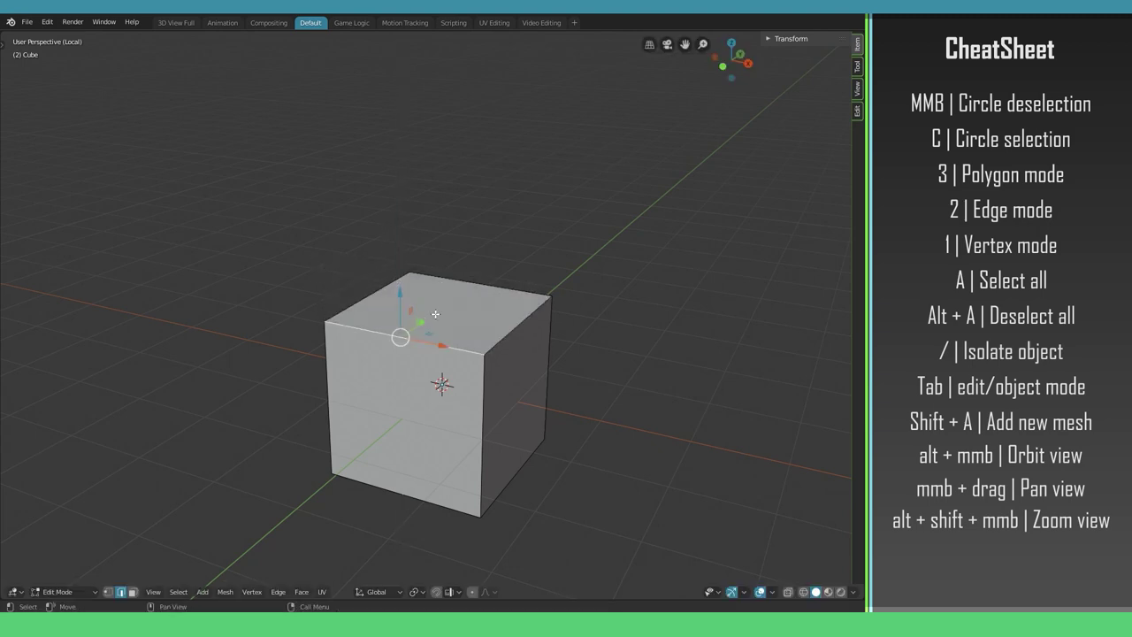
left_click_drag(434, 345, 297, 344)
key("Escape")
key("Escape")
- Try to grab and move the selected top edge freely, and return to vertex selection
middle_click_drag(427, 325, 514, 336, "alt")
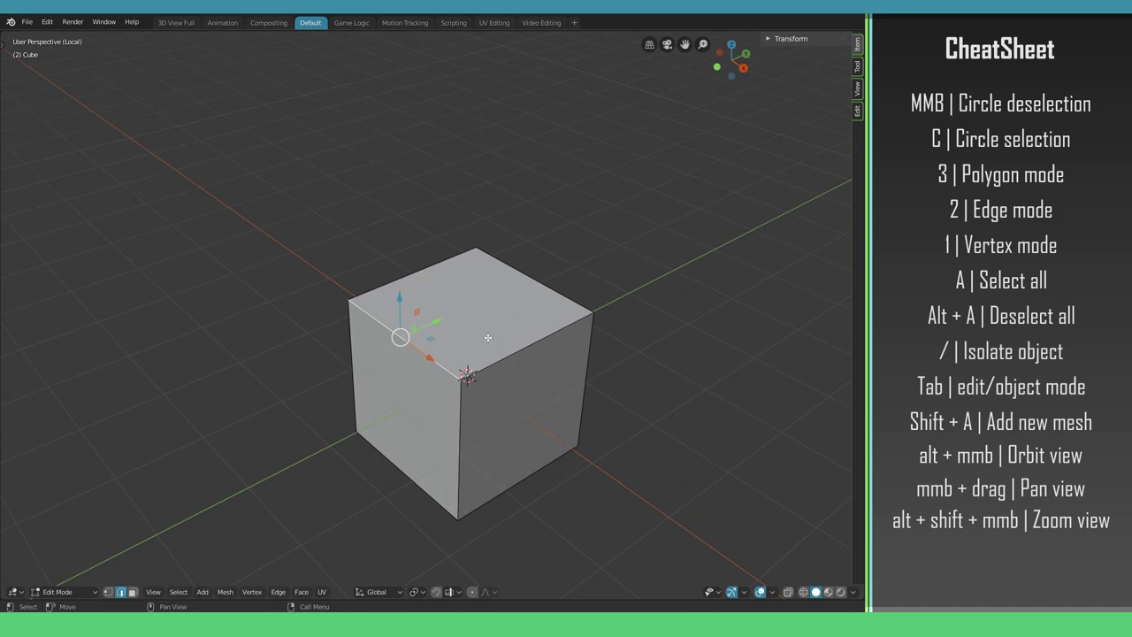
key("g")
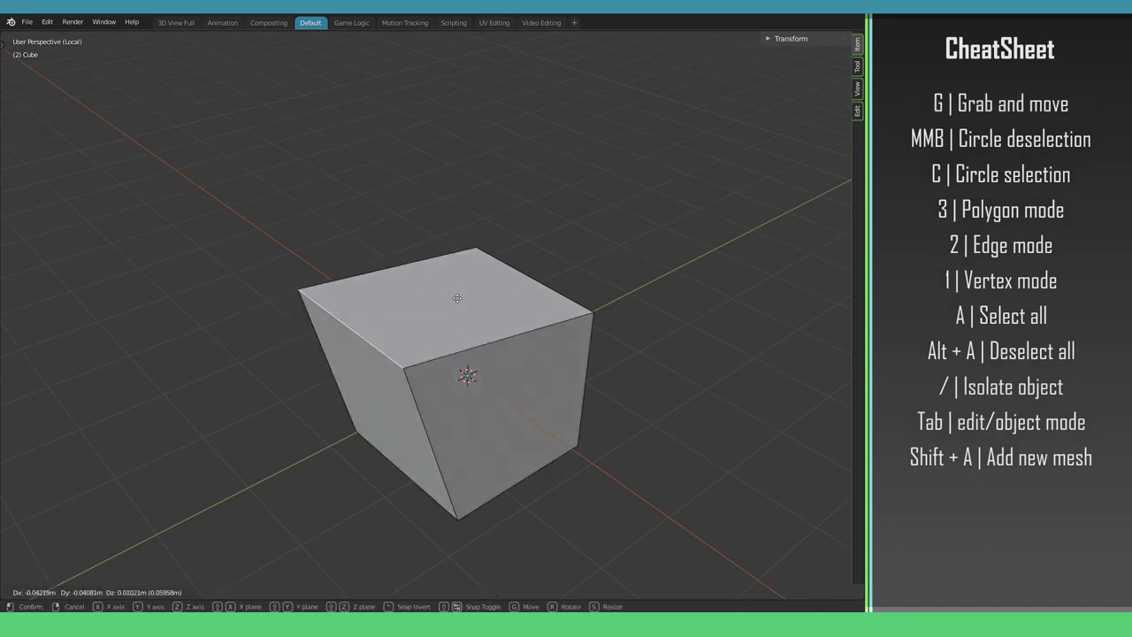
right_click(415, 337)
key("1")
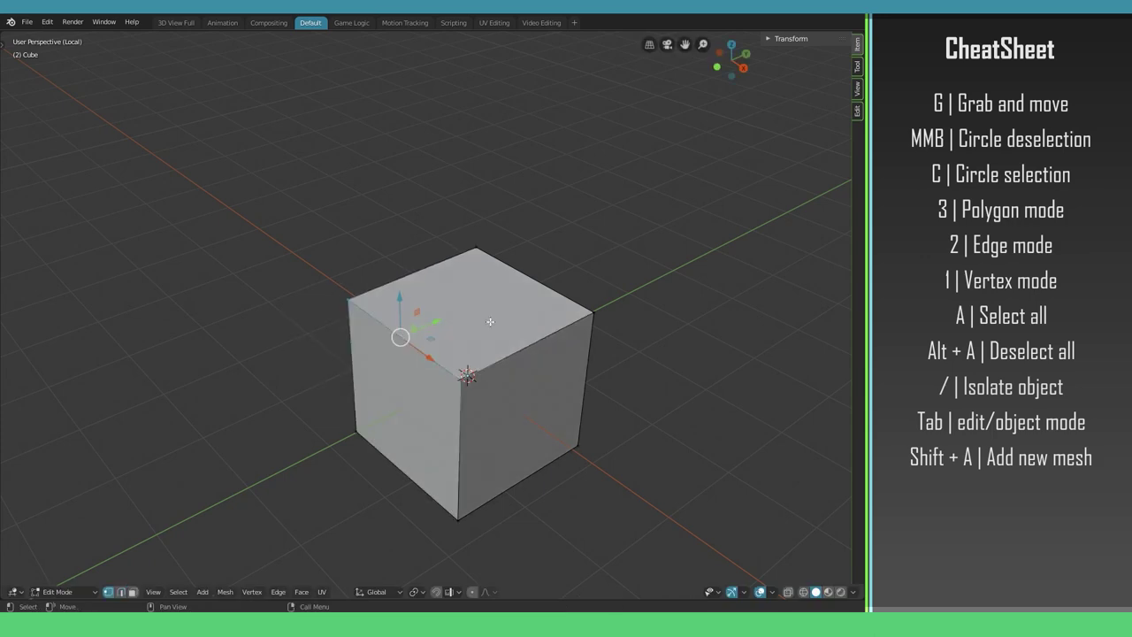
- Try to rotate and scale the two selected vertices of the front top edge without the gizmo
middle_click_drag(456, 349, 503, 344)
key("r")
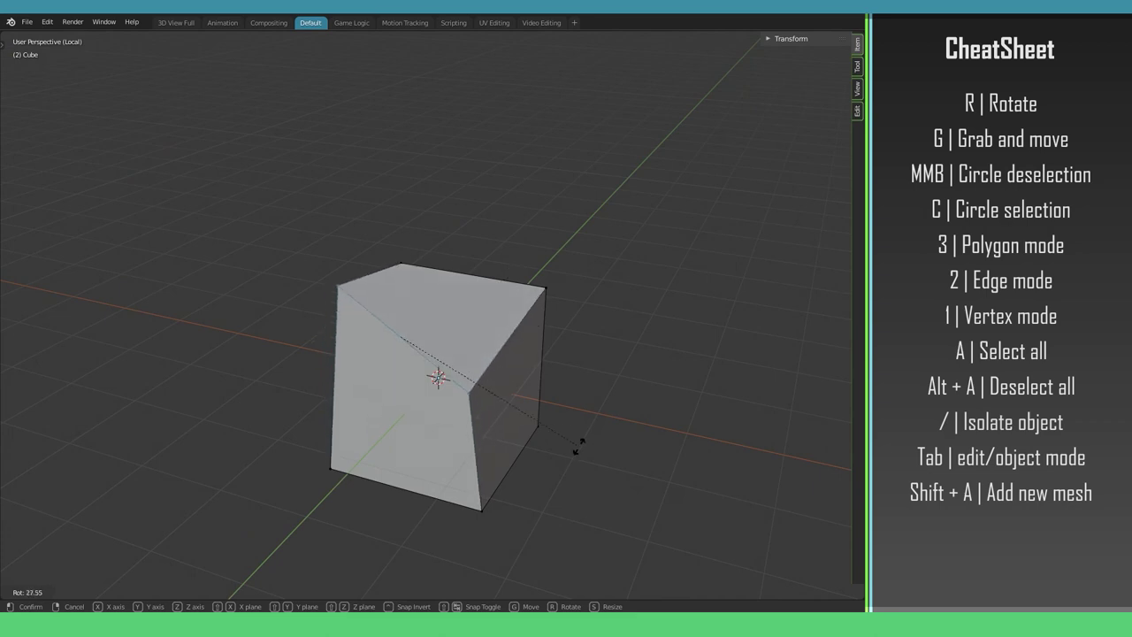
right_click(504, 340)
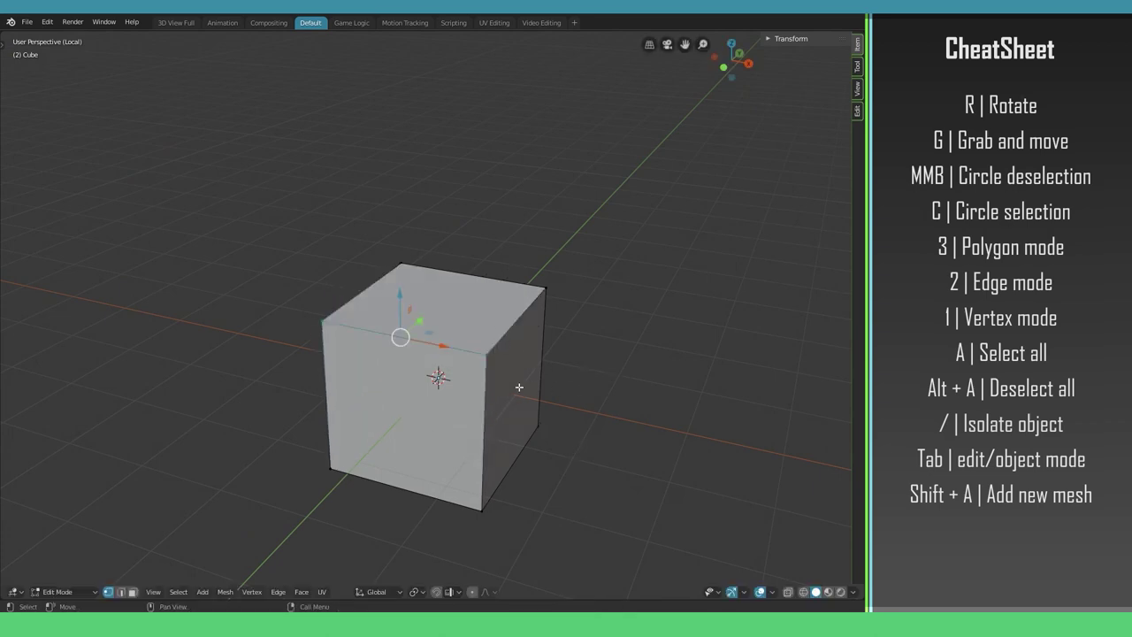
key("s")
right_click(453, 385)
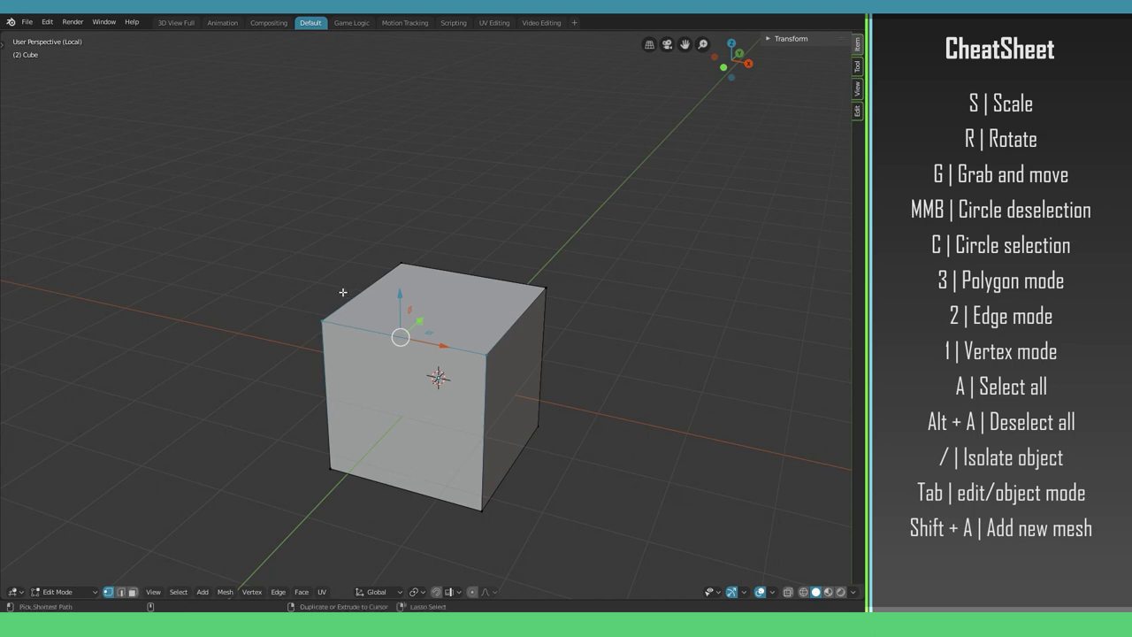
- Switch to the Rotate gizmo and try rotating the selected top edge about its individual axes
key("ctrl+grave")
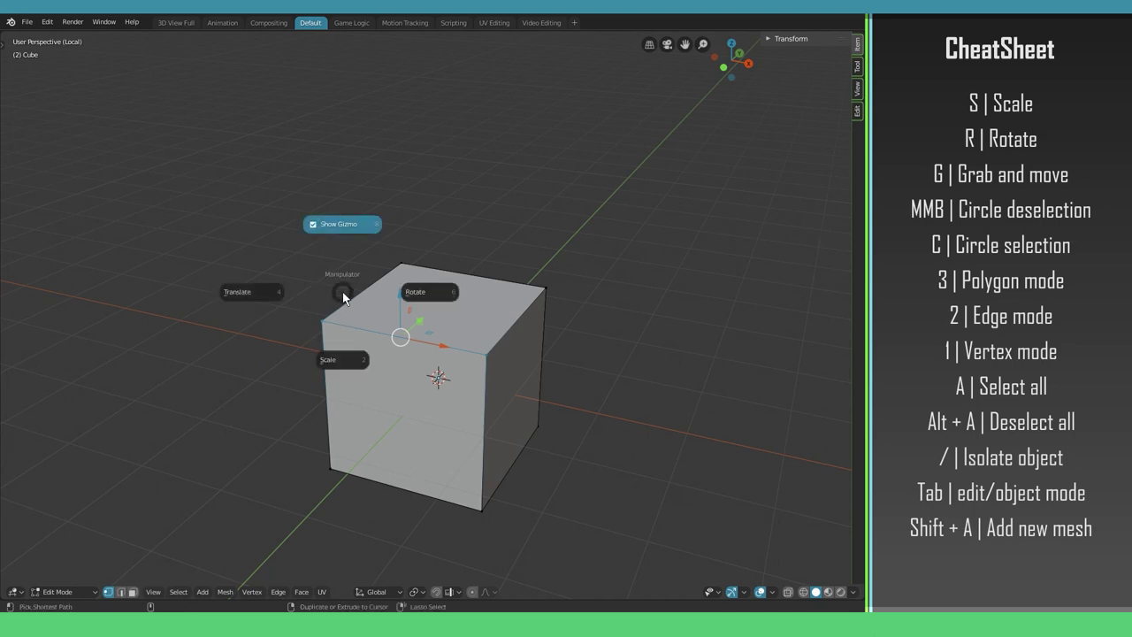
left_click(453, 292)
key("ctrl+grave")
left_click(522, 357)
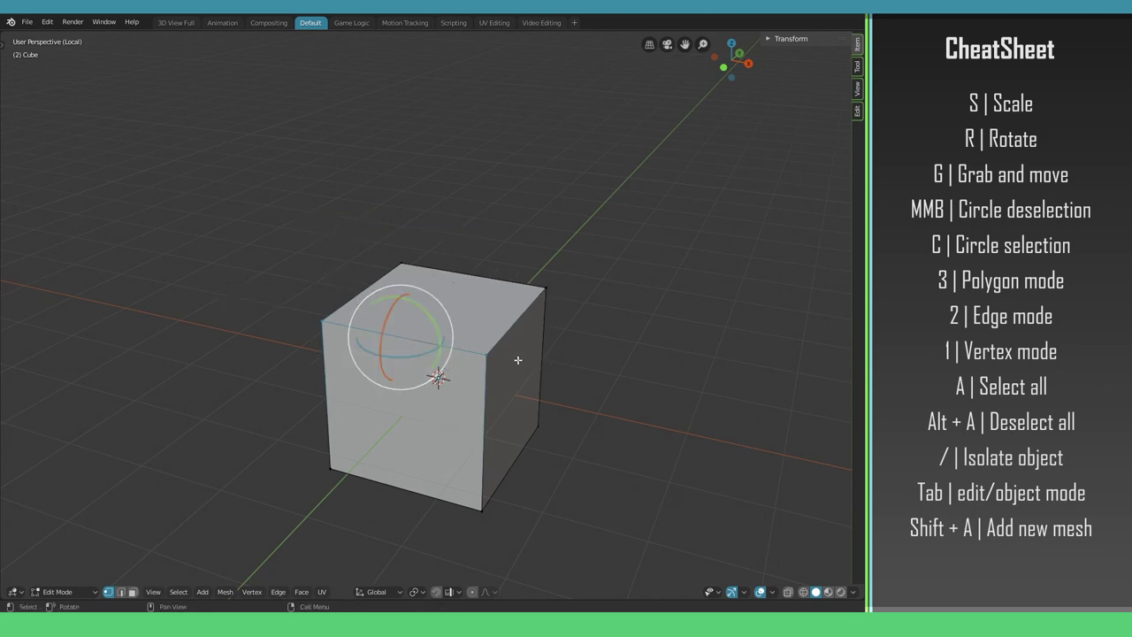
left_click_drag(422, 310, 430, 366)
right_click(412, 299)
right_click(382, 336)
right_click(421, 364)
- Switch to the Scale gizmo, try scaling the selected top edge with it, and choose Scale from the tool list
key("ctrl+grave")
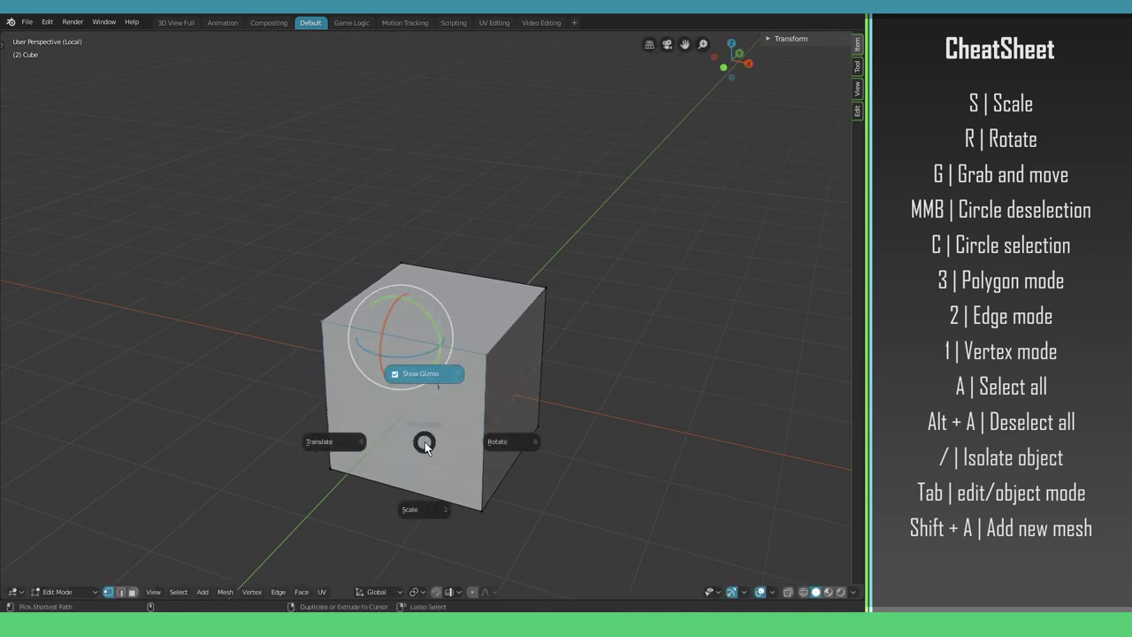
left_click(432, 511)
mouse_move(435, 374)
left_mouse_down()
mouse_move(522, 365)
mouse_move(446, 363)
left_mouse_up()
key("shift+space")
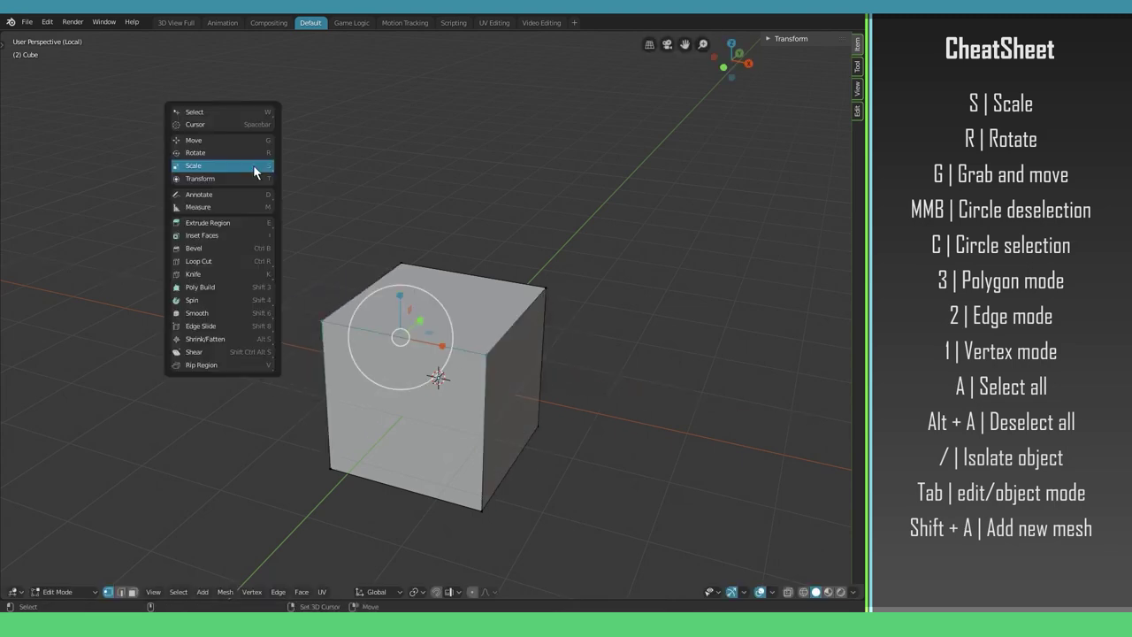
left_click(221, 166)
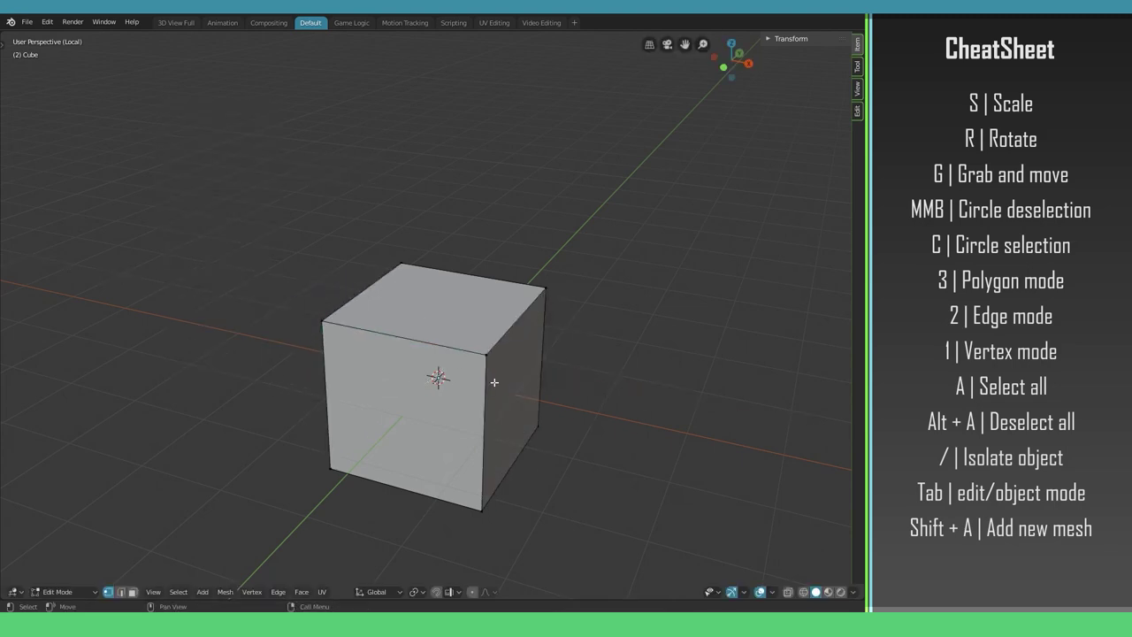
- Leave the isolated view, select all the cube's faces and move the cube up in front of the character's leg, beside the hand
key("slash")
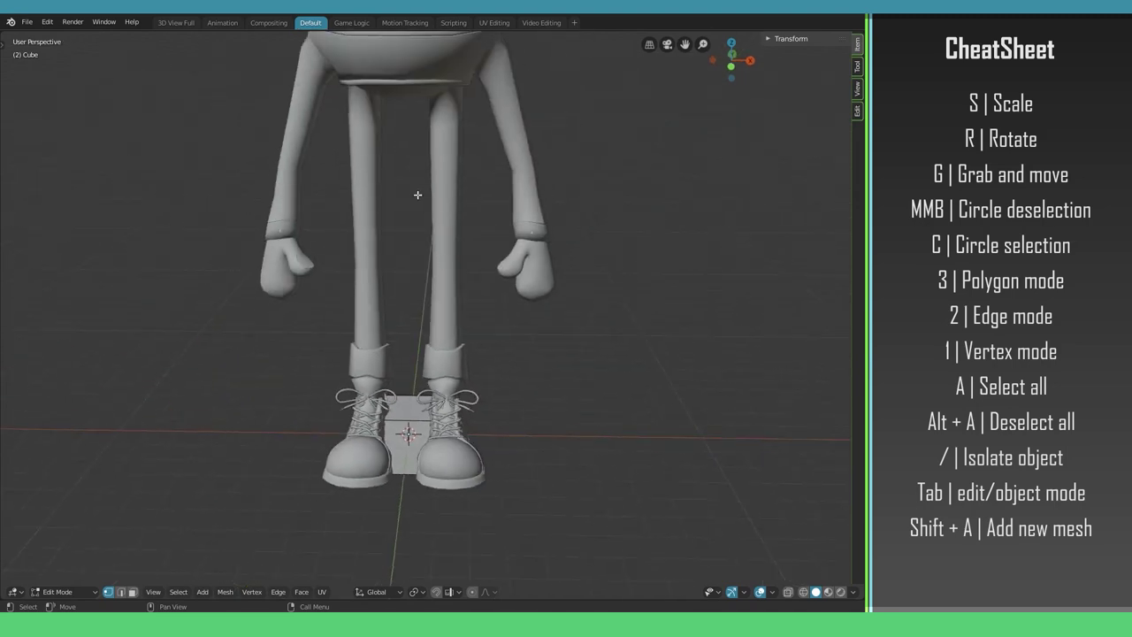
key("3")
key("a")
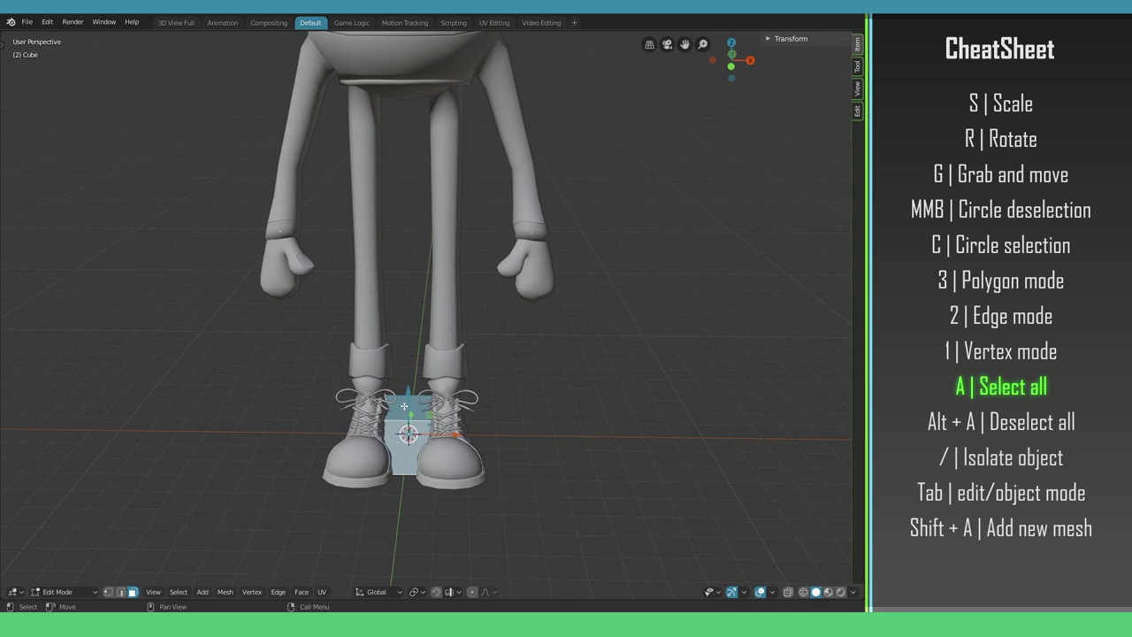
left_click_drag(405, 406, 489, 285)
scroll(477, 283, "up", 4)
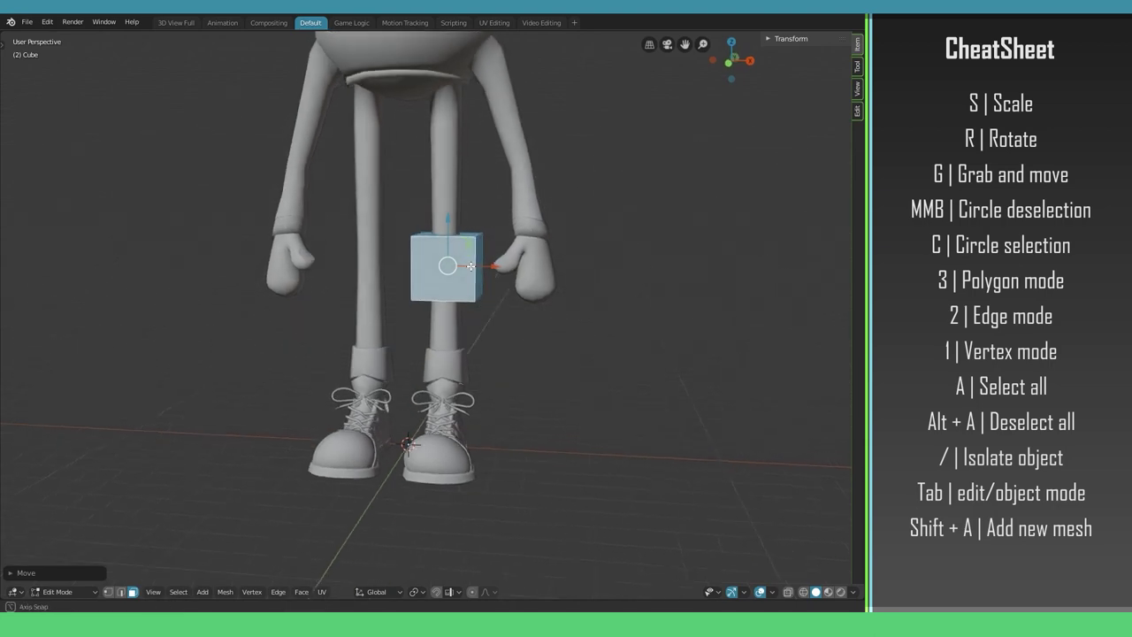
left_click_drag(493, 281, 487, 314)
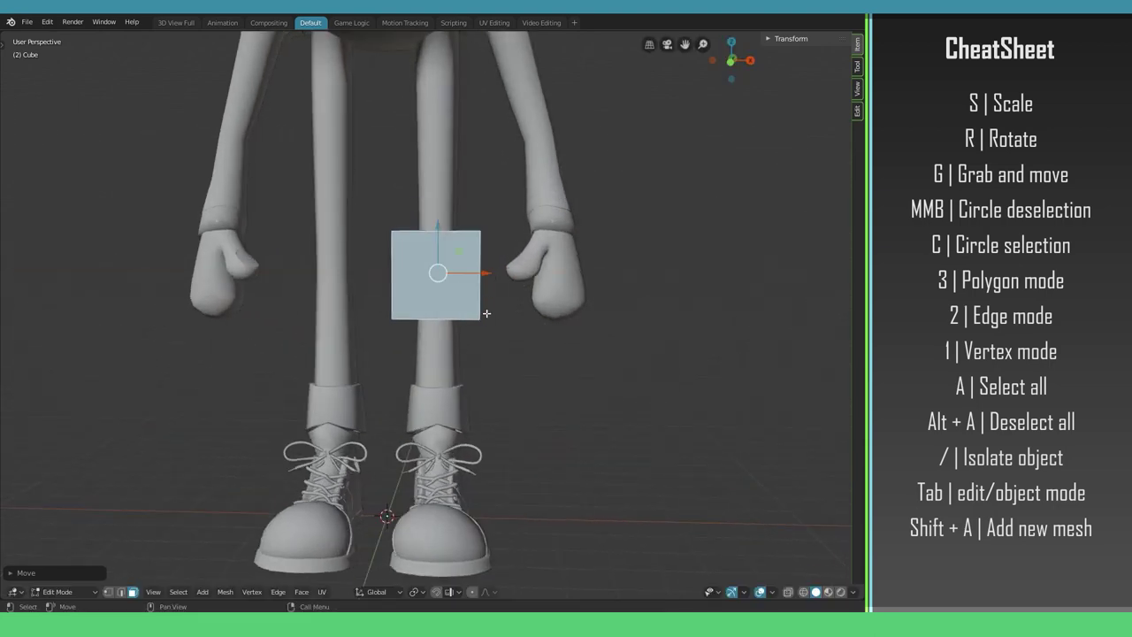
key("3")
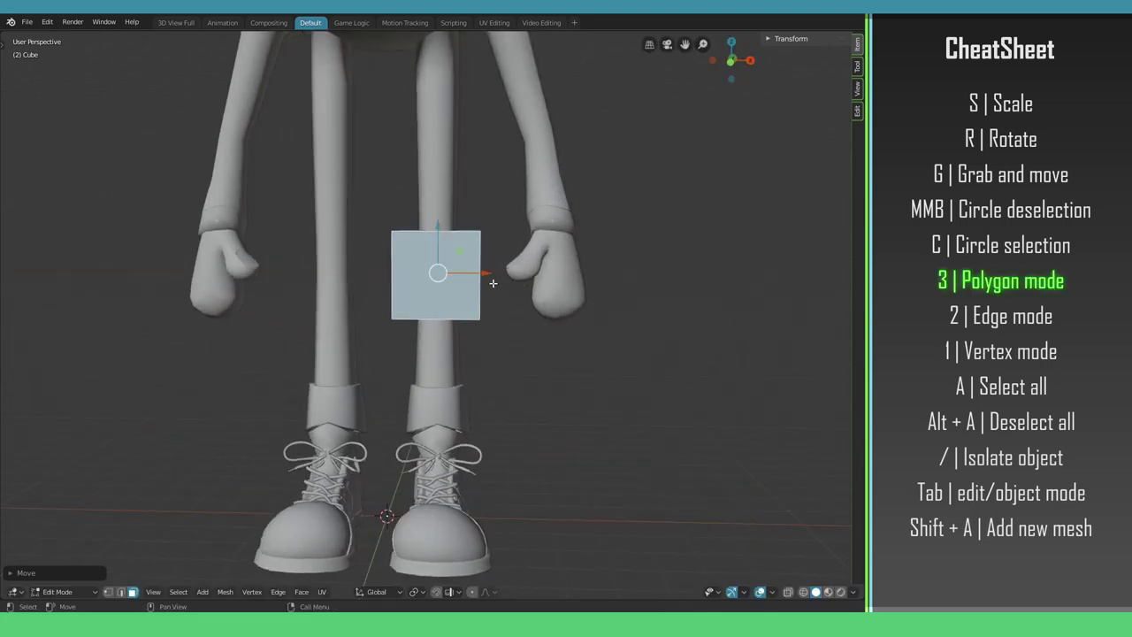
- Select the cube's bottom face and move it down about 0.36 m along Z to the top of the shoe
middle_click_drag(493, 283, 437, 312)
left_click(456, 308)
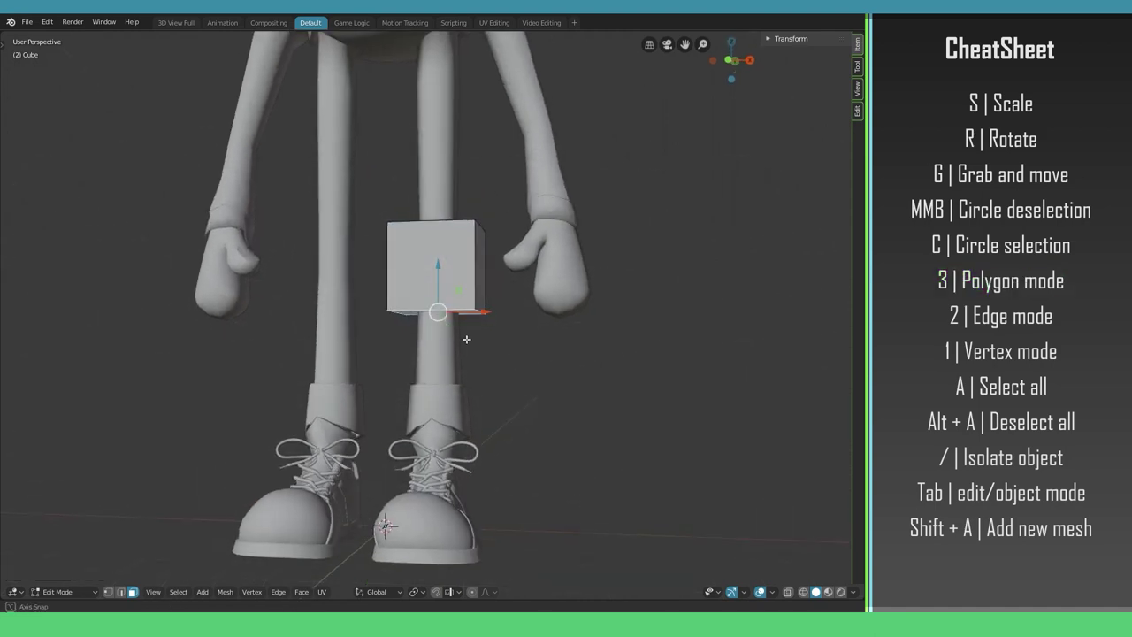
key("e")
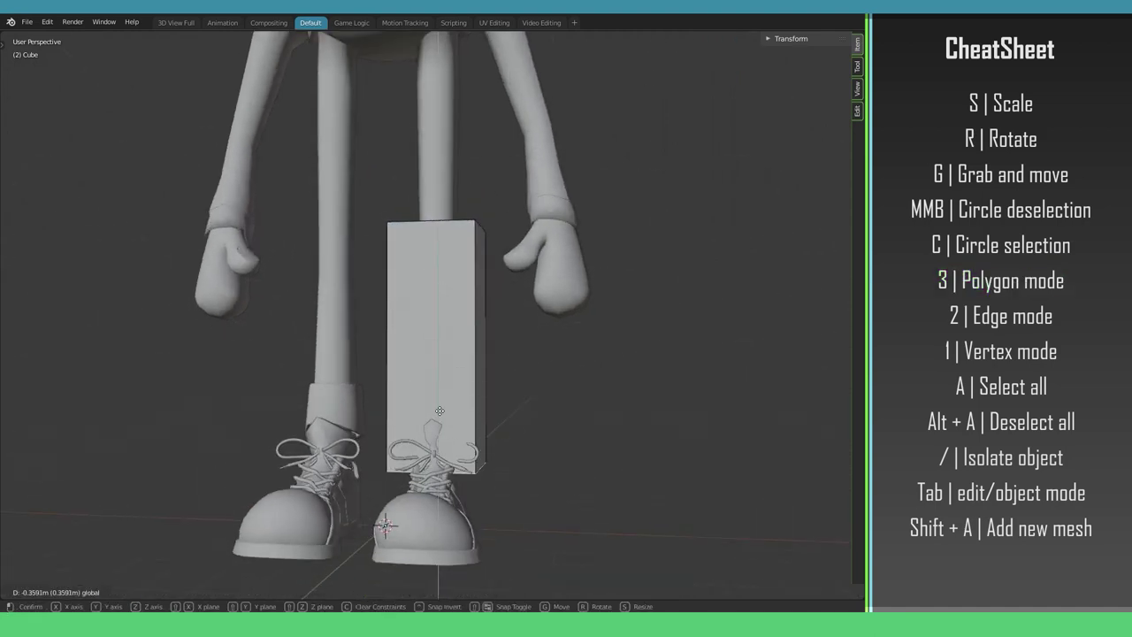
left_click(475, 404)
middle_click_drag(475, 405, 496, 342)
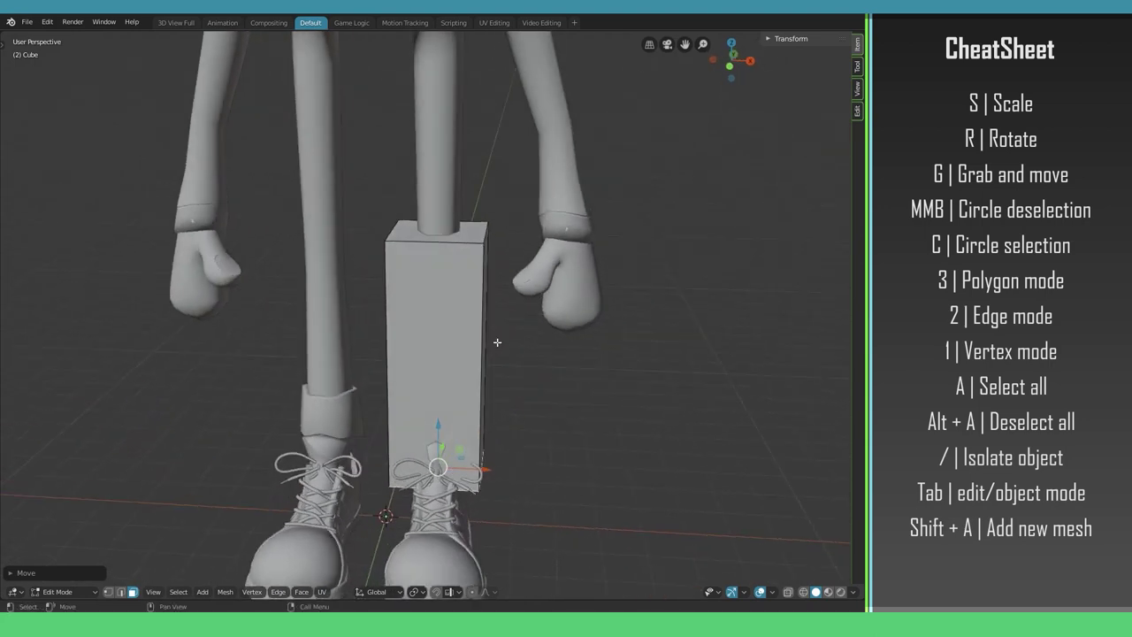
- Select the whole block and try rotating it freely and about the global Z axis
key("a")
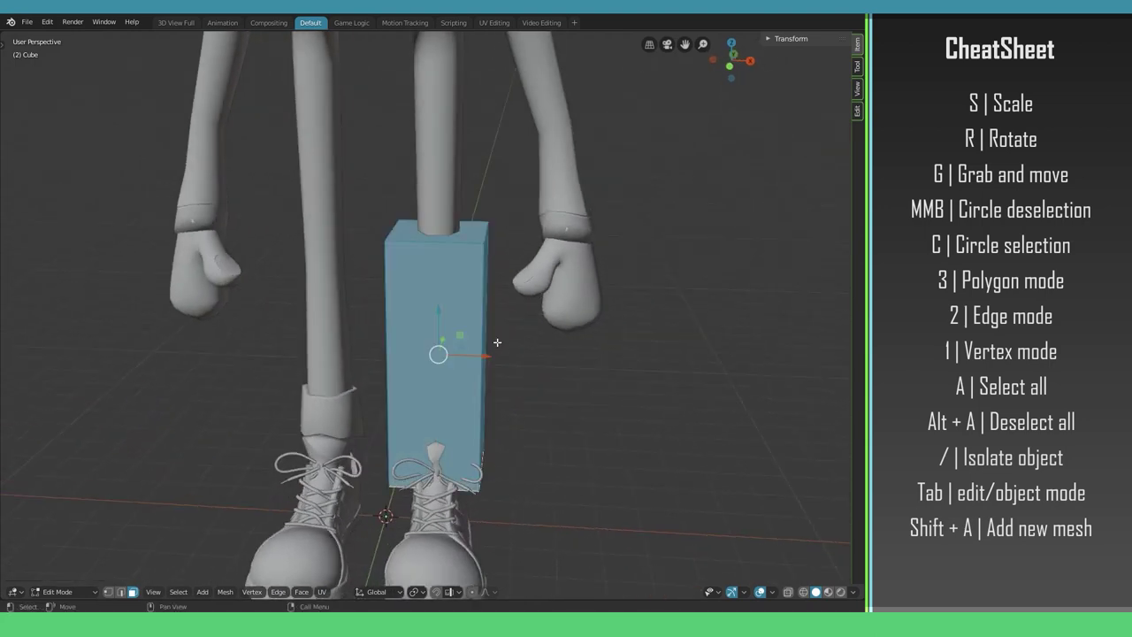
key("r")
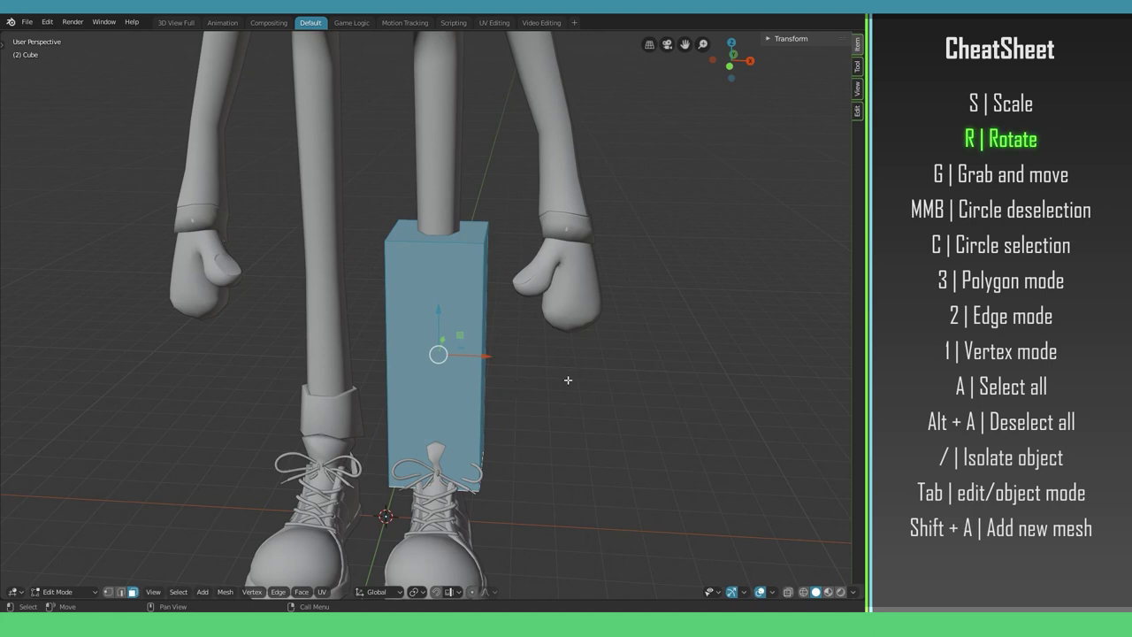
key("r")
key("Escape")
key("r")
key("z")
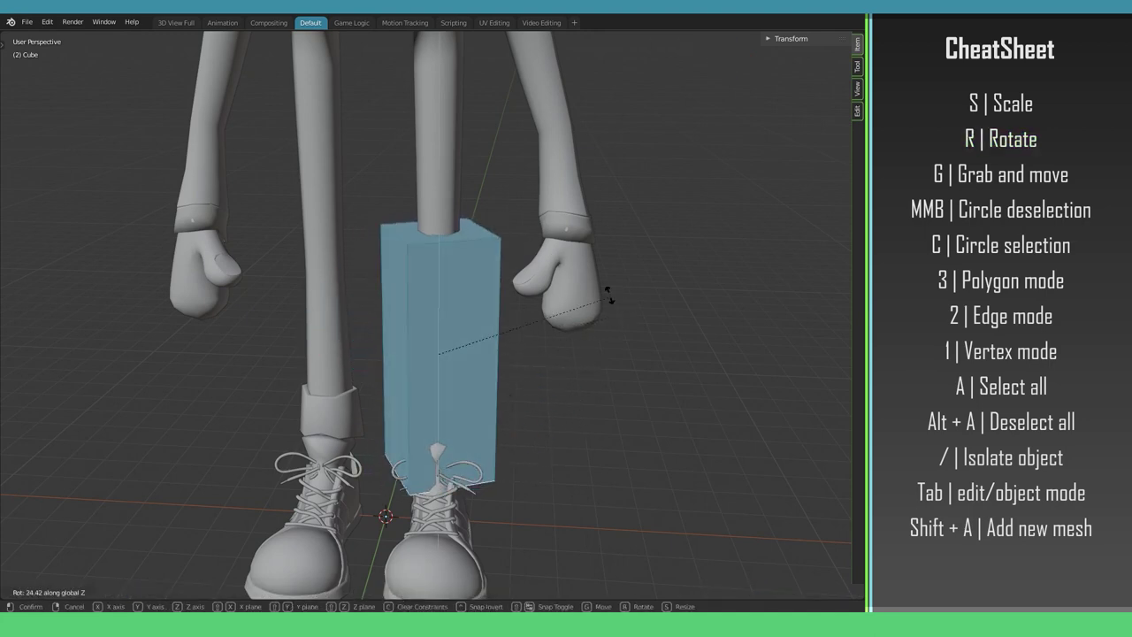
key("Escape")
- Try rotating the selected block about the global Y axis
key("r")
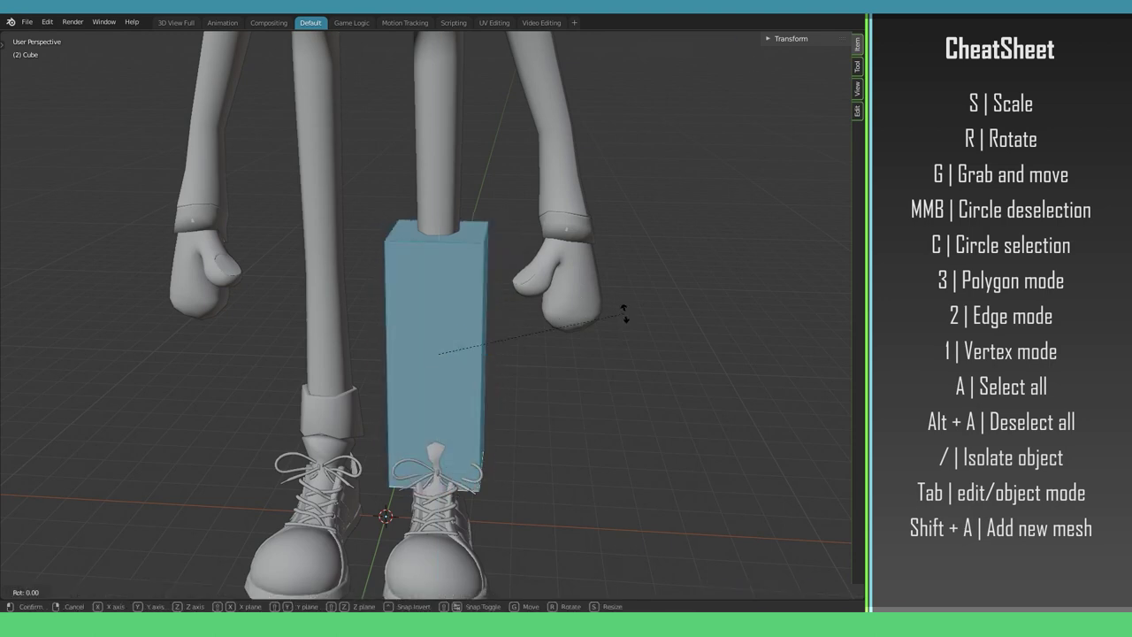
key("y")
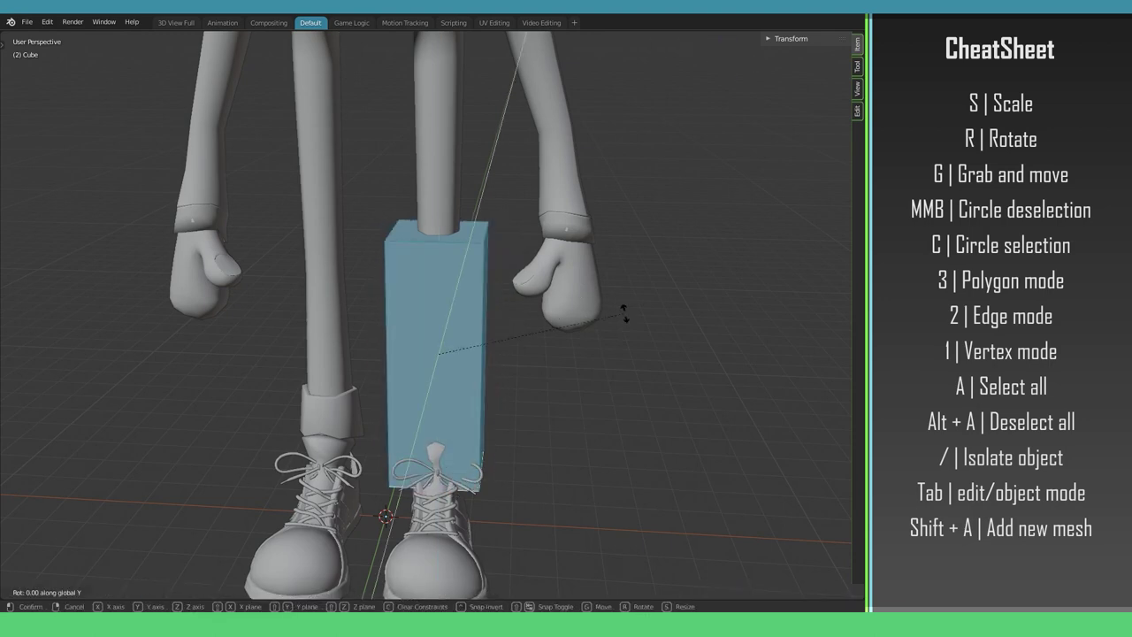
key("Escape")
middle_click_drag(625, 315, 608, 356)
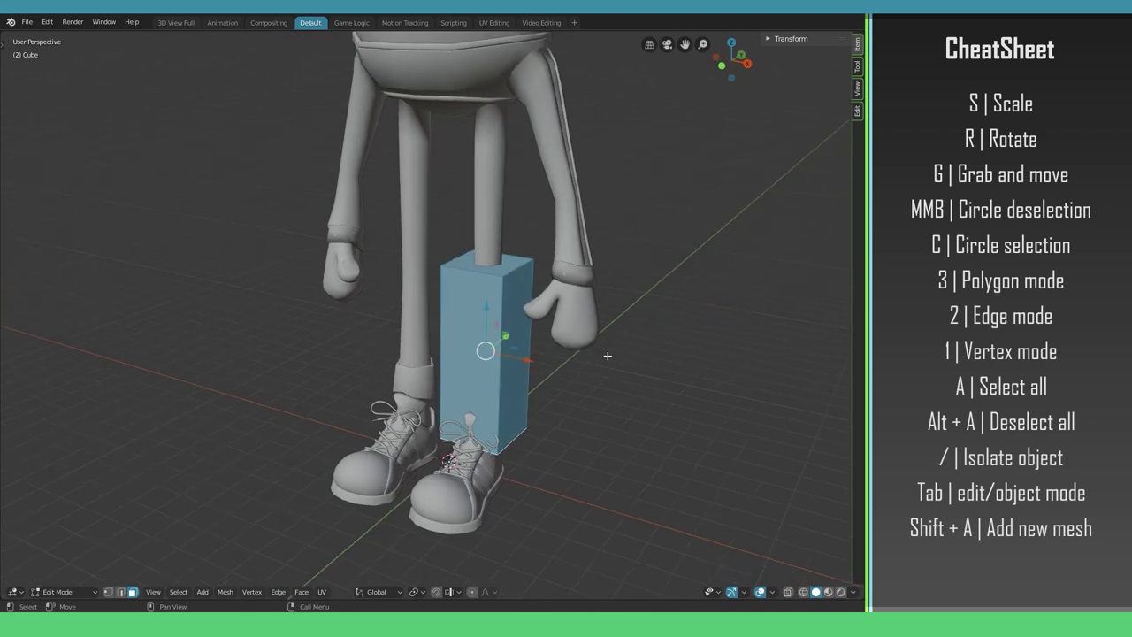
key("r")
key("y")
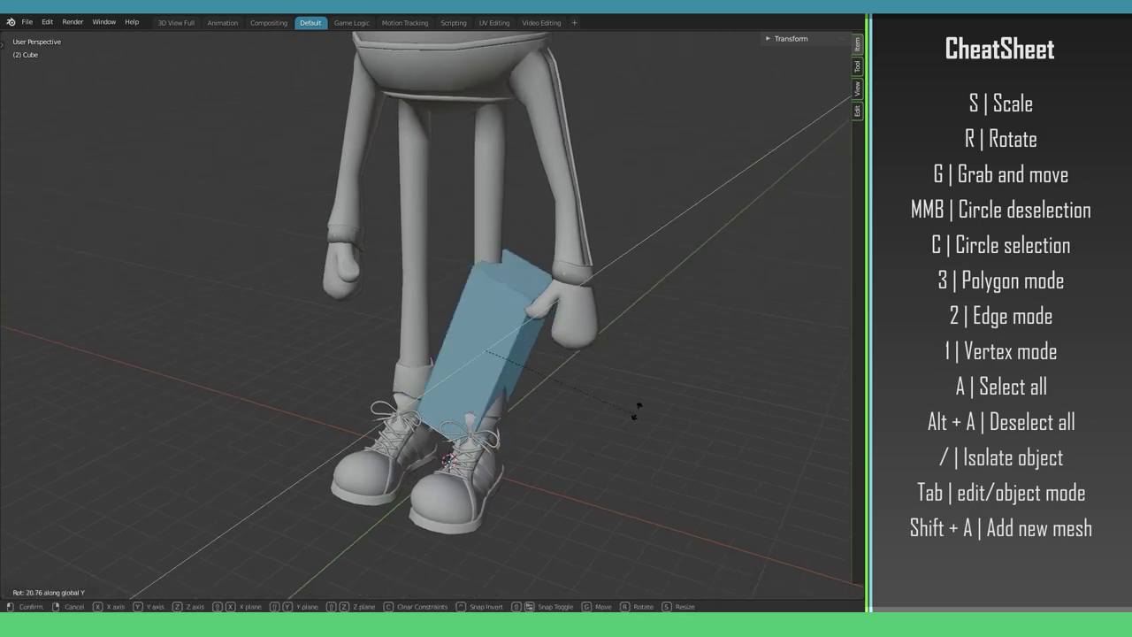
key("Escape")
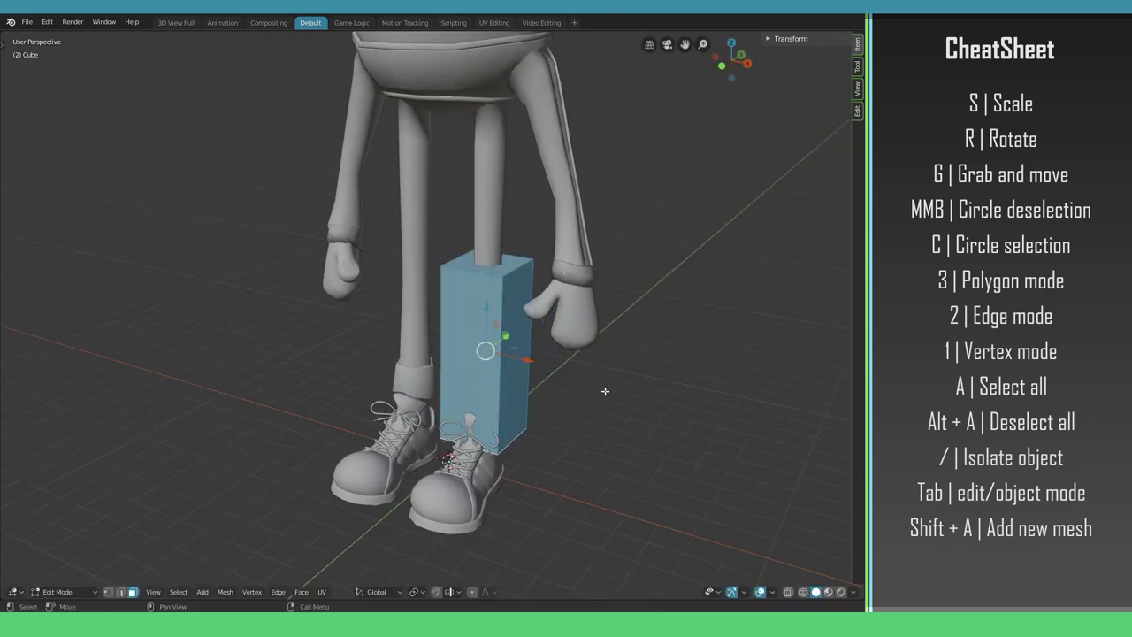
- Rotate the selected block 45° about the global Z axis
key("r")
key("z")
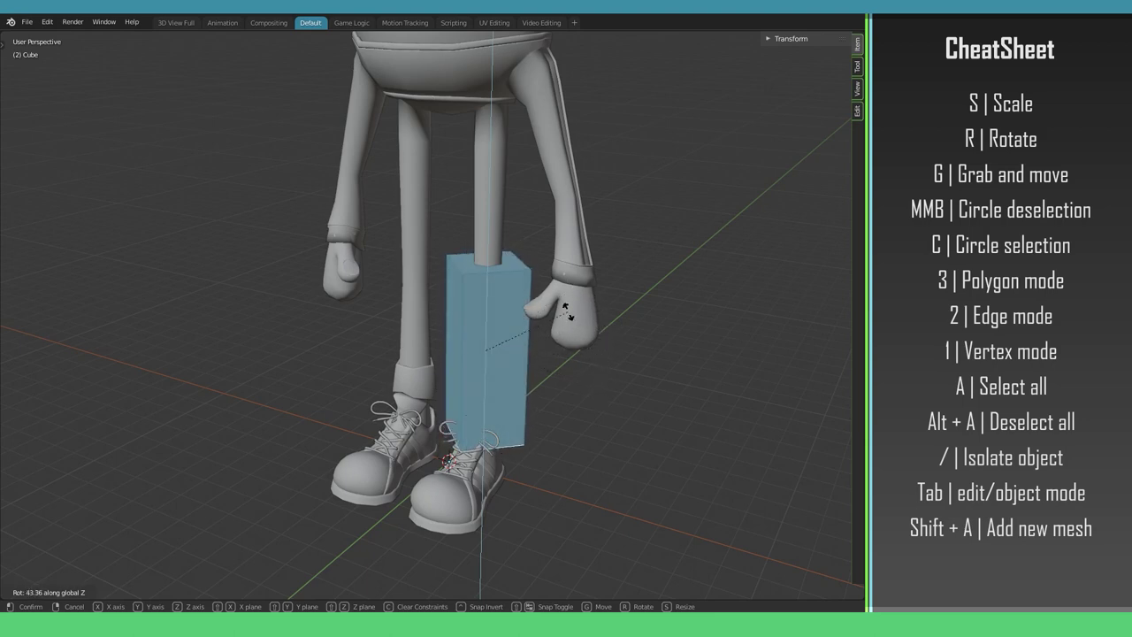
type("45")
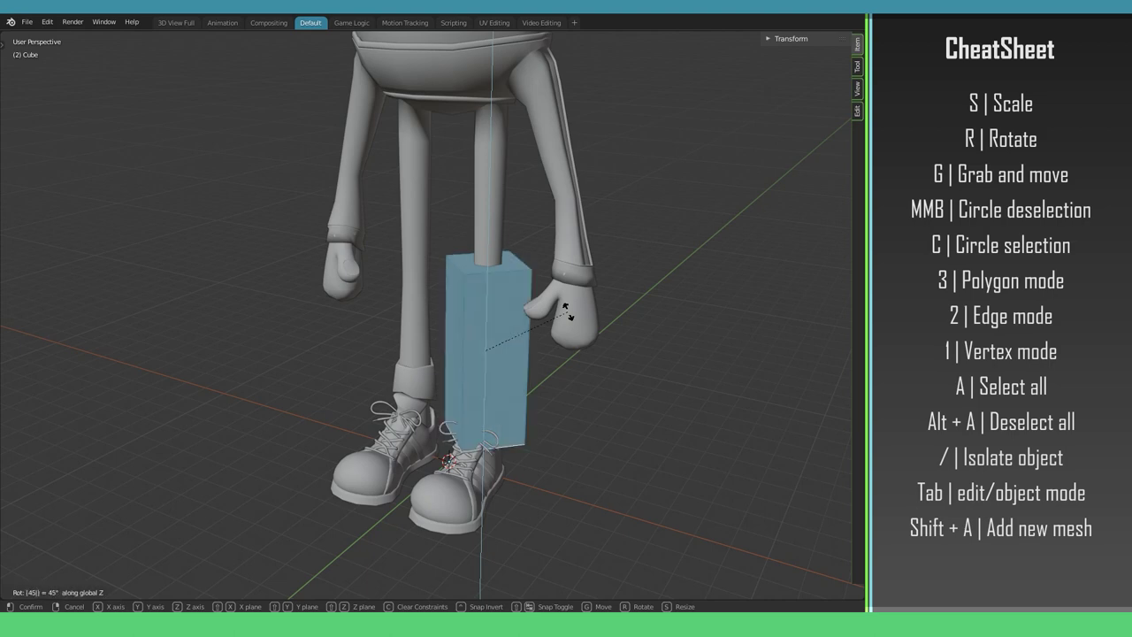
key("Return")
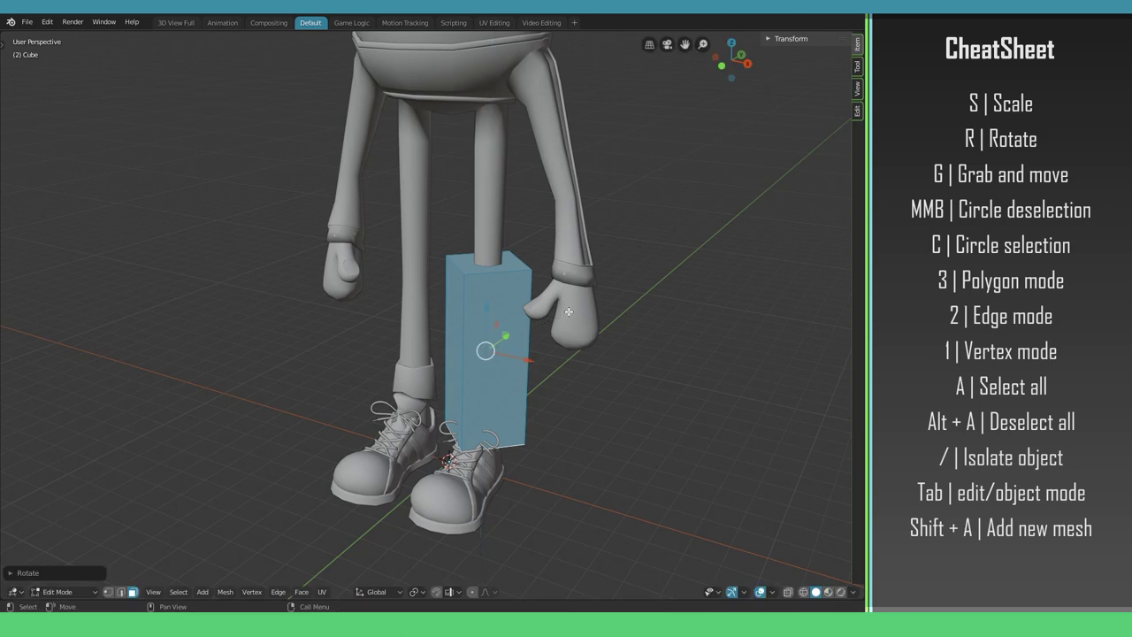
- Clear the selection, select the block's bottom face and scale it down to roughly half its size at the ankle
middle_click_drag(527, 332, 673, 448)
scroll(494, 432, "up", 2)
key("alt+a")
left_click(529, 441)
key("s")
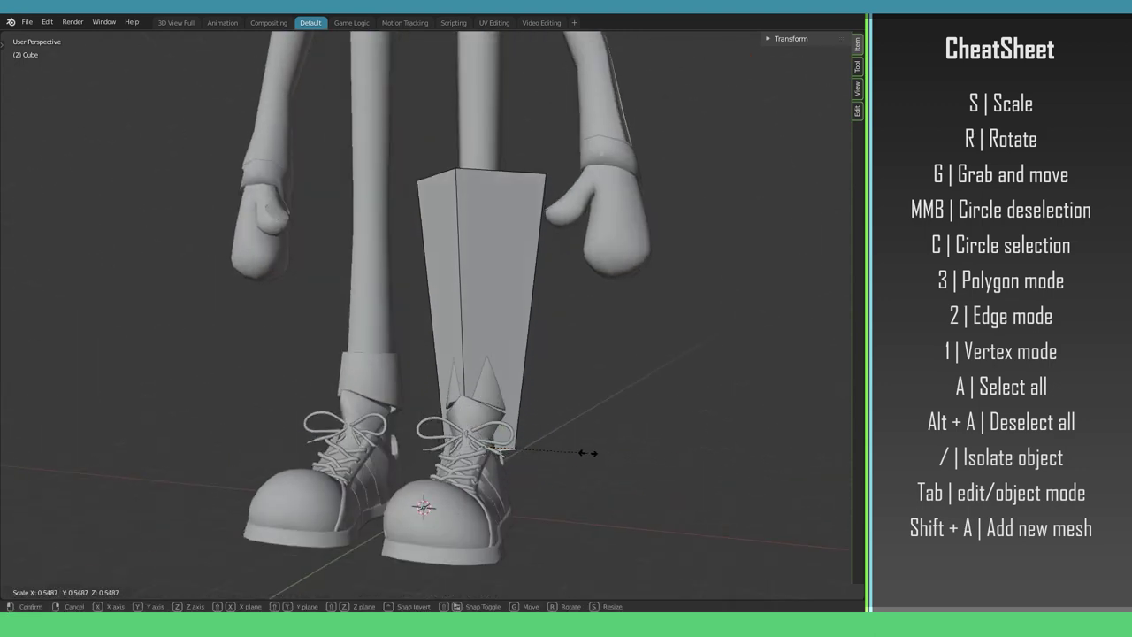
left_click(580, 453)
- Select the block's top face and scale it down slightly around the leg
middle_click_drag(543, 374, 527, 219)
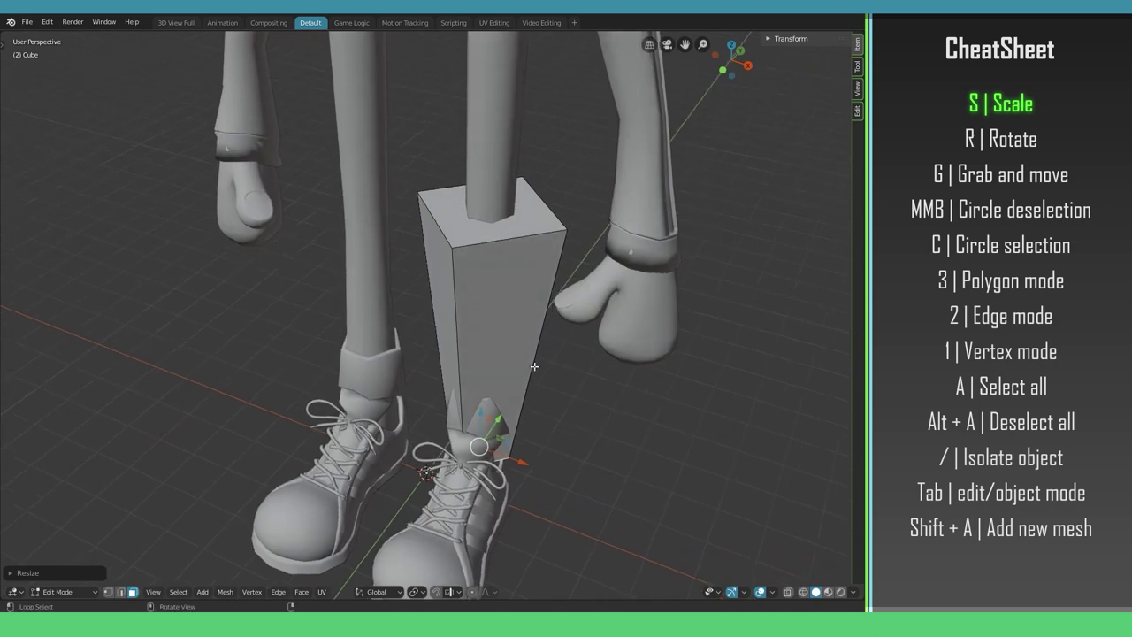
left_click(527, 219)
key("s")
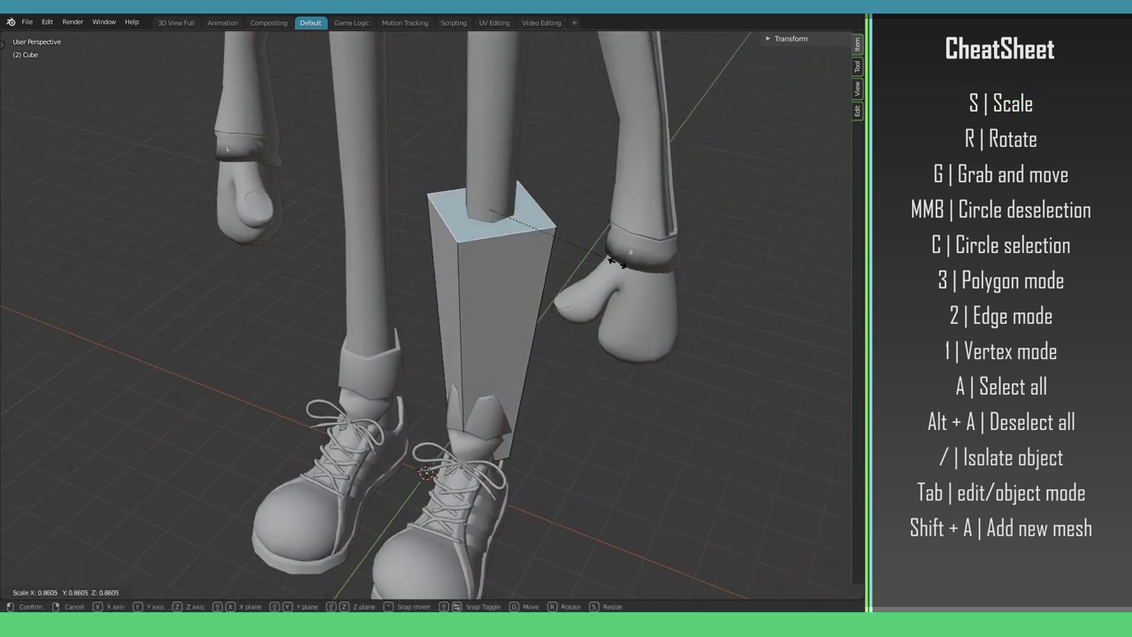
left_click(599, 261)
middle_click_drag(599, 261, 539, 453)
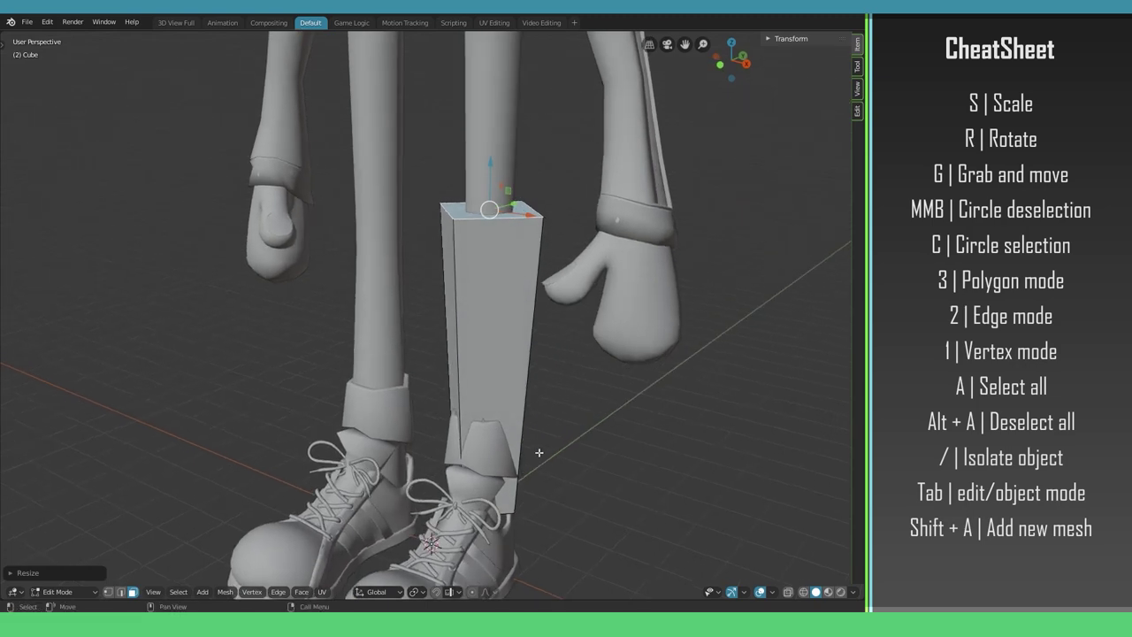
- Enable In Front in the cube's object viewport display settings so it draws over the leg, comparing it off and on
middle_click_drag(539, 453, 950, 360)
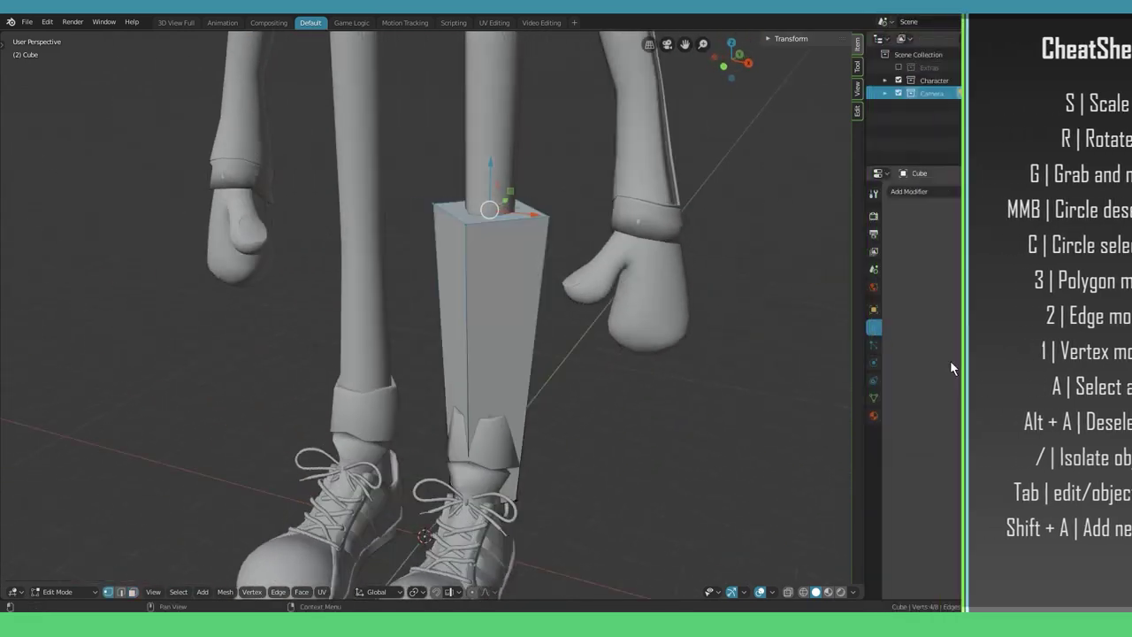
left_click(874, 310)
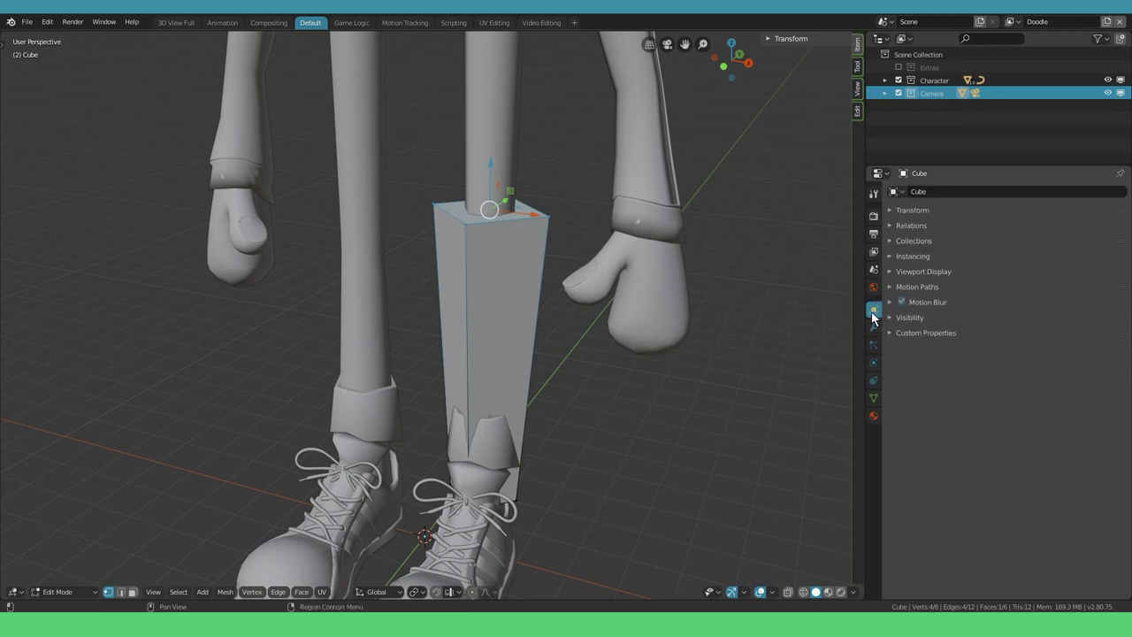
left_click(931, 272)
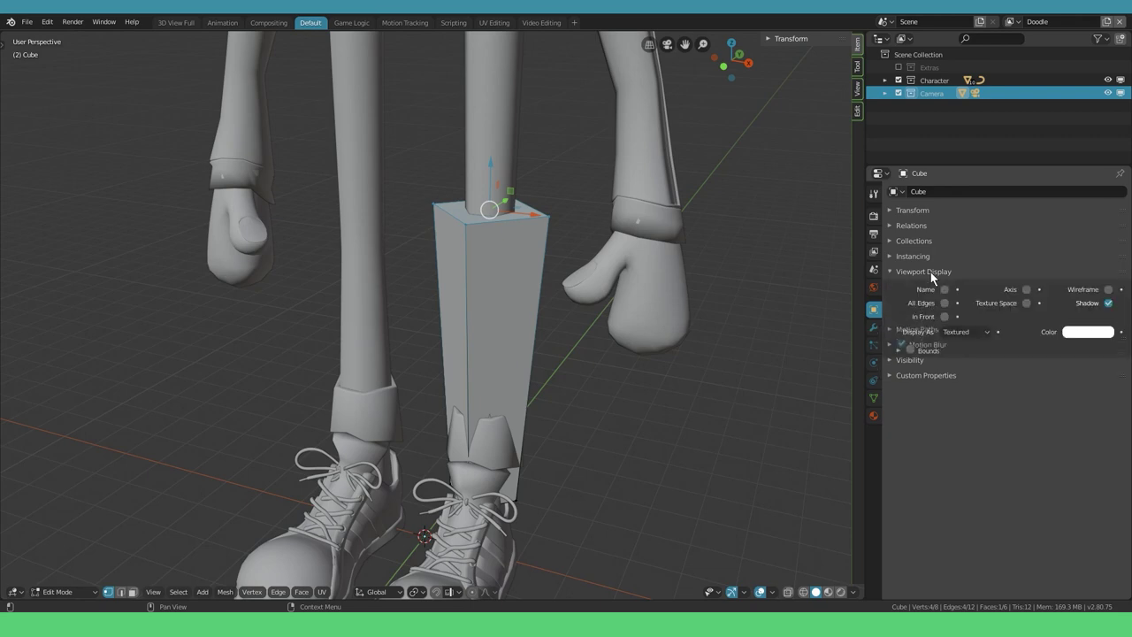
left_click(945, 316)
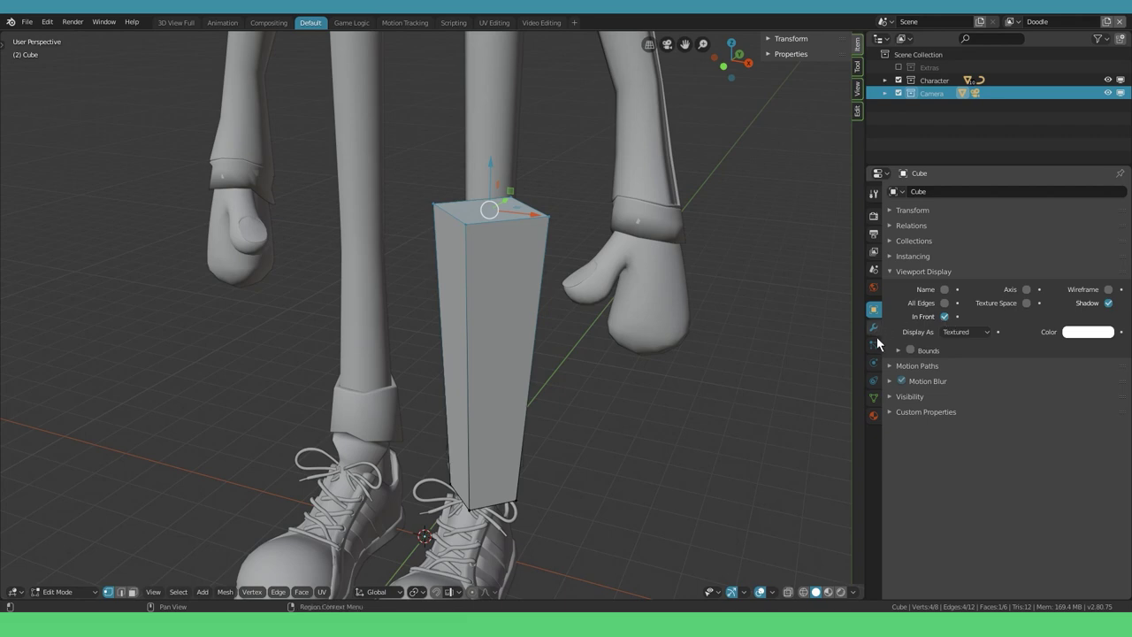
scroll(734, 332, "down", 2)
middle_click_drag(684, 341, 575, 382)
middle_click_drag(686, 384, 725, 389)
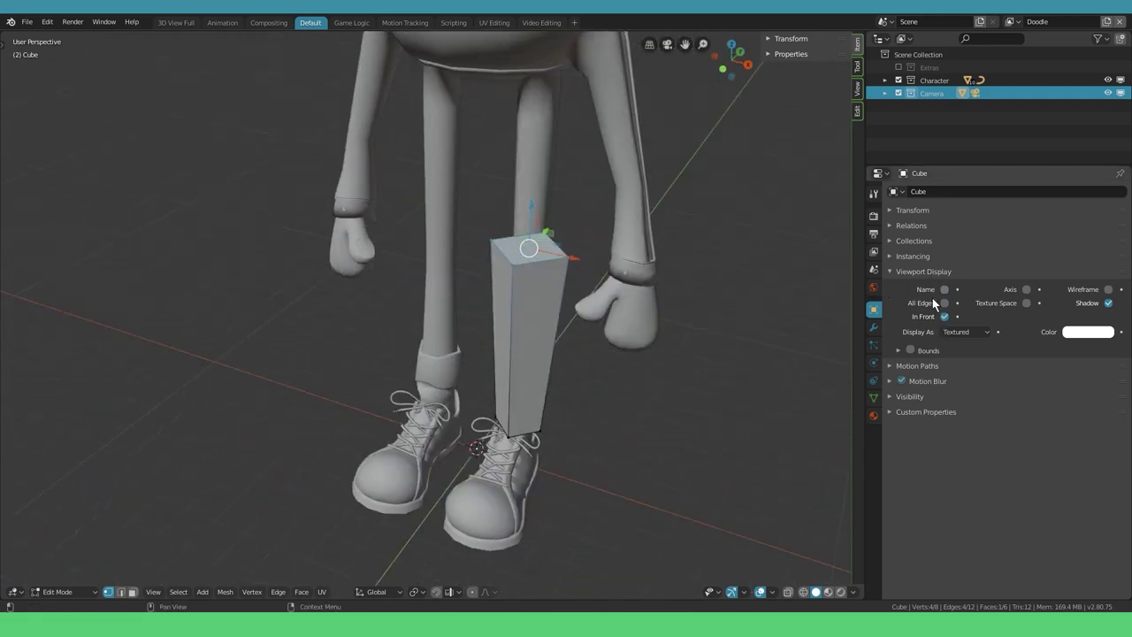
left_click(944, 317)
left_click(945, 316)
- Switch to face selection, select the block's top and bottom faces, and delete these faces
key("alt+a")
scroll(590, 365, "up", 3)
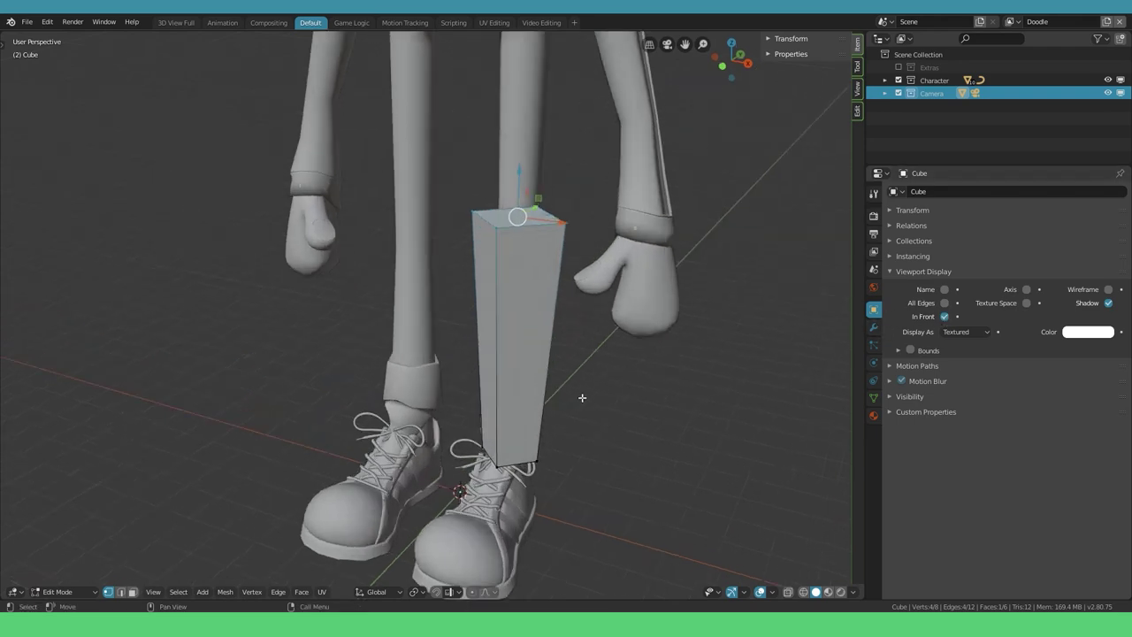
middle_click_drag(644, 382, 595, 318)
key("3")
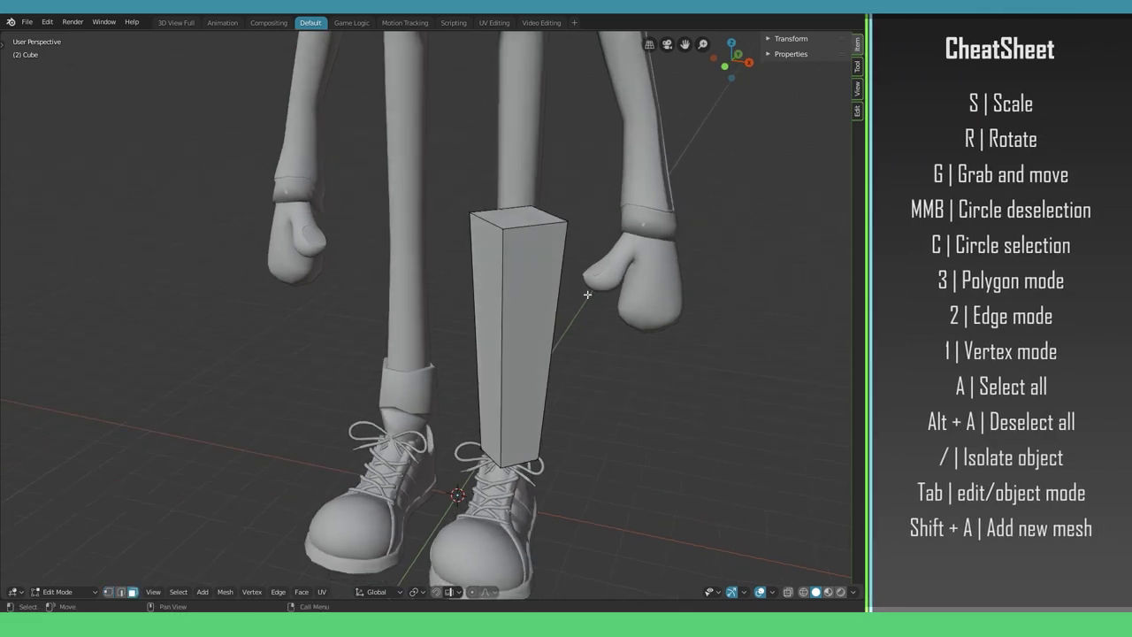
left_click(525, 217)
middle_click_drag(525, 216, 518, 336)
left_click(546, 424)
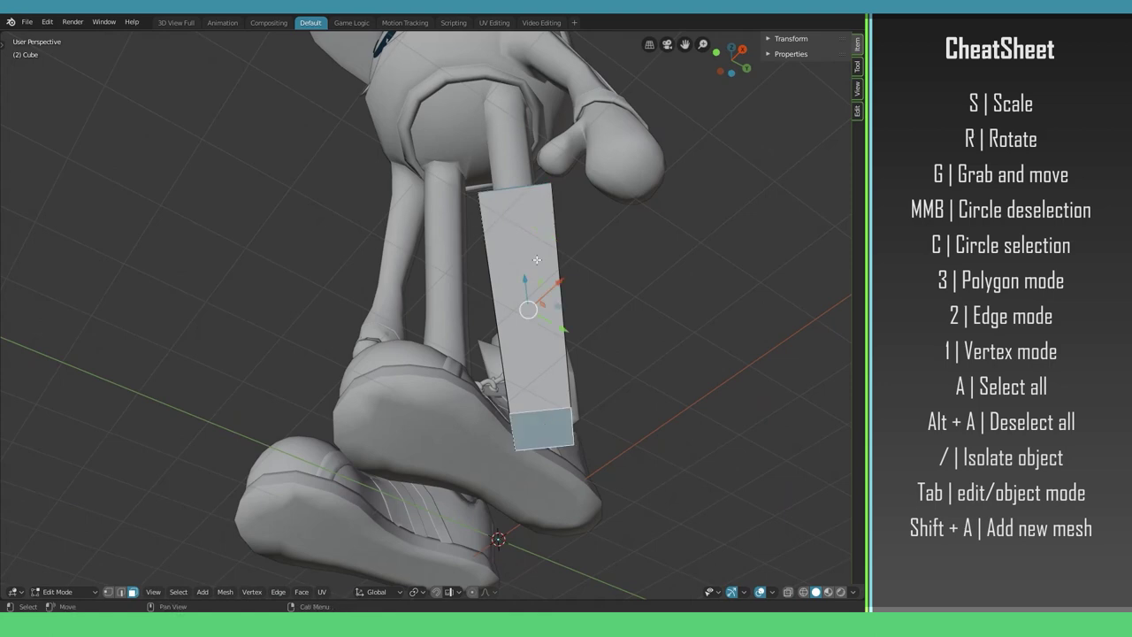
middle_click_drag(545, 424, 544, 245)
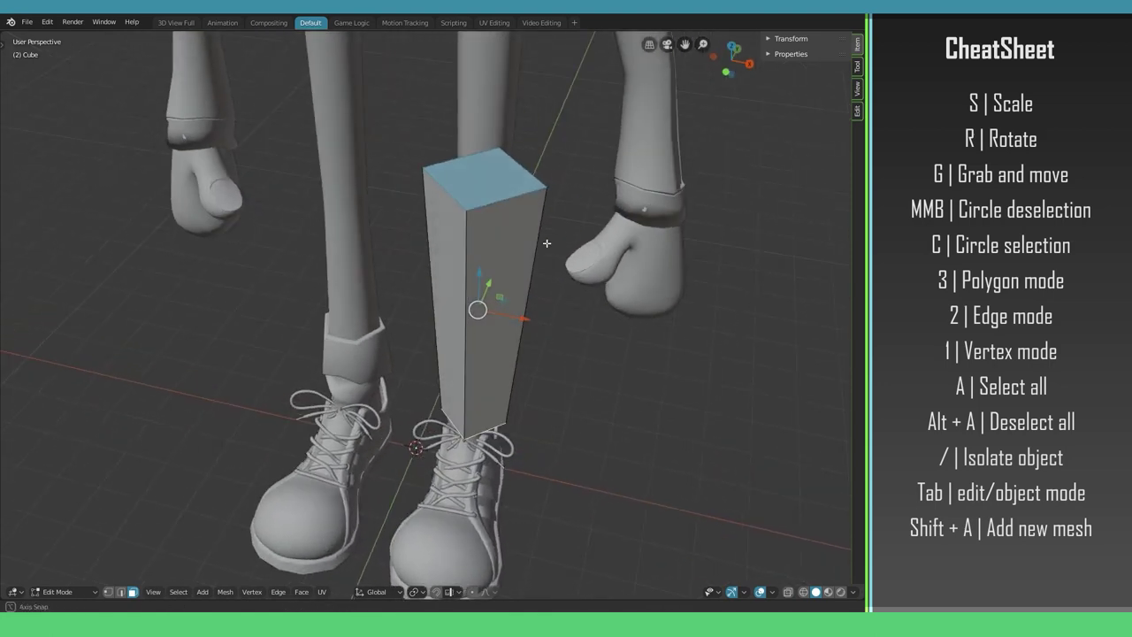
key("x")
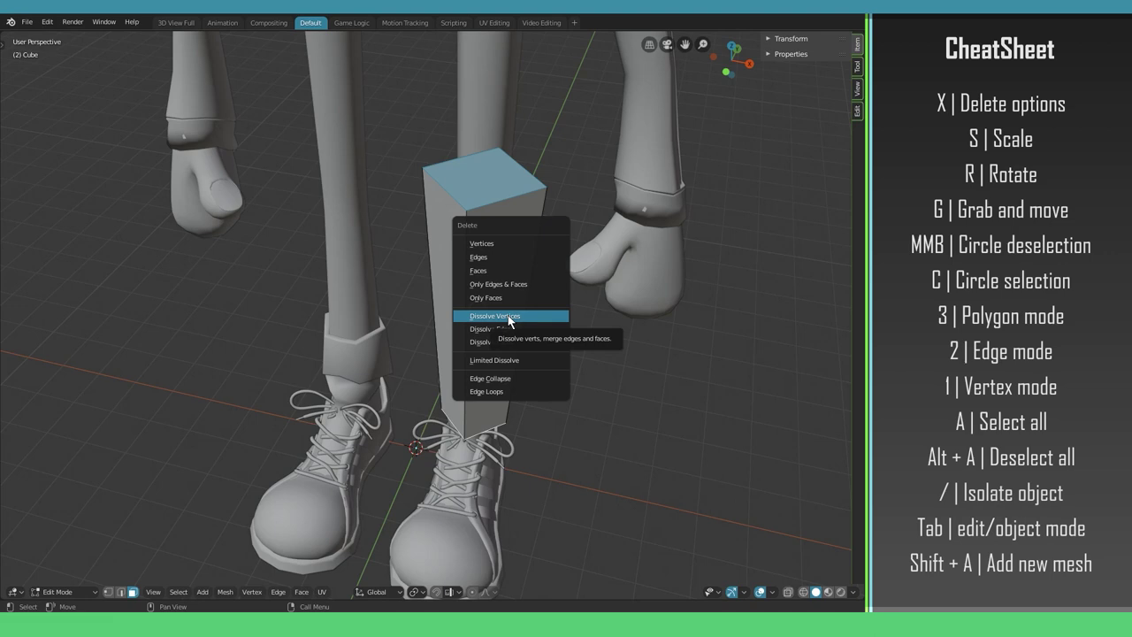
left_click(520, 269)
- In vertex mode, circle-select the front and back vertices of the top rim and move them down about 0.08 m along Z
middle_click_drag(521, 269, 561, 309)
key("1")
middle_click_drag(578, 262, 541, 195)
key("c")
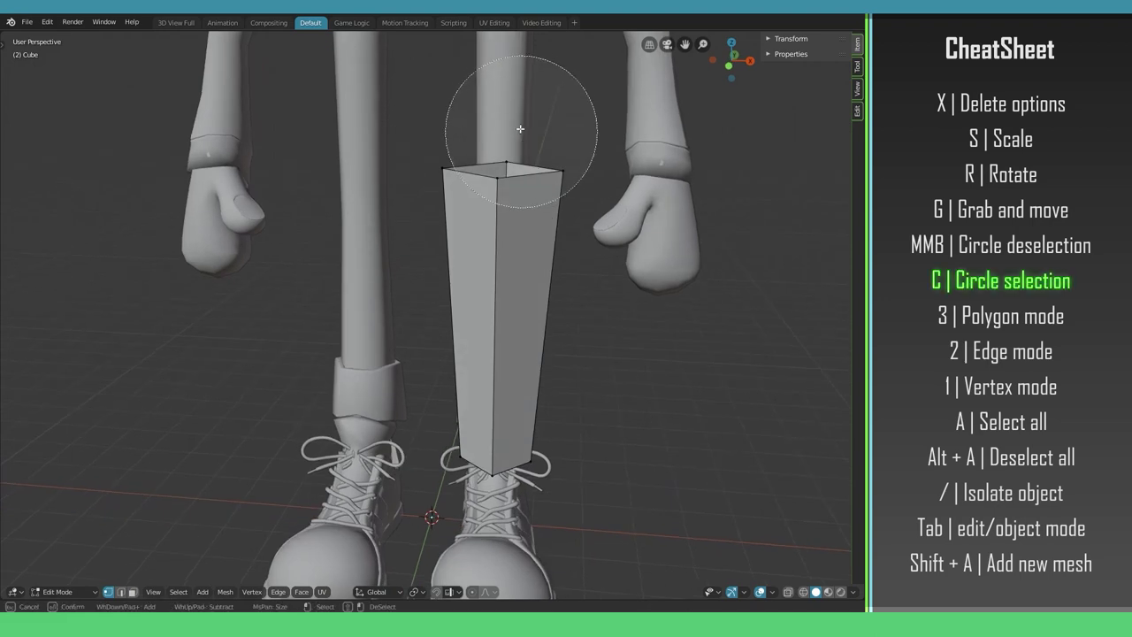
scroll(509, 128, "up", 4)
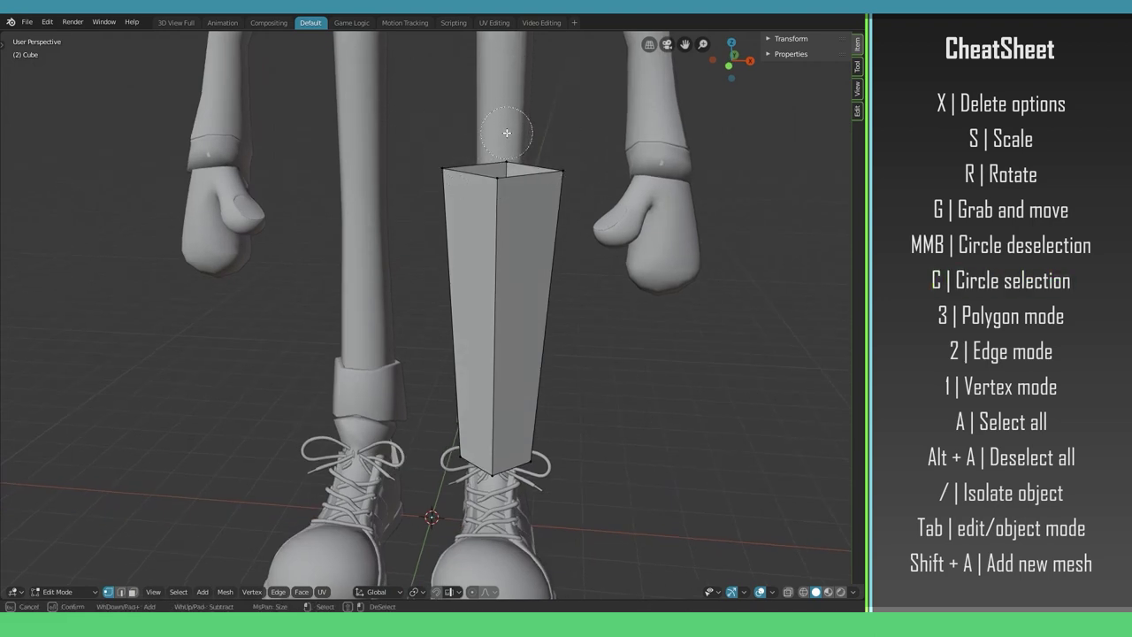
left_click(500, 168)
key("Escape")
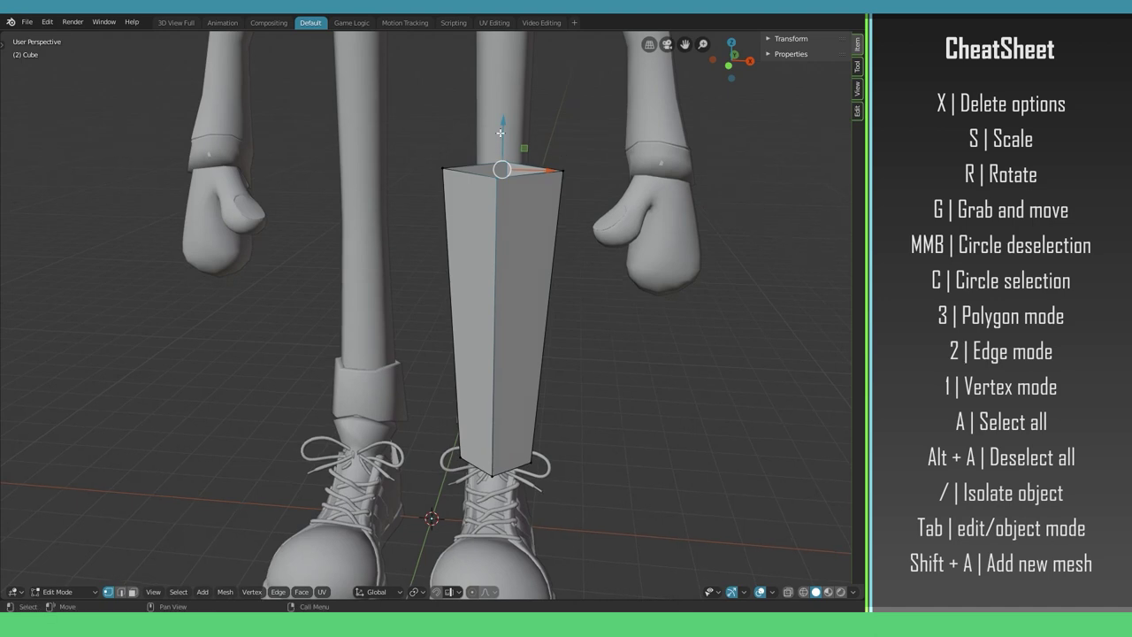
key("g")
key("z")
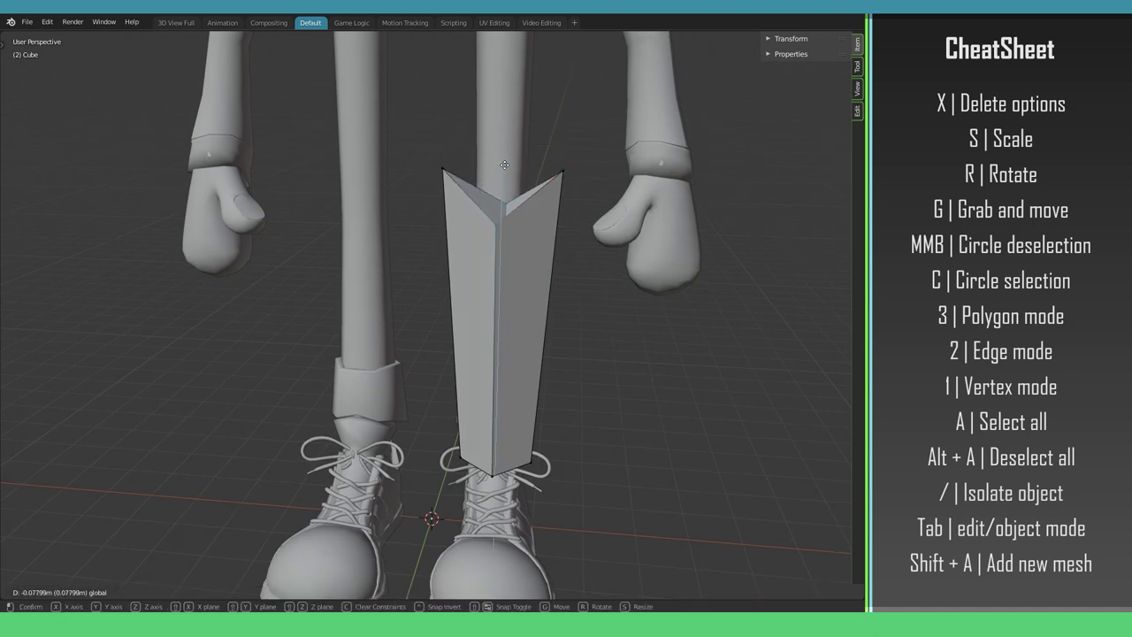
left_click(504, 167)
- Move the front and back vertices of the block's bottom rim up about 0.1 m along Z
middle_click_drag(519, 468, 567, 466)
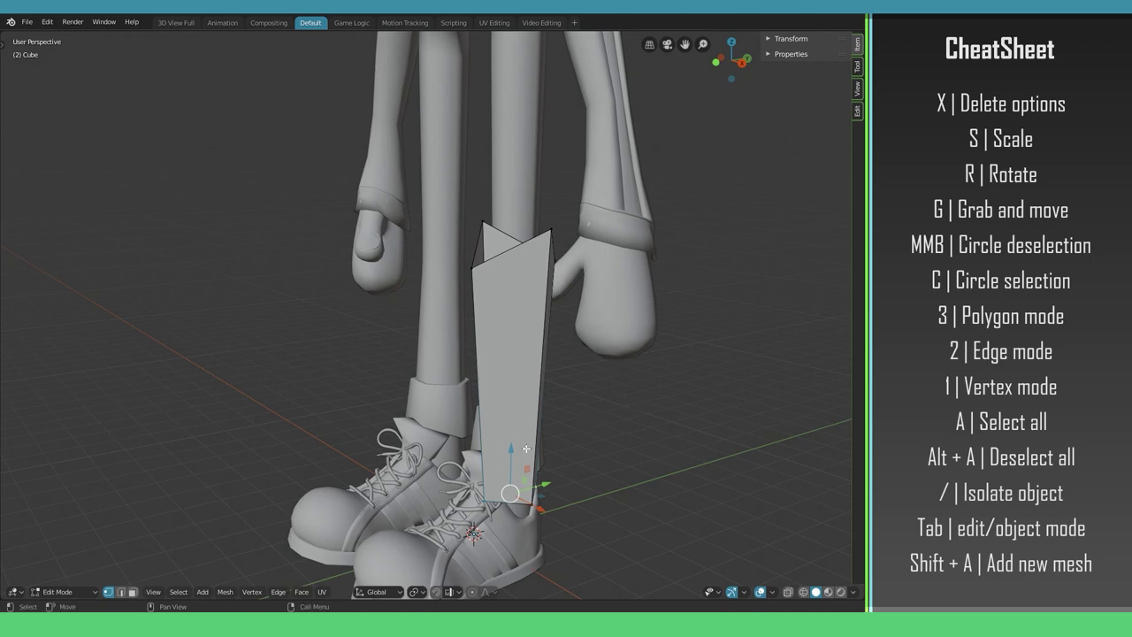
key("g")
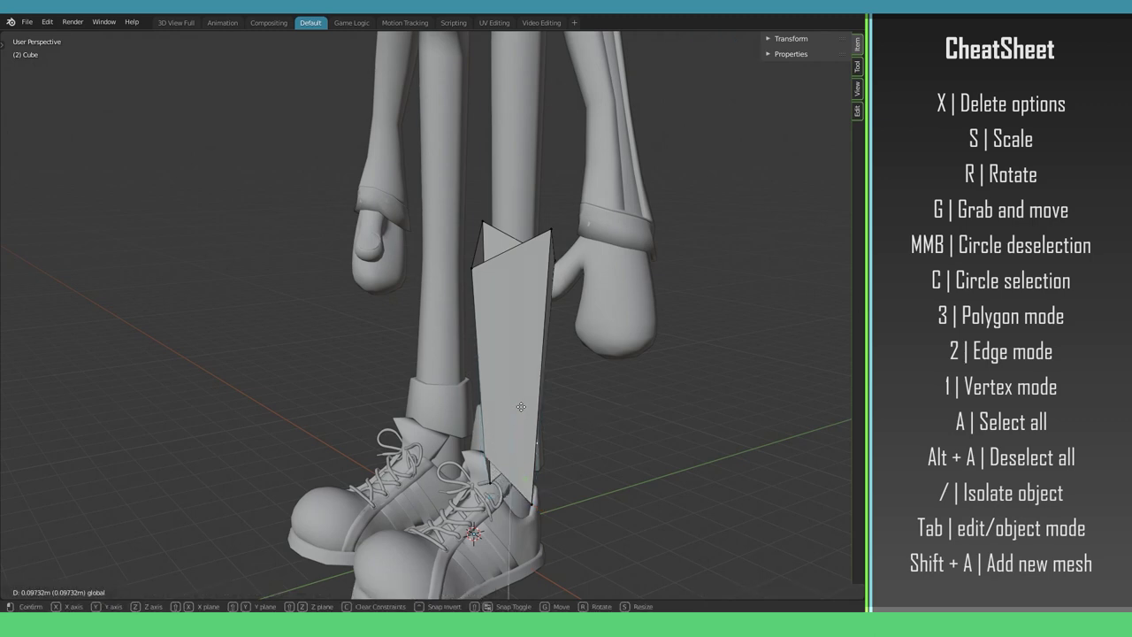
left_click(519, 406)
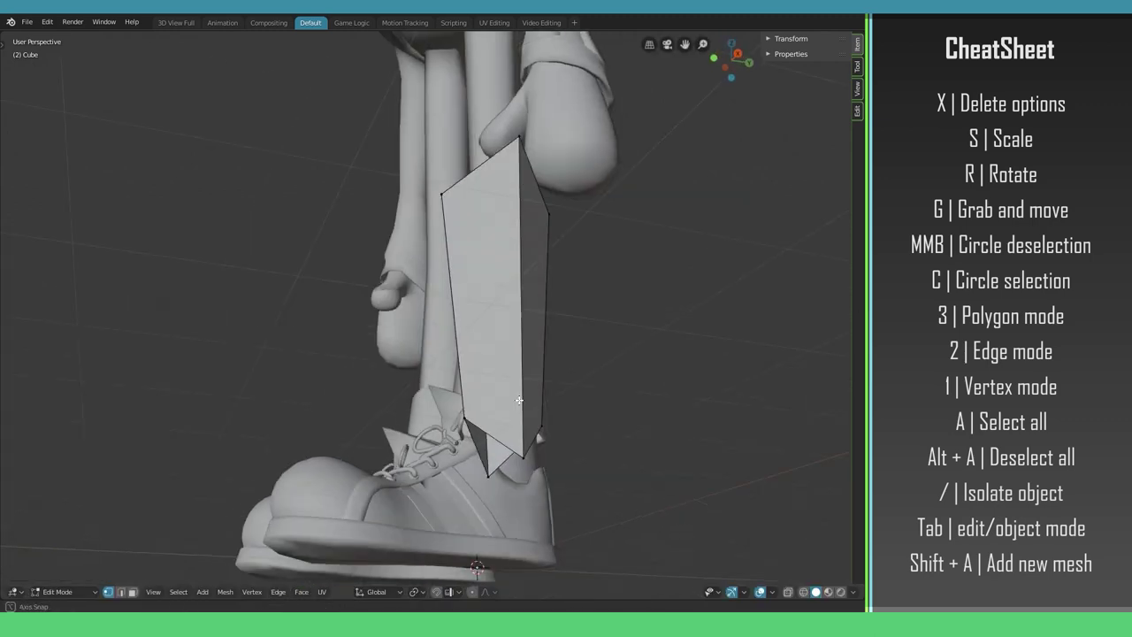
- Circle-select the vertices around the open block's bottom rim from several viewing angles
middle_click_drag(519, 400, 495, 389)
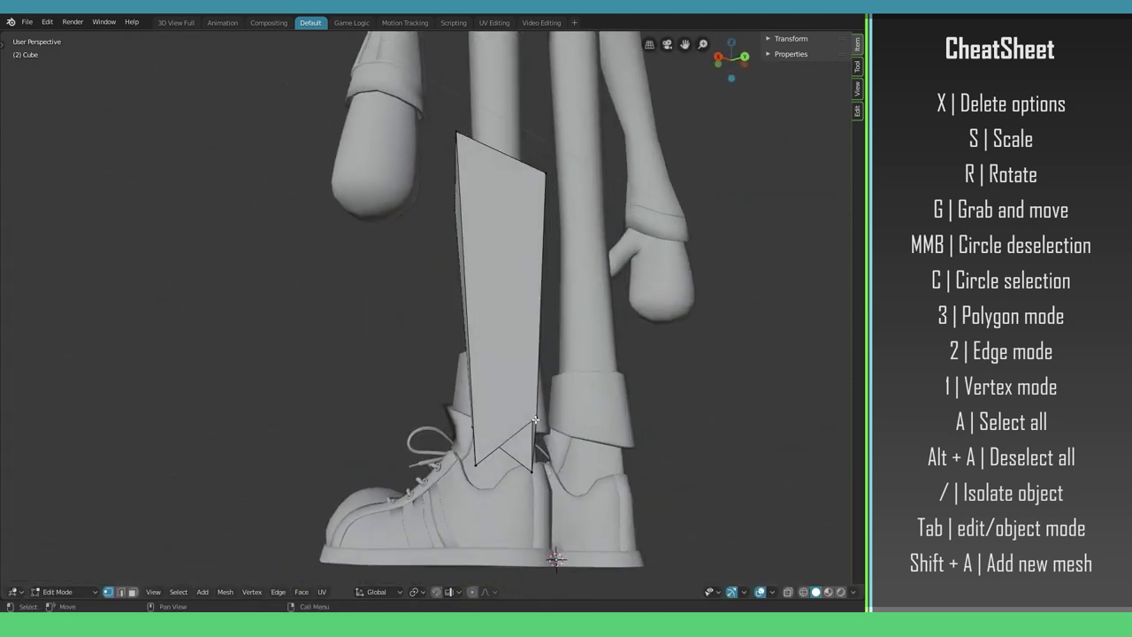
scroll(475, 455, "up", 3)
middle_click_drag(475, 456, 585, 366)
middle_click_drag(522, 343, 373, 390)
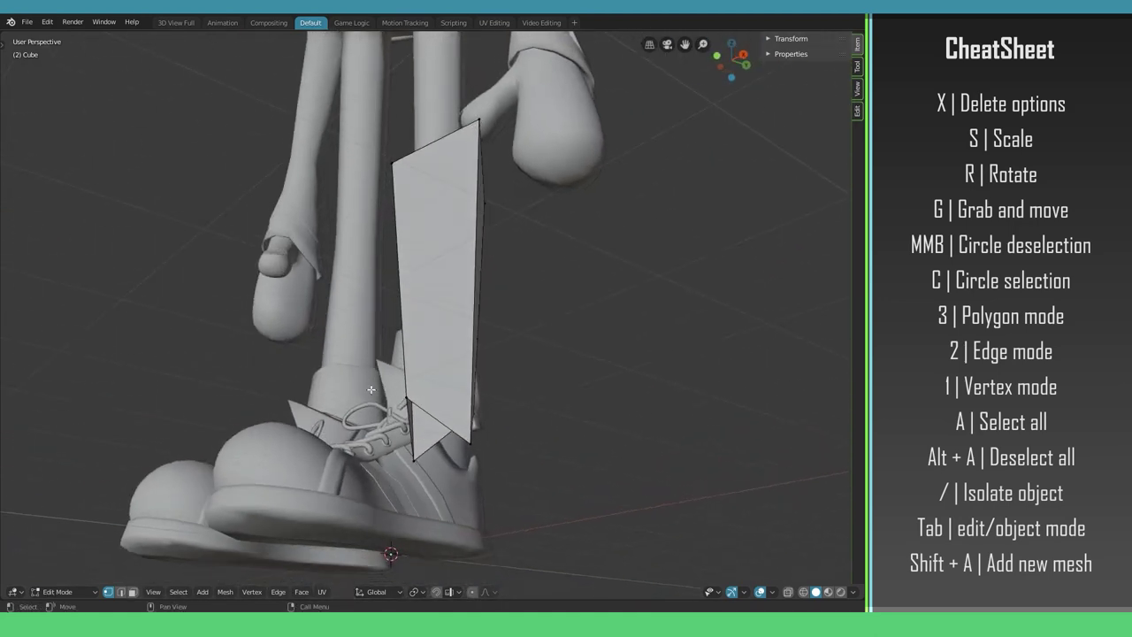
key("c")
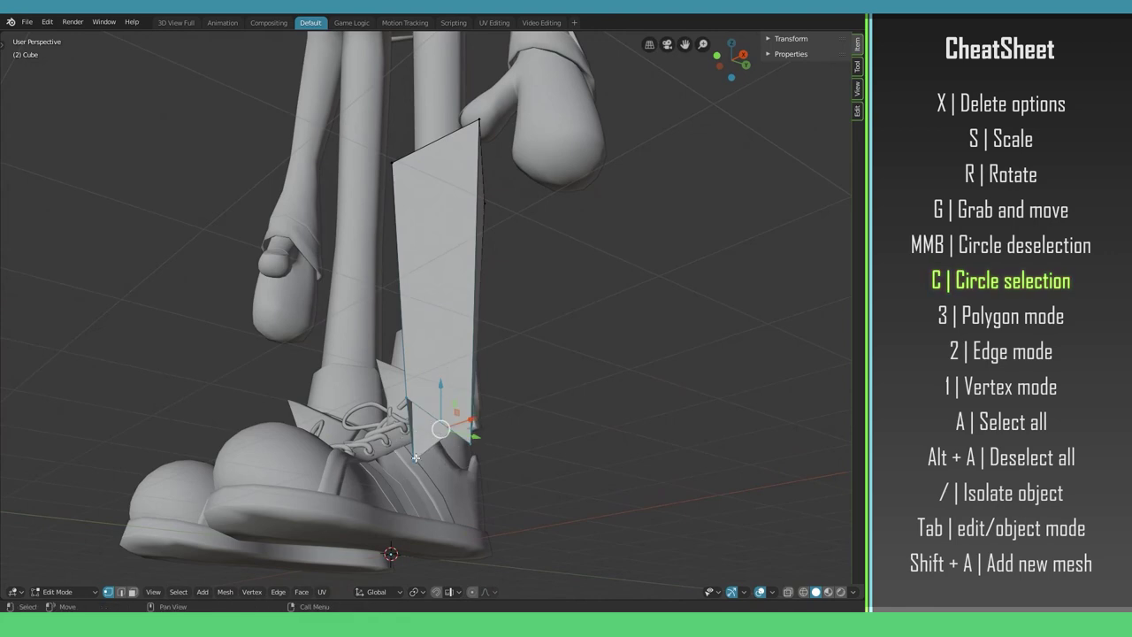
key("Escape")
- Loop-select the block's whole bottom rim and move it down toward the shoe
middle_click_drag(452, 438, 523, 459)
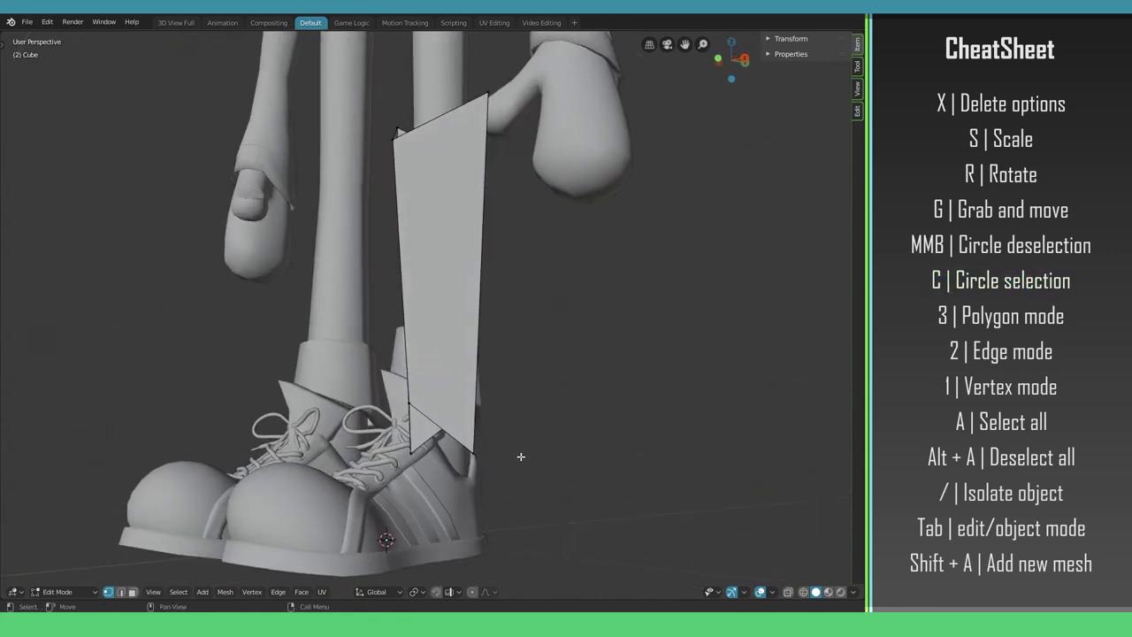
middle_click_drag(465, 437, 450, 432)
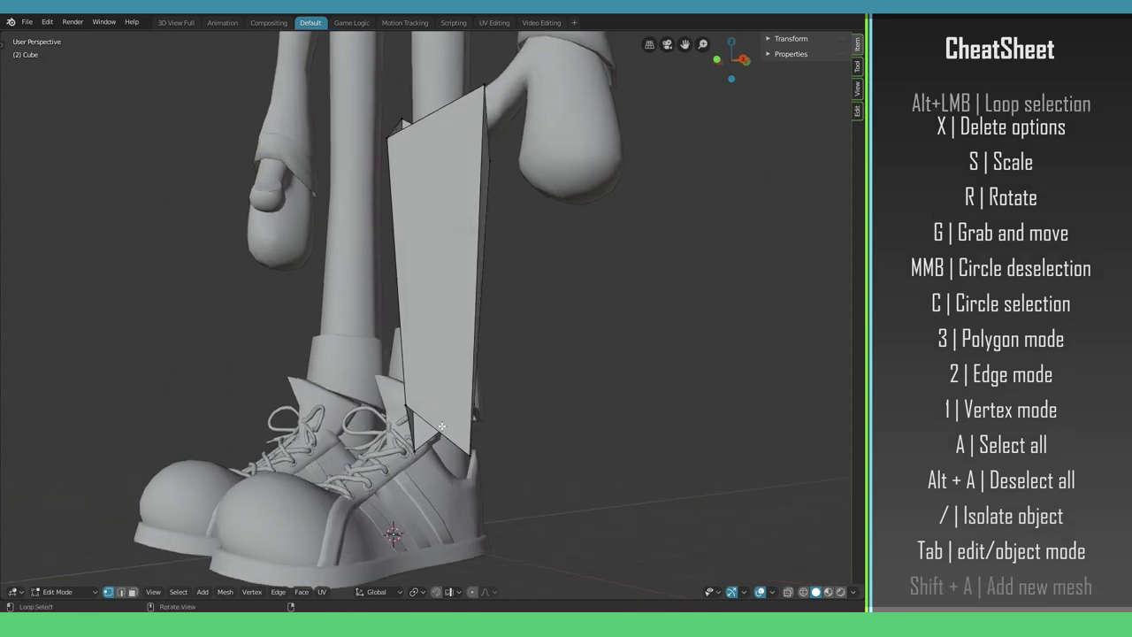
left_click(442, 429, "alt")
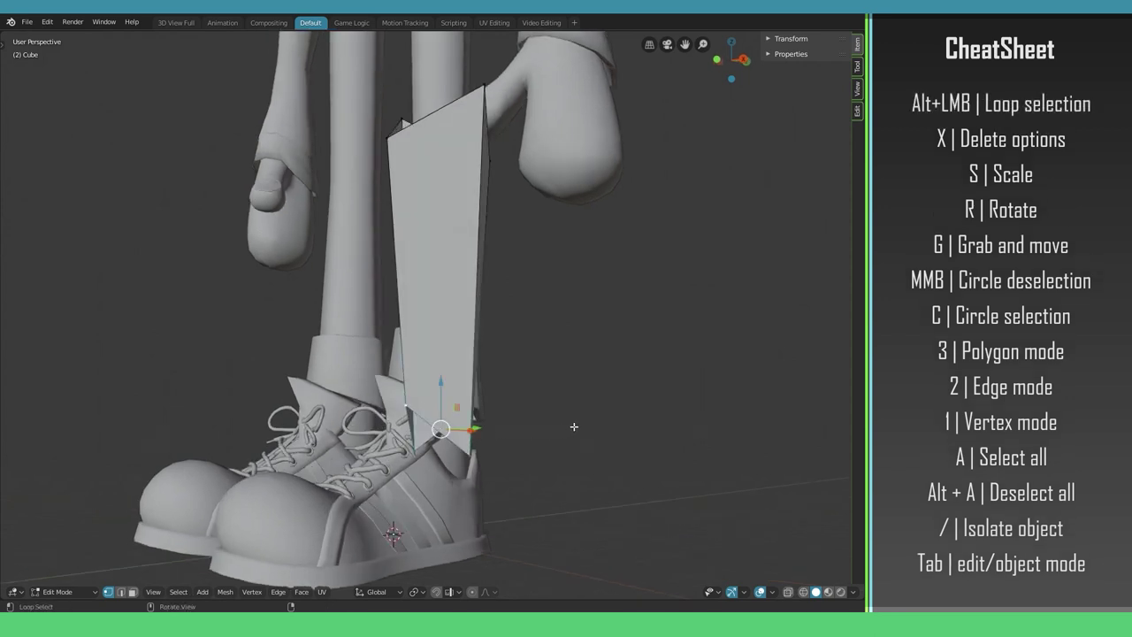
middle_click_drag(443, 429, 435, 389)
key("g")
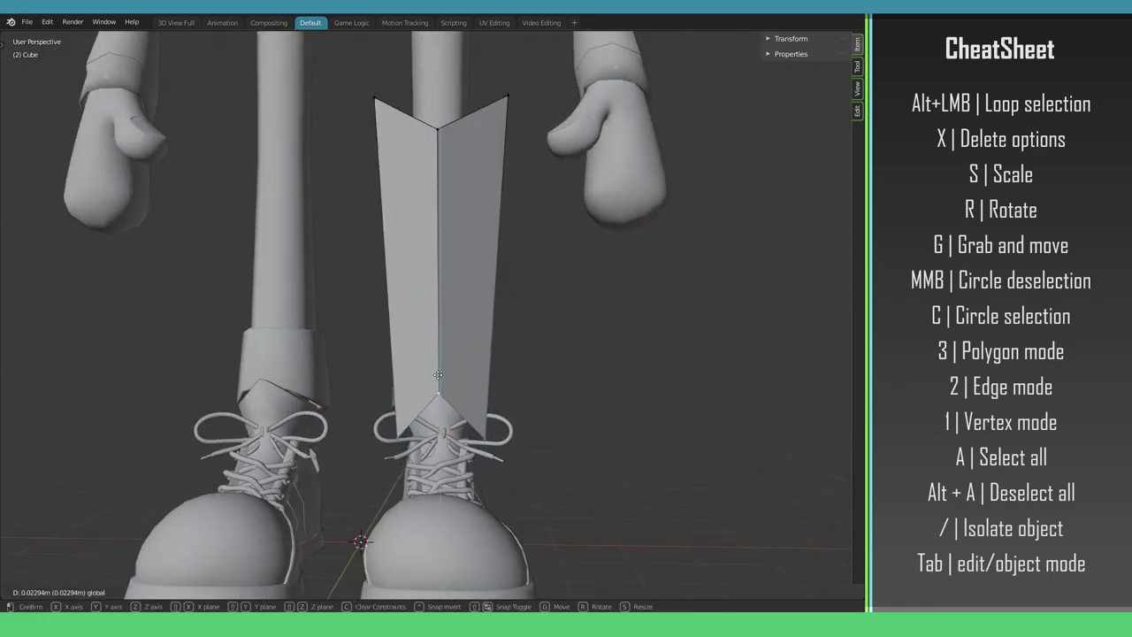
left_click(440, 425)
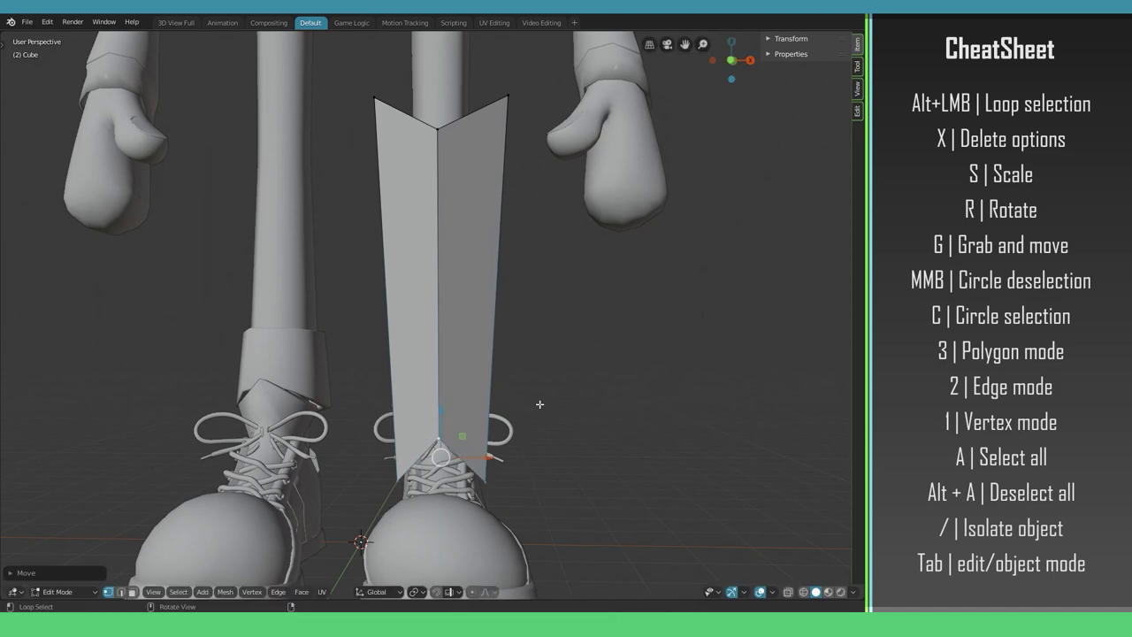
- Move the selected bottom rim up the leg again
middle_click_drag(539, 404, 468, 416)
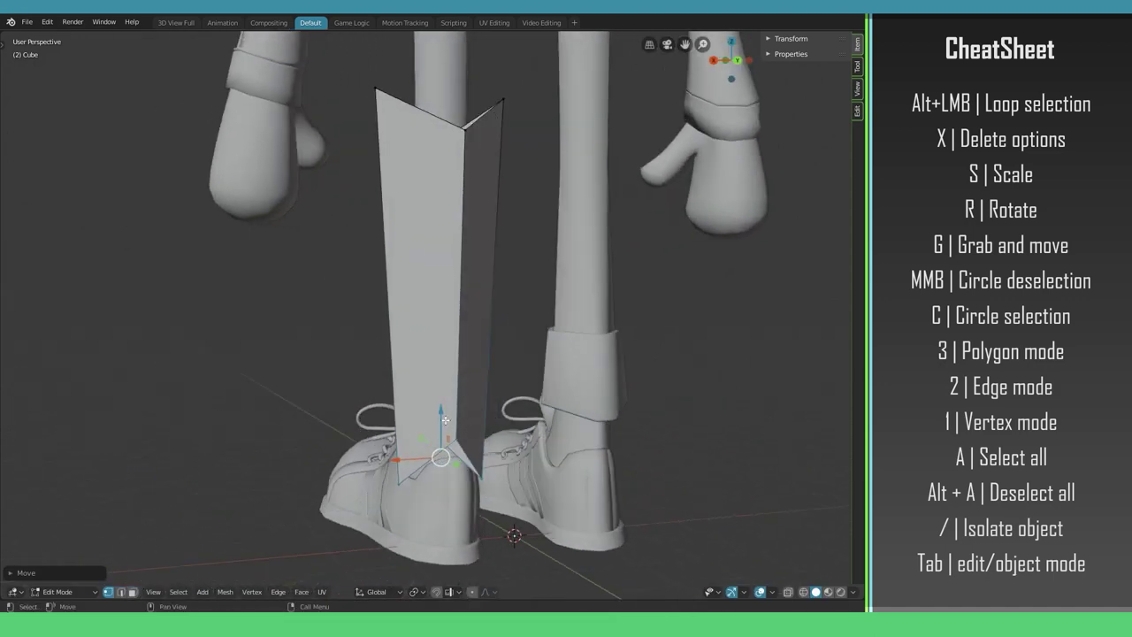
key("g")
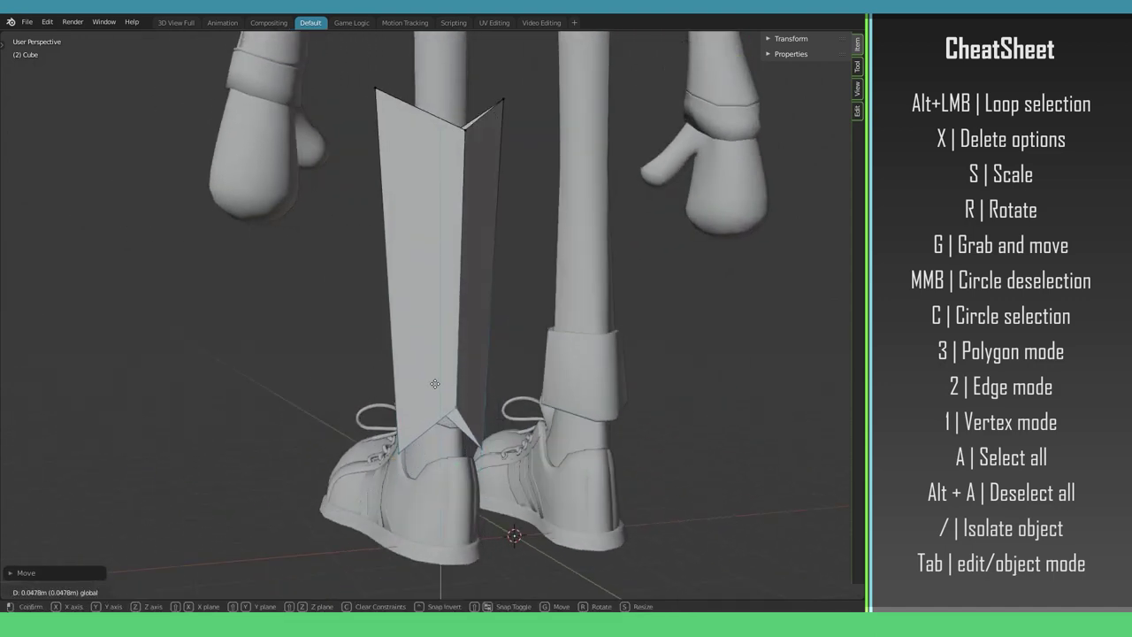
left_click(411, 356)
- Try loop selection on the sleeve's front vertical edge in vertex mode, clearing the selection after each try
middle_click_drag(411, 356, 587, 349)
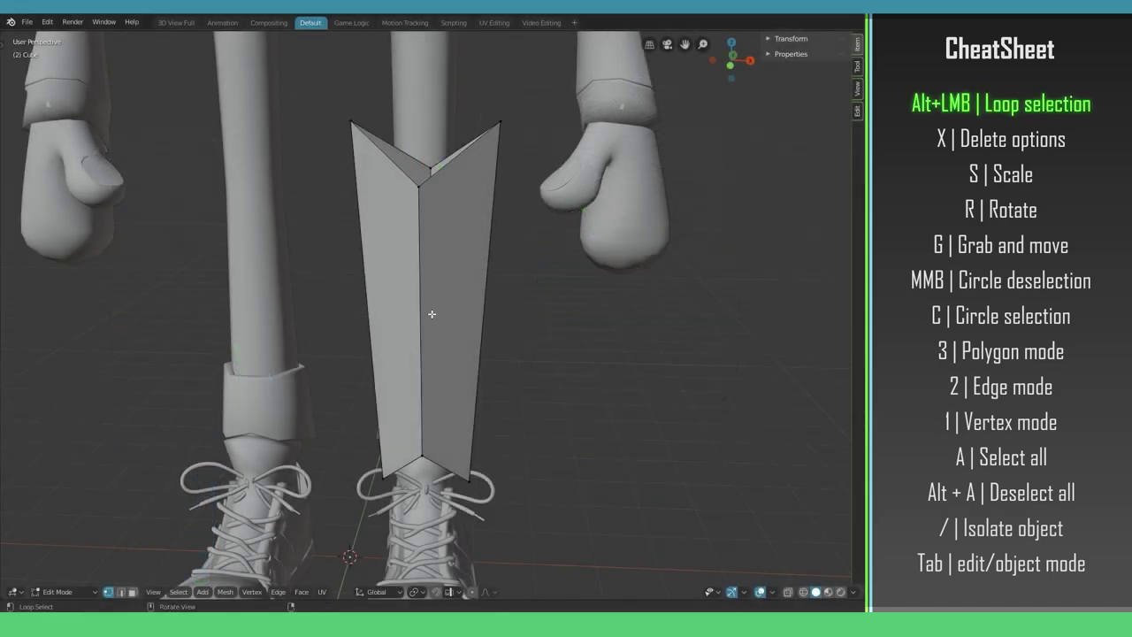
left_click(426, 311, "alt")
key("alt+a")
left_click(423, 308, "alt")
key("alt+a")
left_click(422, 301, "alt")
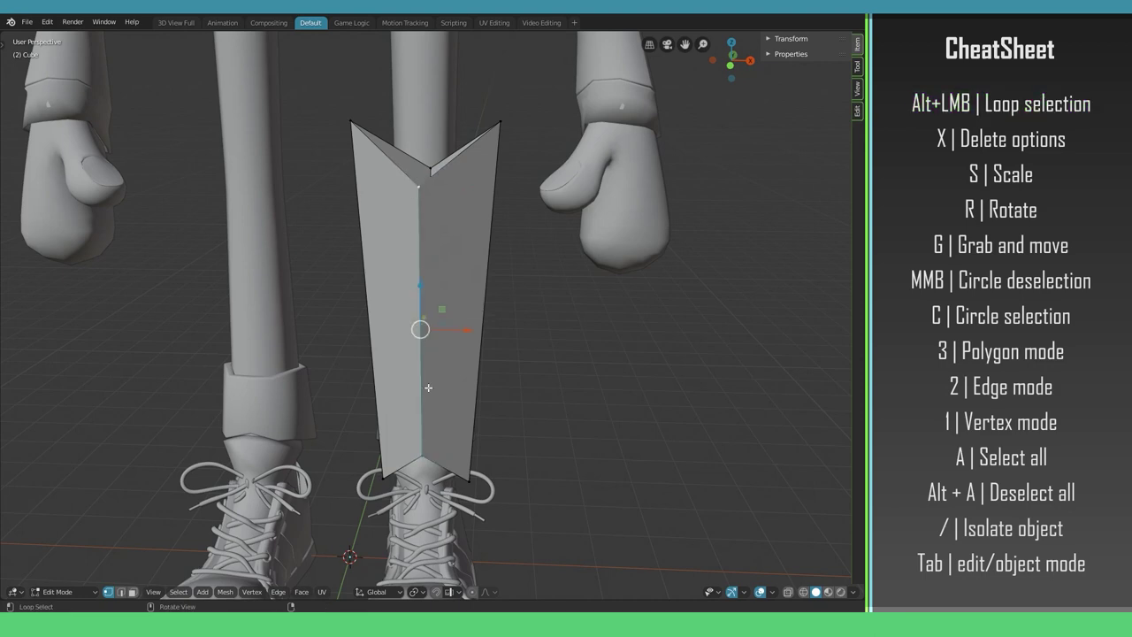
key("alt+a")
- Switch to edge selection and select the sleeve's front and back vertical edges
key("2")
left_click(415, 323, "alt")
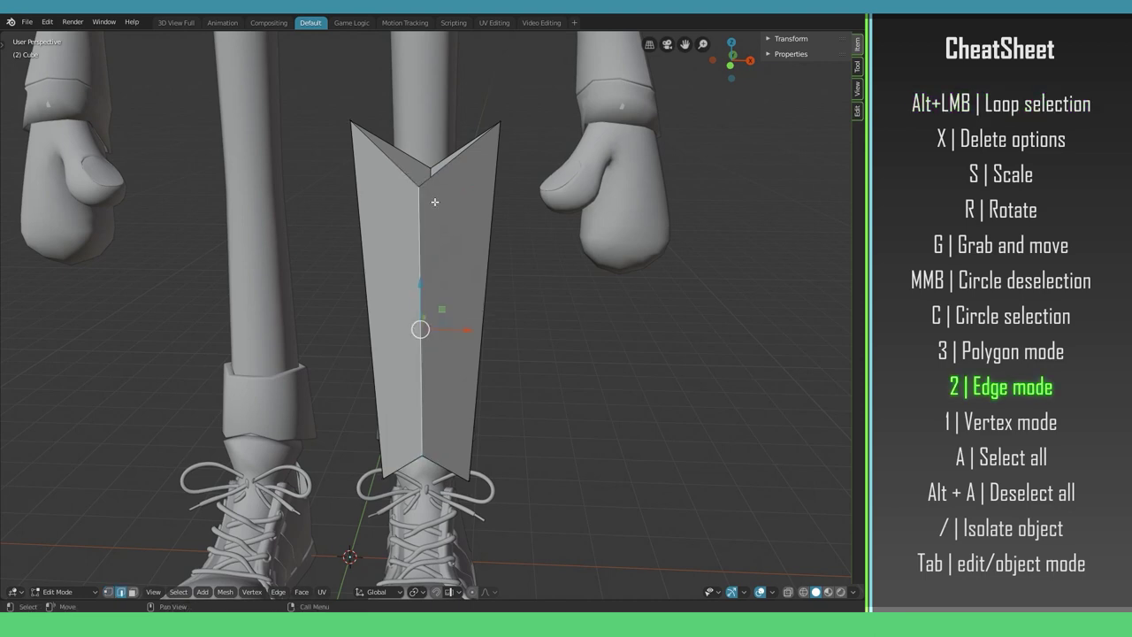
middle_click_drag(435, 202, 471, 291)
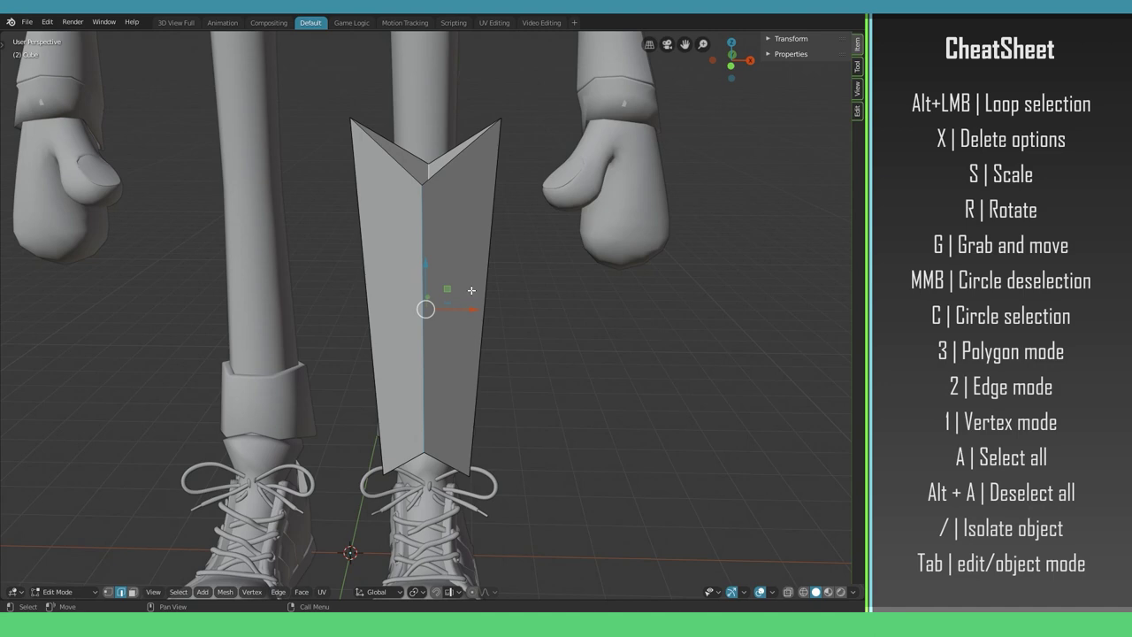
- Try a single-segment bevel about 0.034 m wide on the front and back vertical edges
key("ctrl+b")
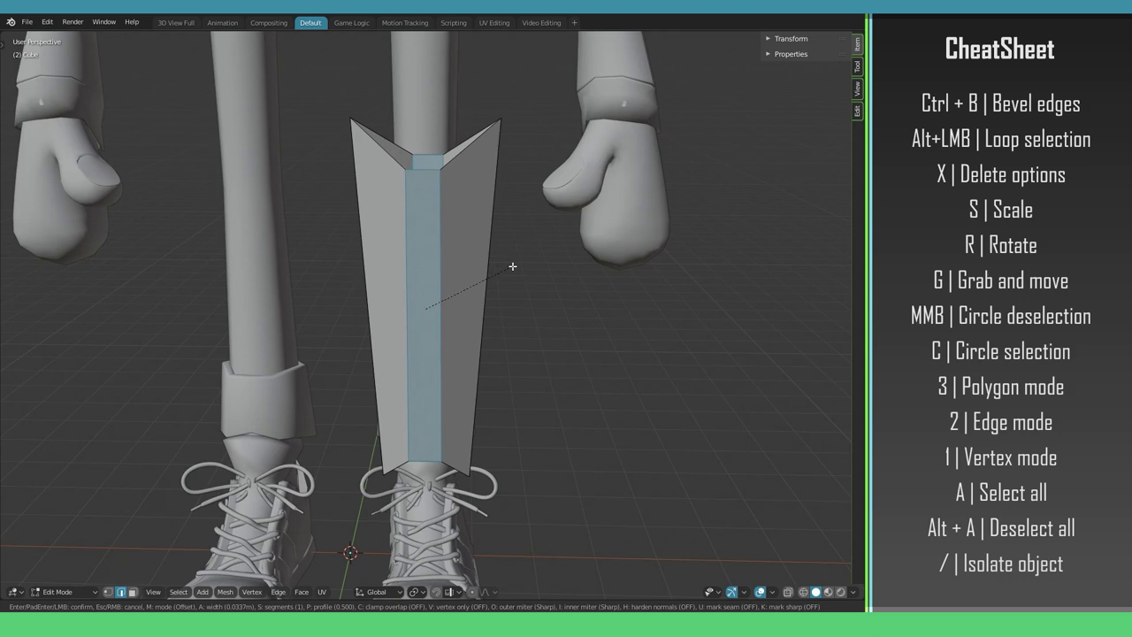
right_click(512, 266)
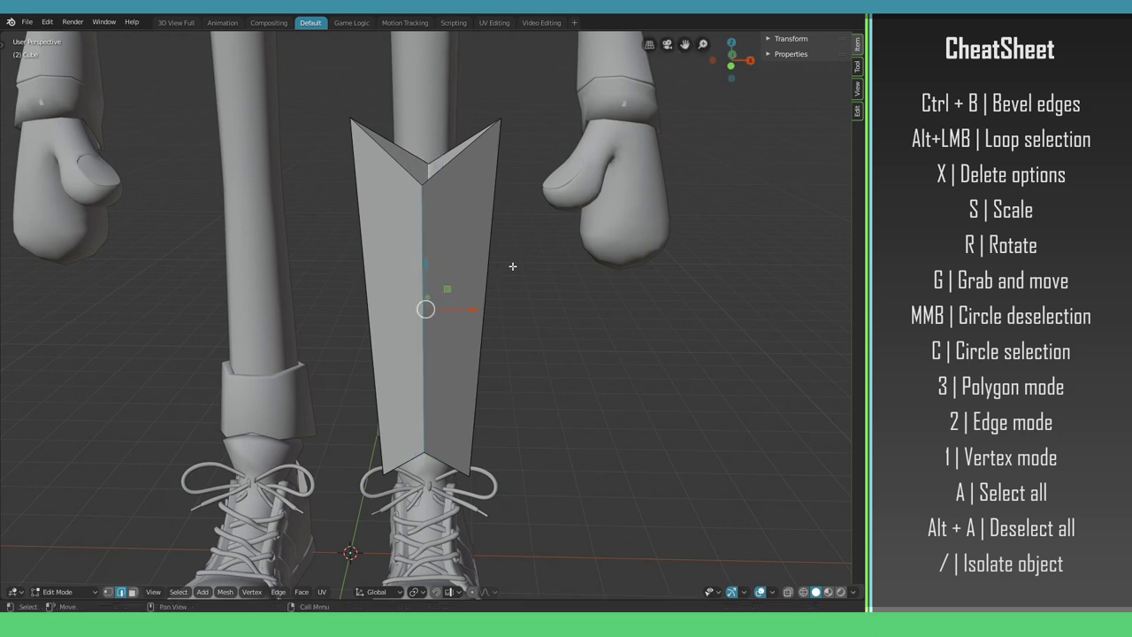
left_click(277, 593)
- Bevel the front and back vertical edges about 0.04 m wide with 2 segments and adjust the bevel profile
key("ctrl+b")
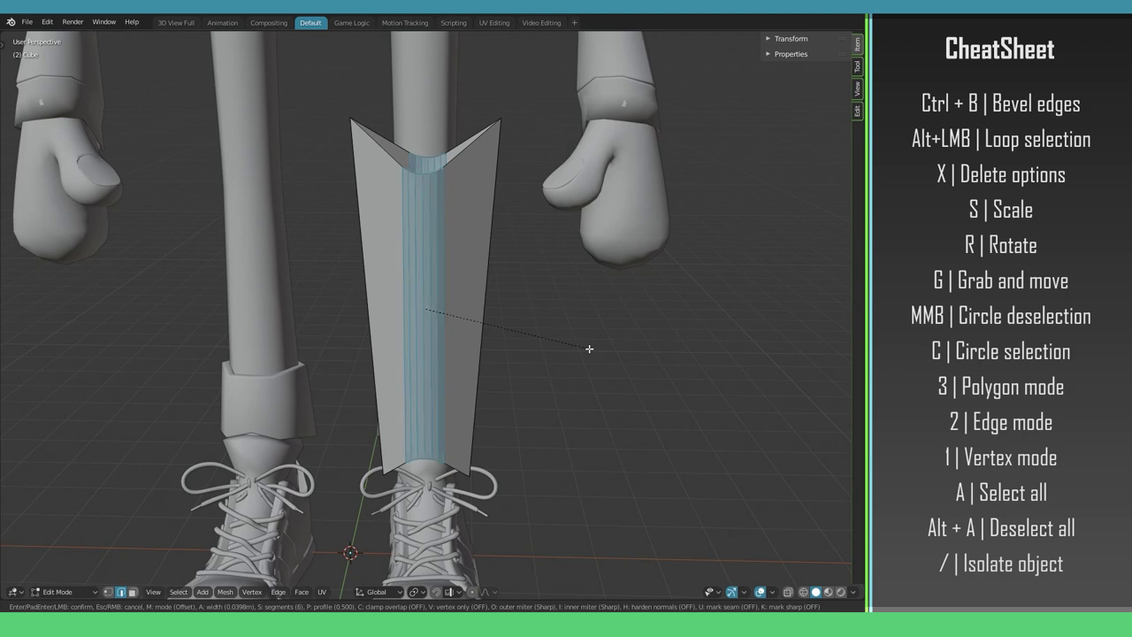
scroll(589, 349, "up", 1)
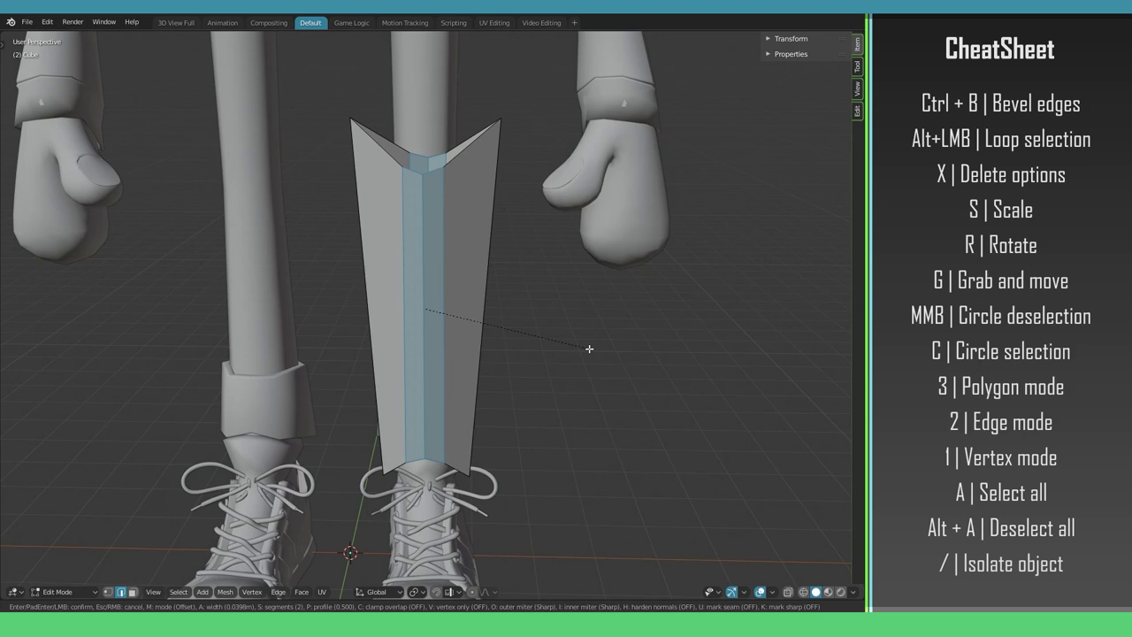
key("p")
left_click(585, 372)
middle_click_drag(561, 374, 471, 361)
- Return to Object Mode and add a Subdivision Surface modifier to the sleeve, collapsing its settings
key("ctrl+Tab")
key("4")
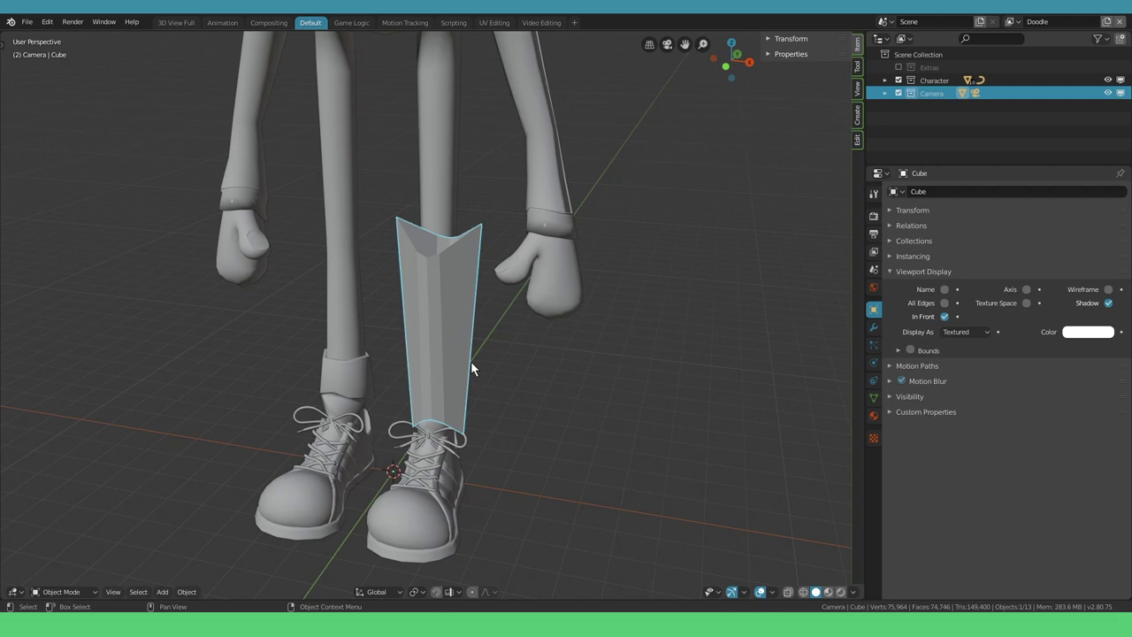
left_click(889, 270)
left_click(875, 327)
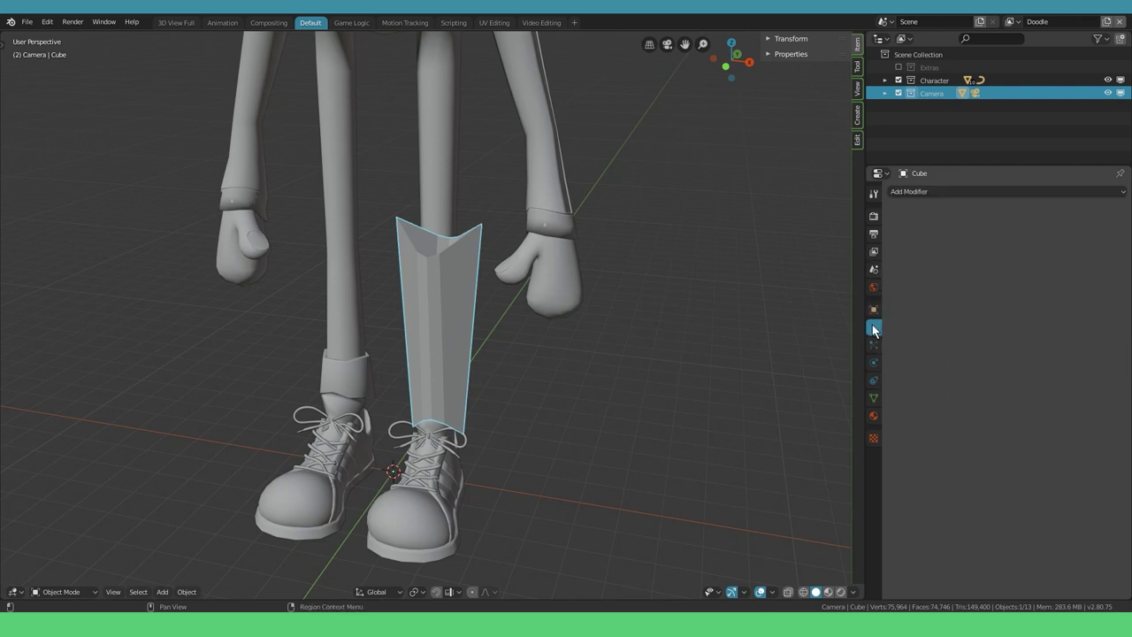
left_click(924, 193)
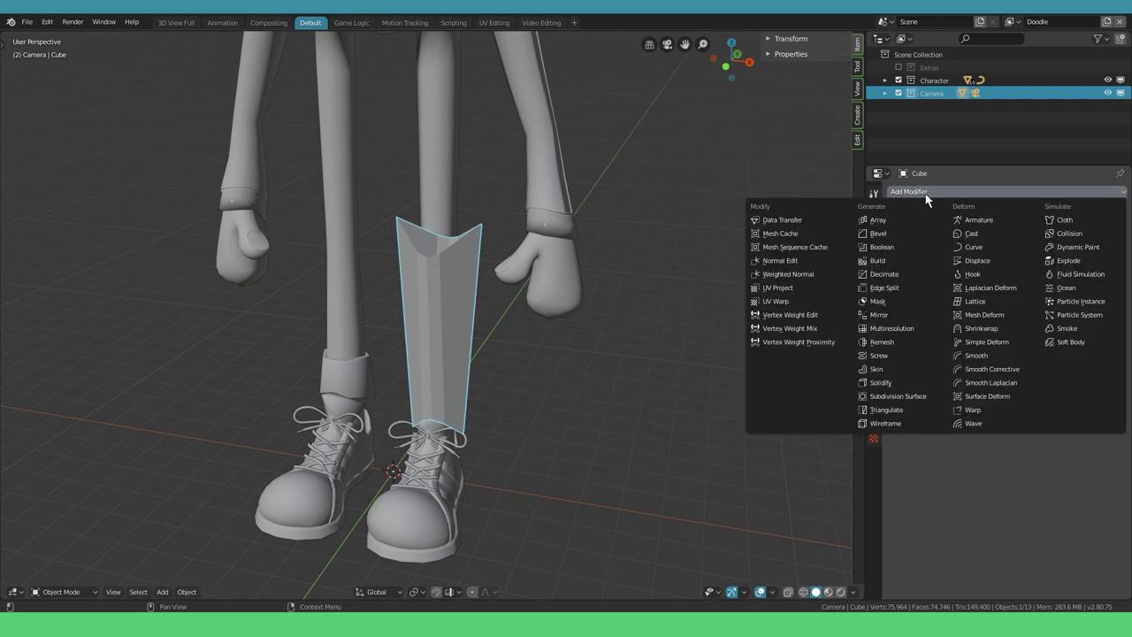
left_click(915, 396)
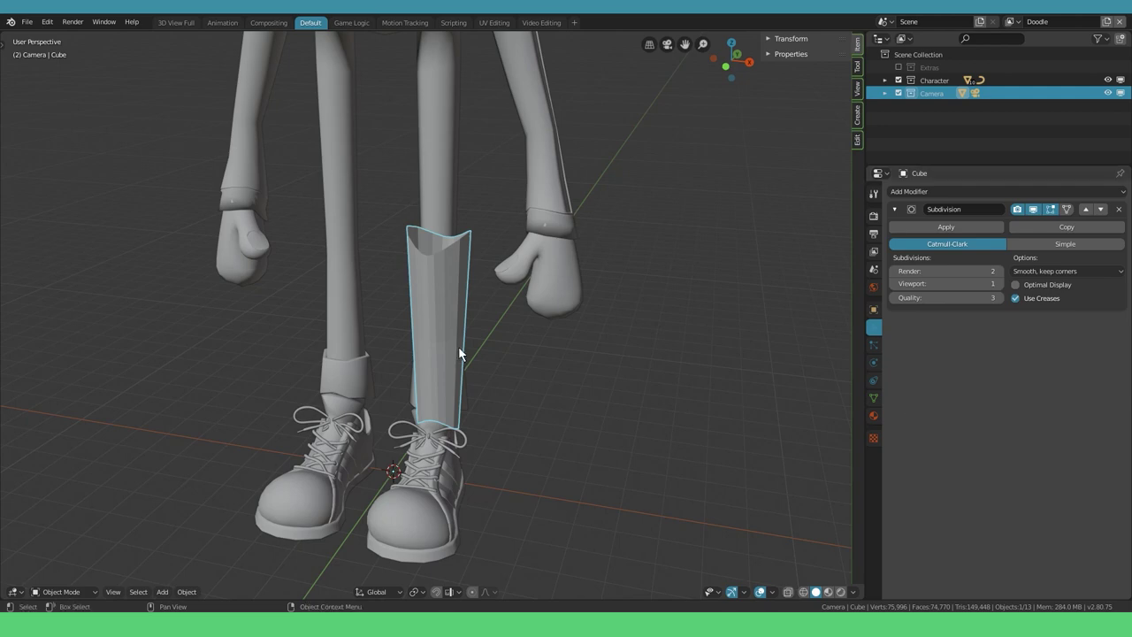
left_click(893, 208)
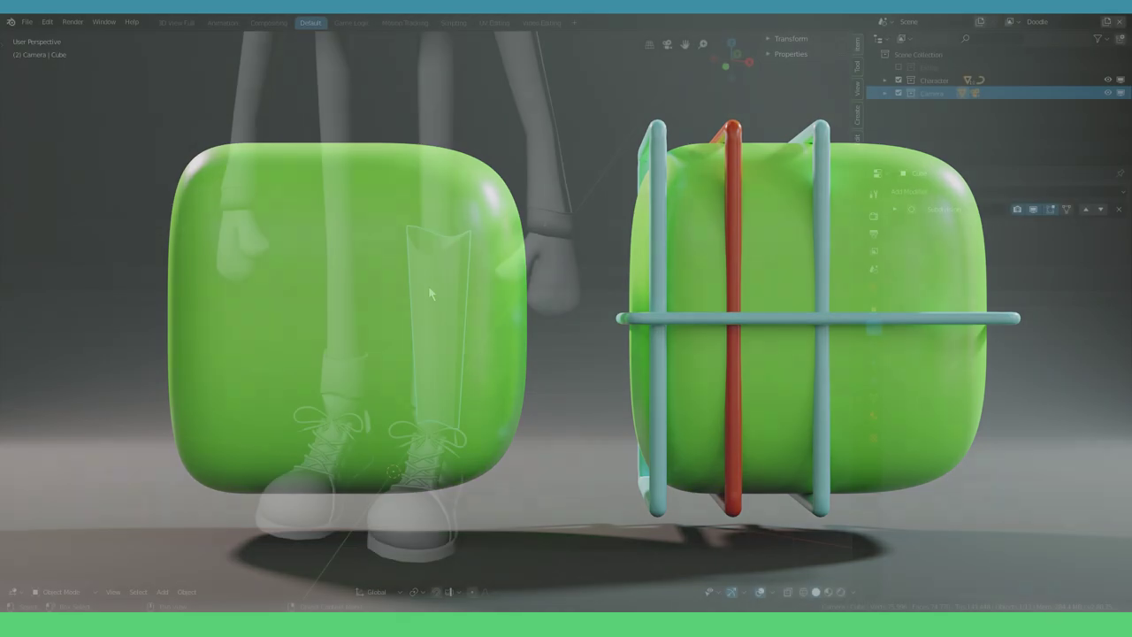
- Enter Edit Mode on the sleeve and select its two outer vertical side edges
scroll(470, 265, "up", 3)
key("ctrl+Tab")
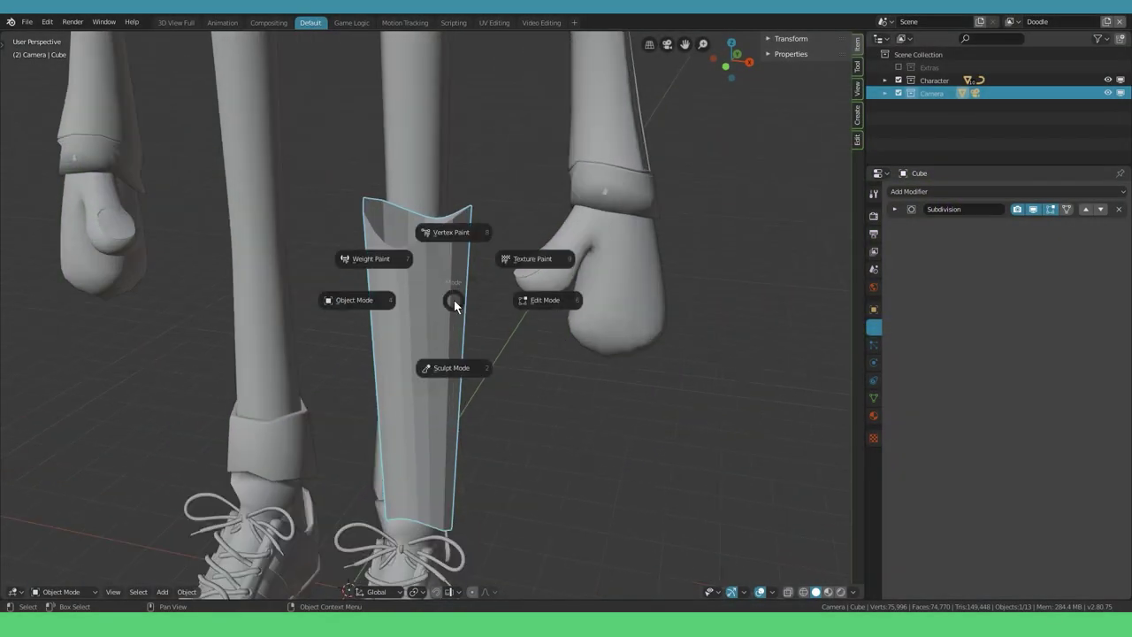
key("Tab")
scroll(481, 227, "up", 4)
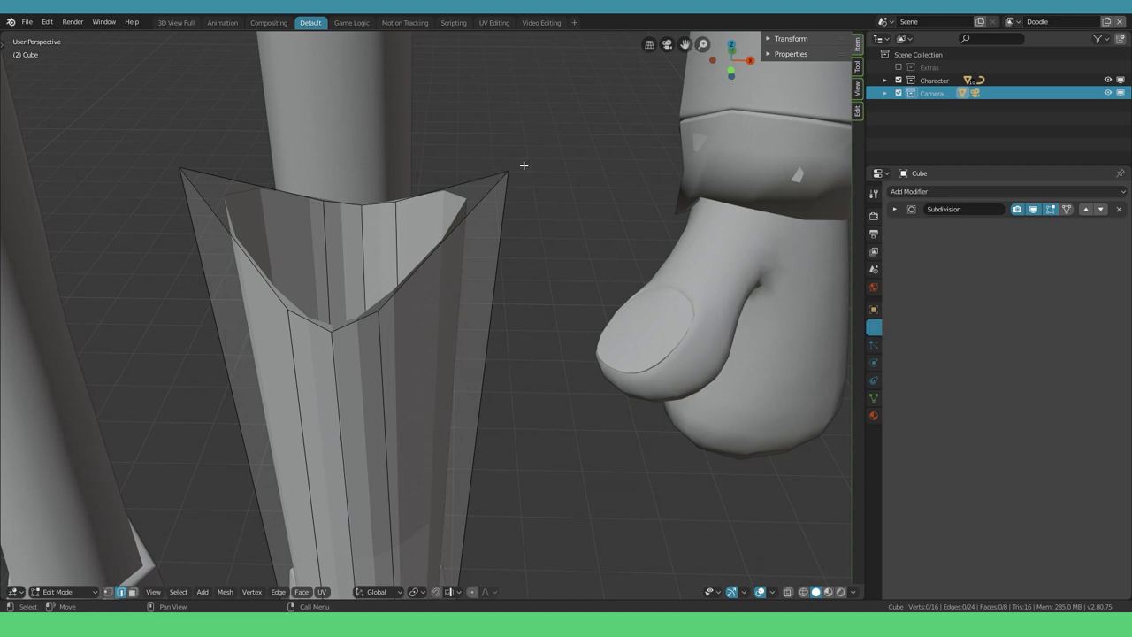
middle_click_drag(536, 205, 442, 243)
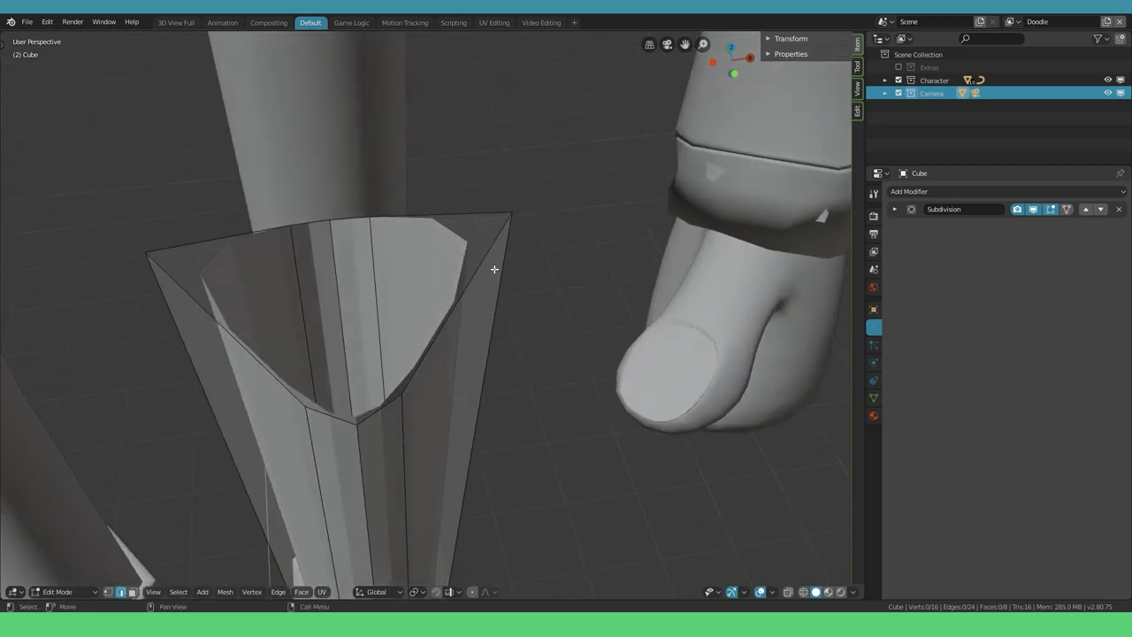
middle_click_drag(472, 298, 451, 295)
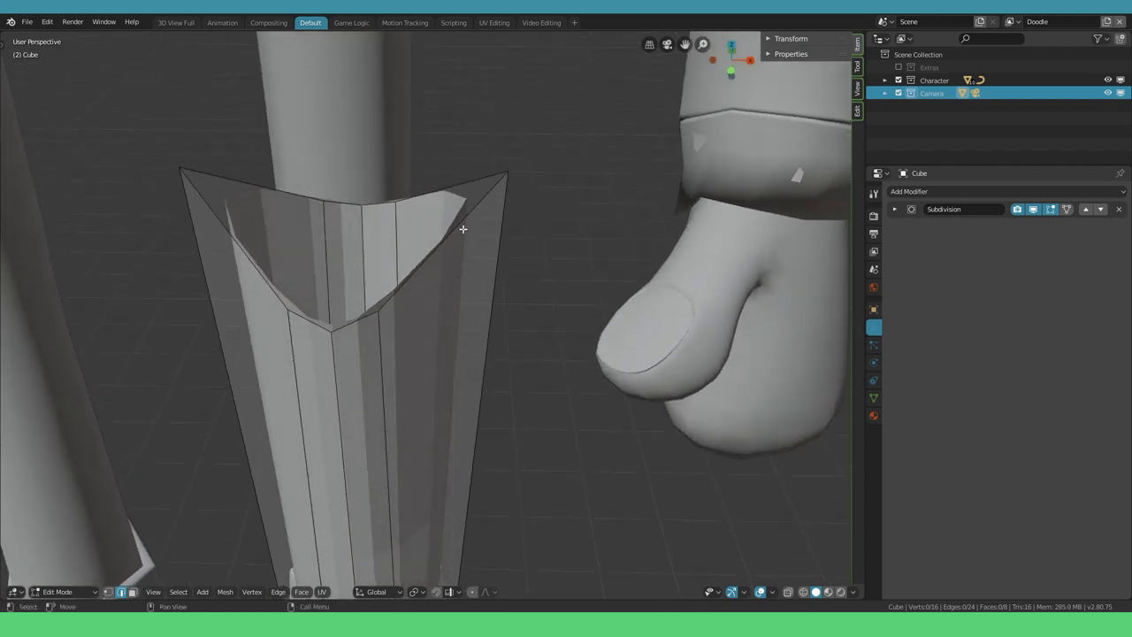
left_click(508, 230)
left_click(190, 284, "shift")
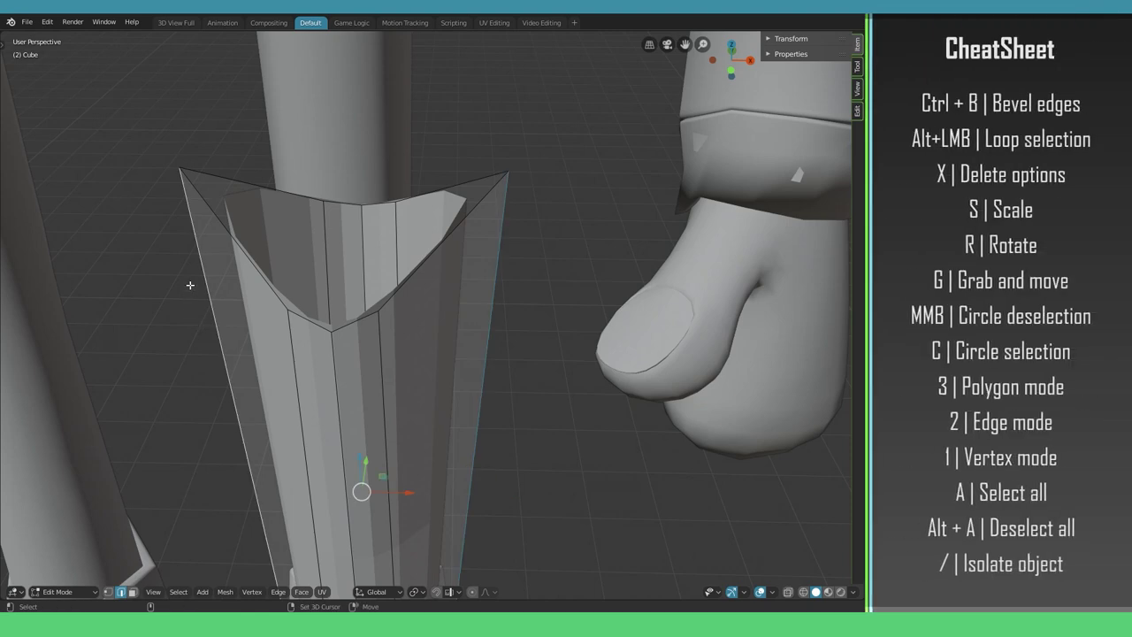
- Bevel the two side edges about 0.013 m wide with 2 segments
scroll(404, 324, "down", 5)
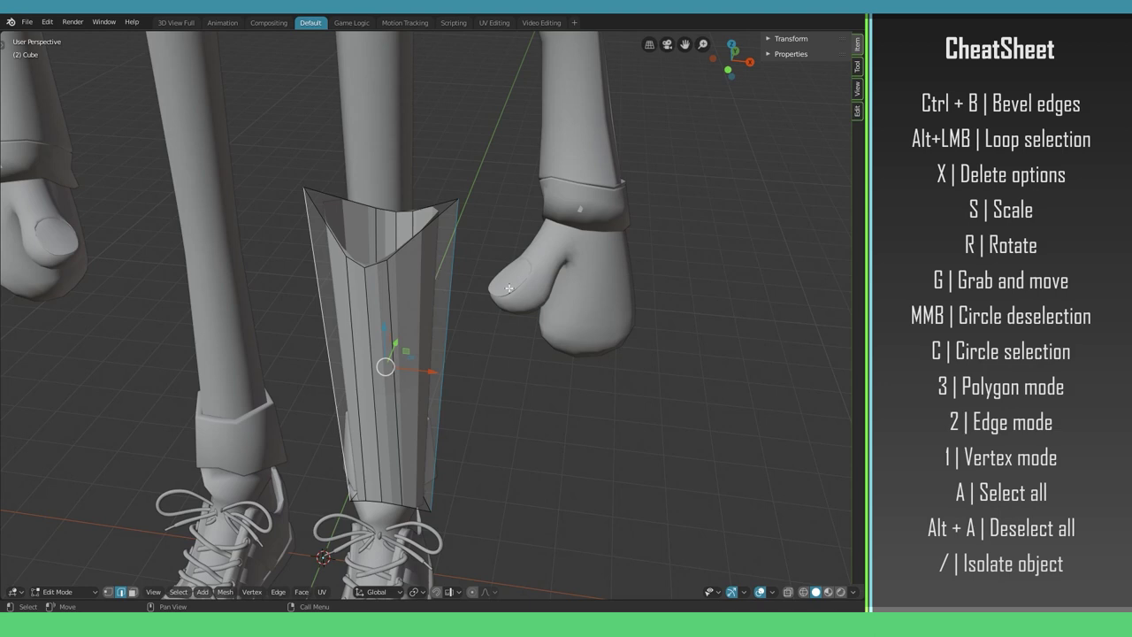
key("ctrl+b")
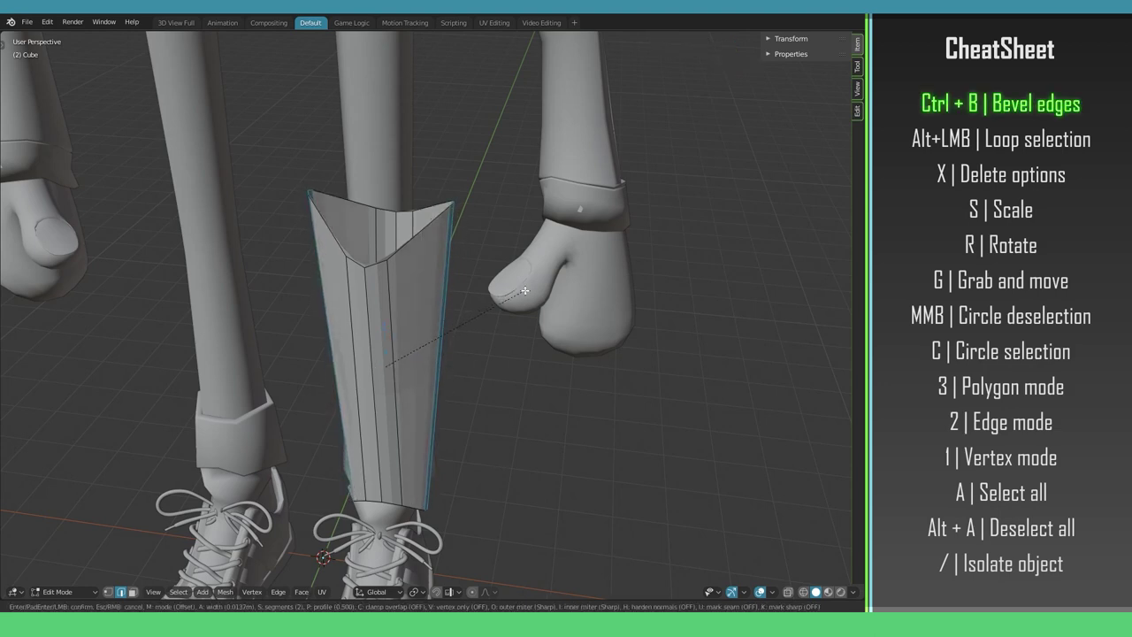
left_click(527, 291)
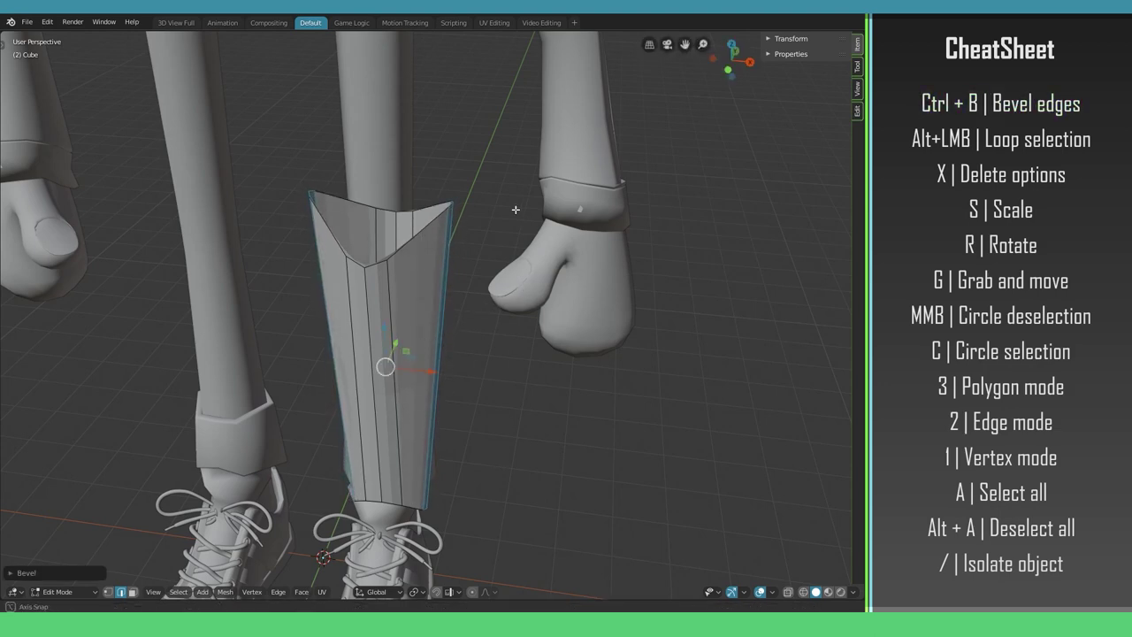
- Bevel the sleeve's two side edges again, about 0.013 m wide with 2 segments, raising the profile to square off the corners
scroll(513, 207, "up", 4)
middle_click_drag(465, 222, 473, 359)
key("ctrl+b")
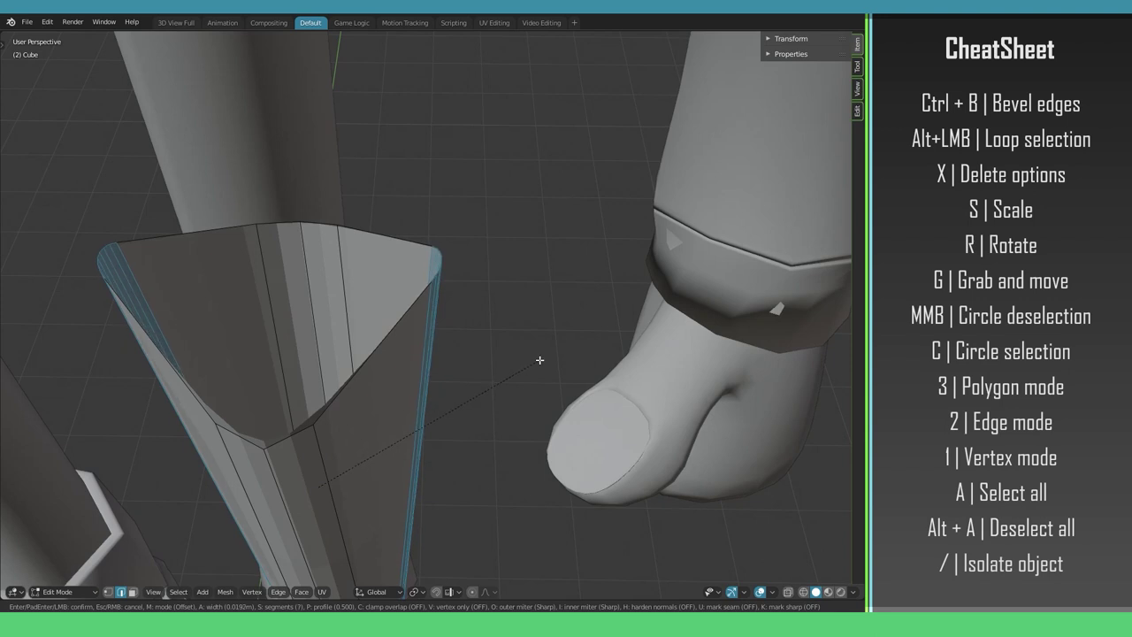
scroll(548, 361, "up", 3)
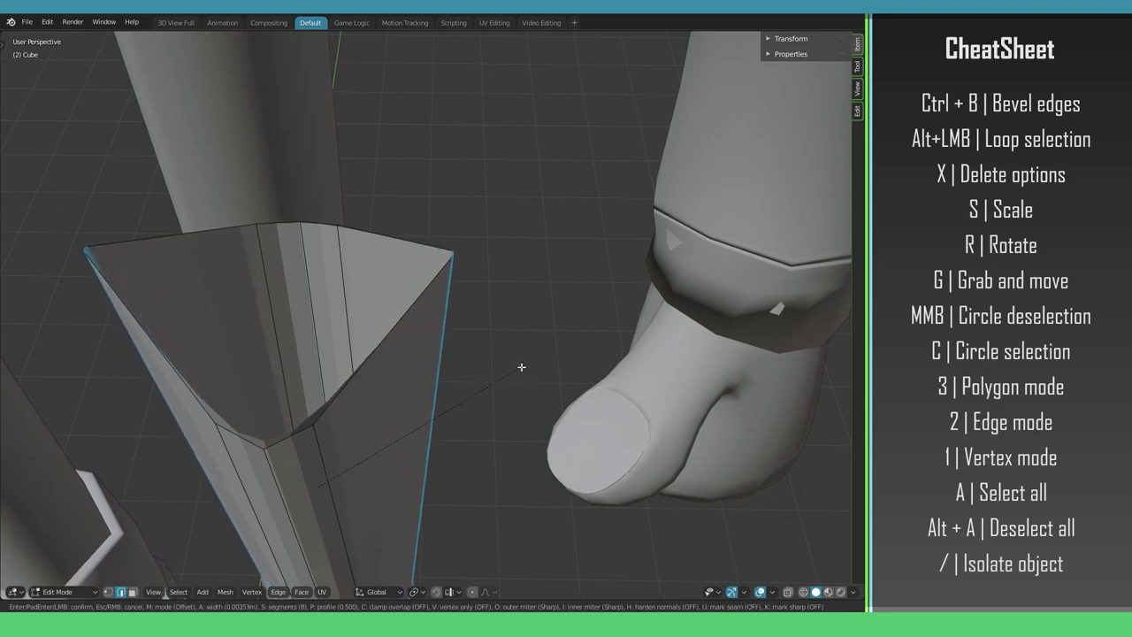
scroll(538, 374, "down", 6)
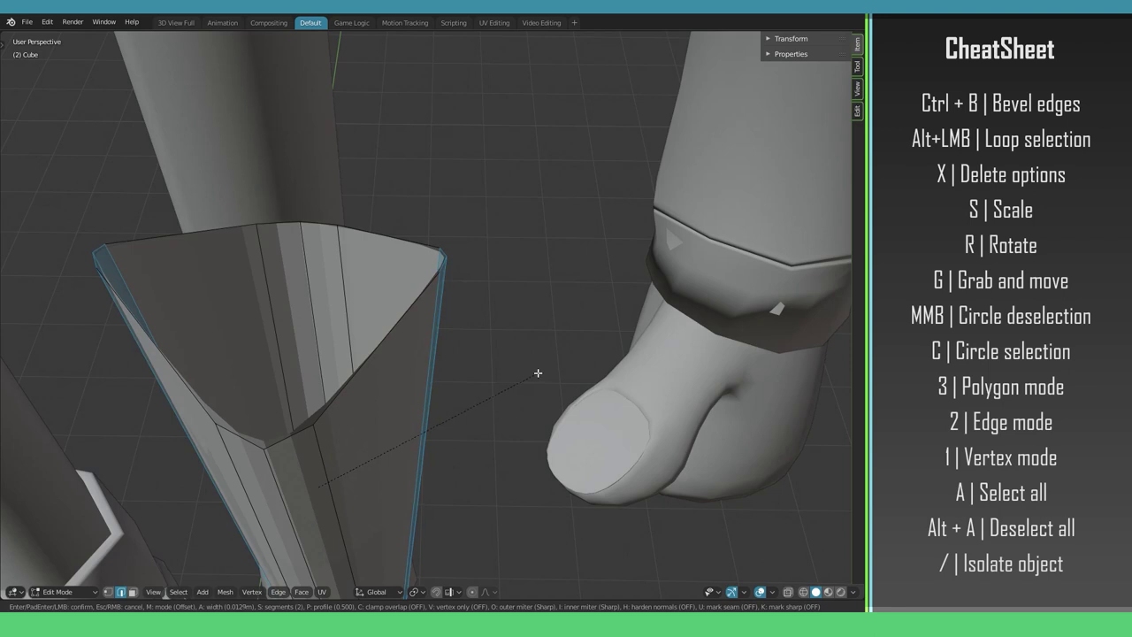
key("p")
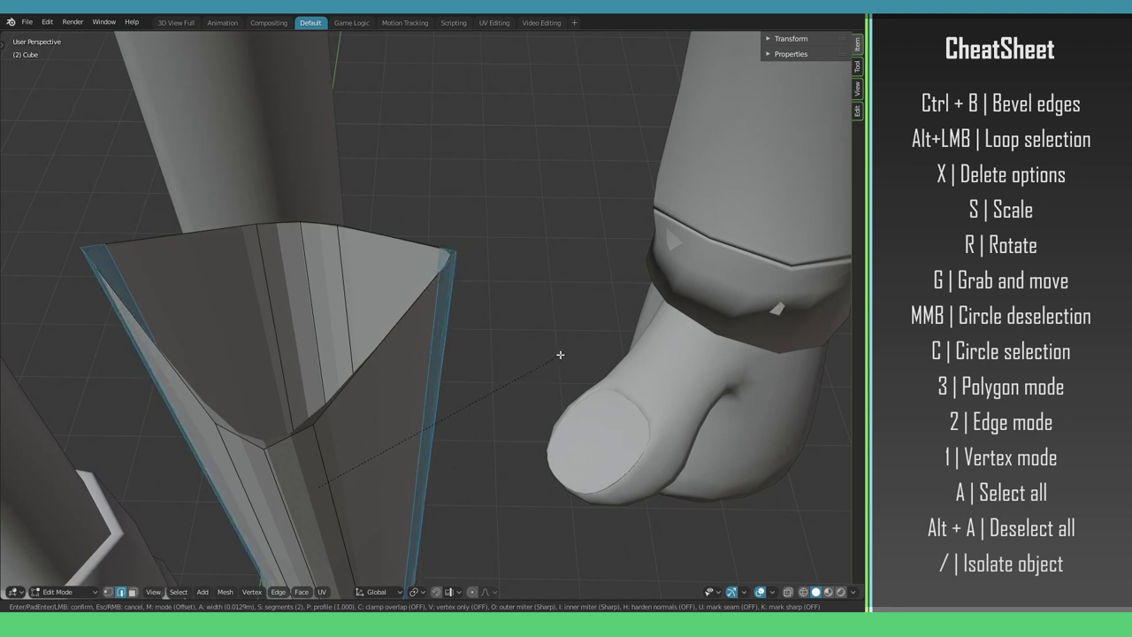
left_click(546, 355)
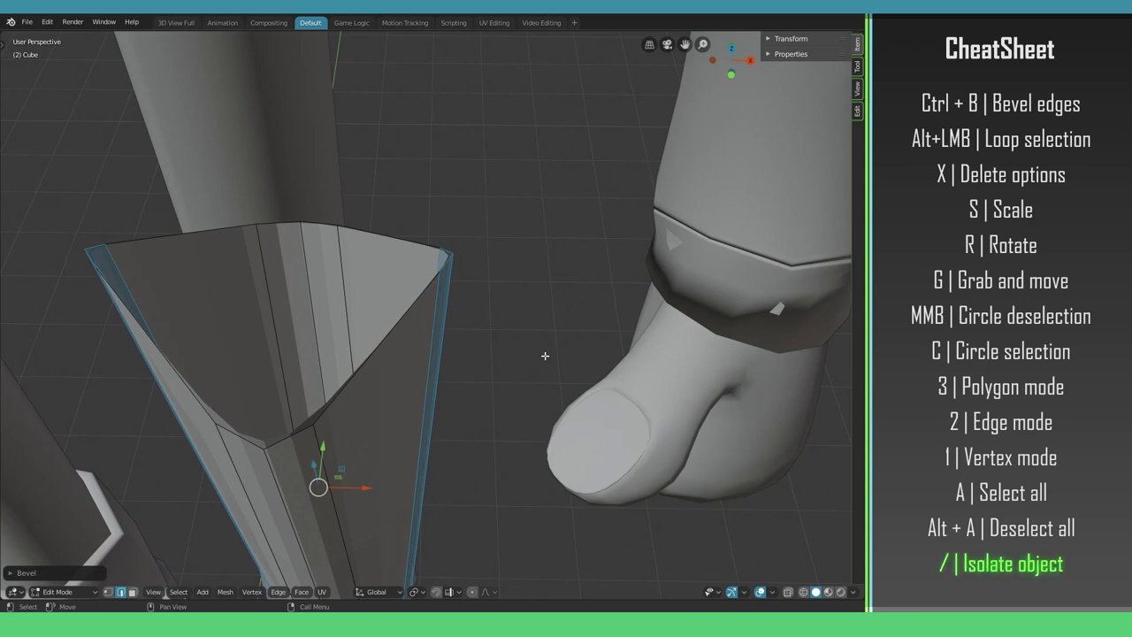
- Isolate the sleeve in local view and clear the edge selection
key("slash")
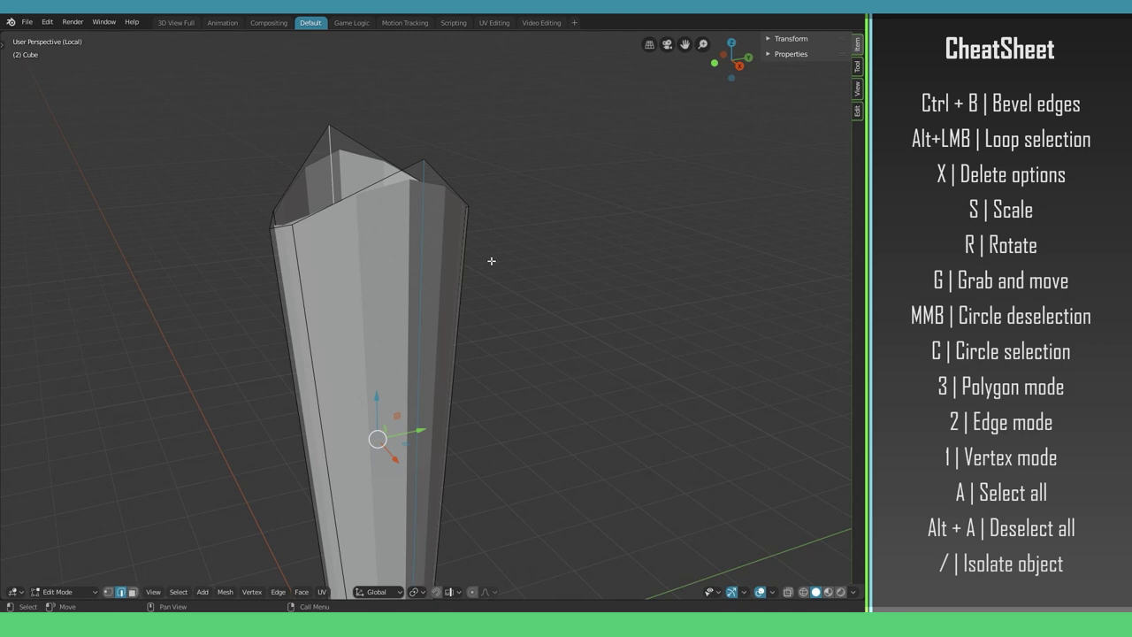
key("alt+a")
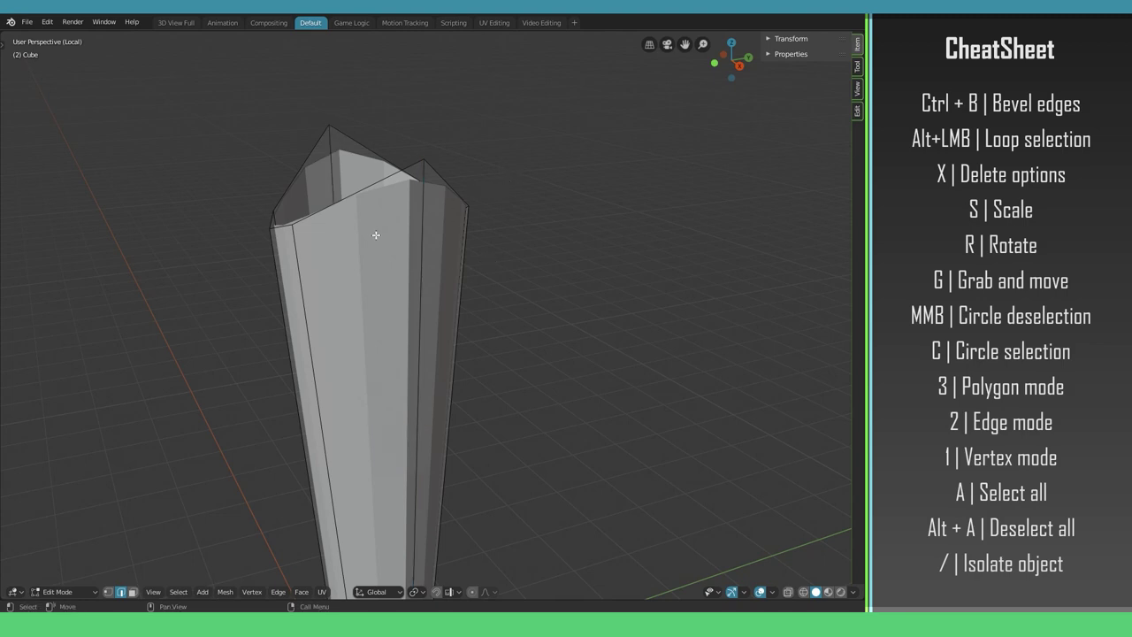
mouse_move(375, 233)
middle_mouse_down()
mouse_move(422, 229)
mouse_move(420, 204)
middle_mouse_up()
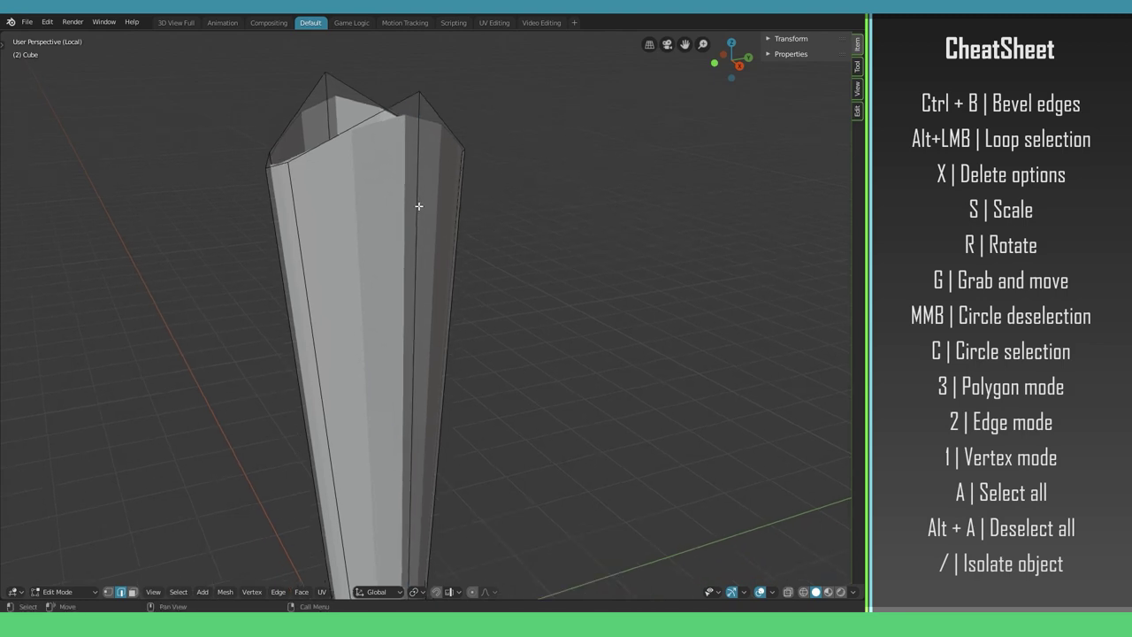
- Add a single horizontal loop cut around the sleeve at mid-height
scroll(401, 292, "down", 2)
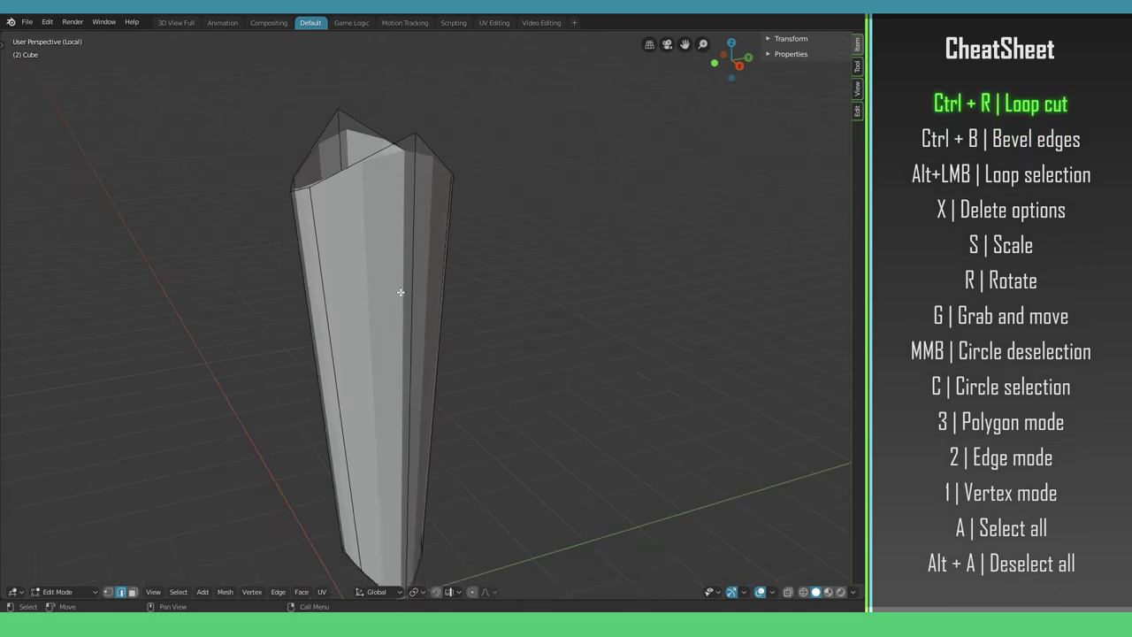
middle_click_drag(392, 412, 333, 377)
key("ctrl+r")
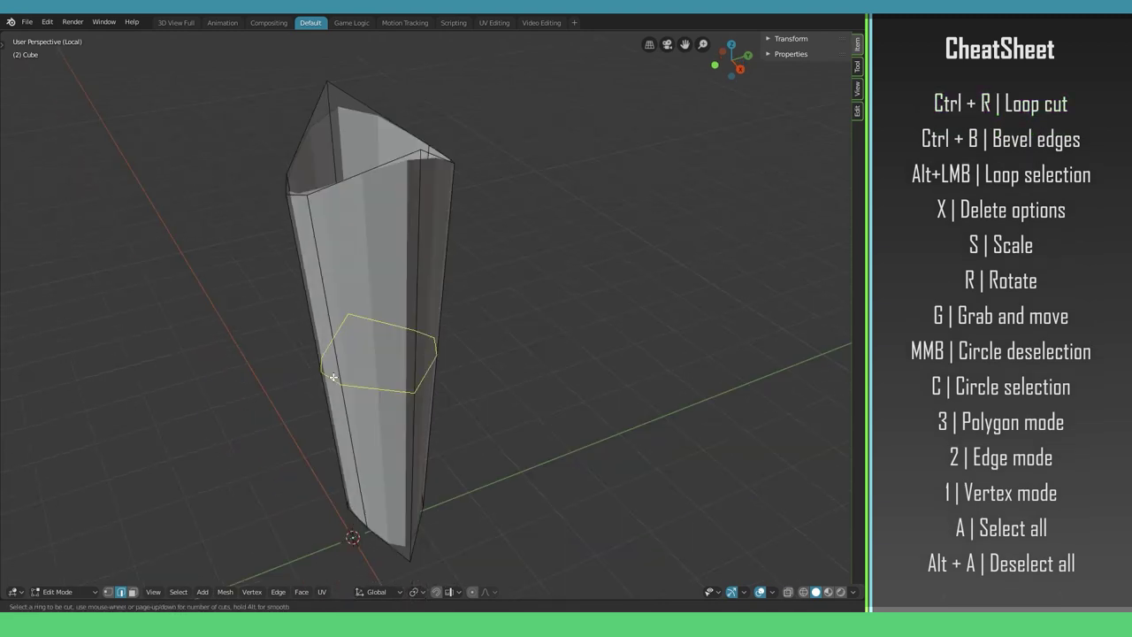
left_click(333, 377)
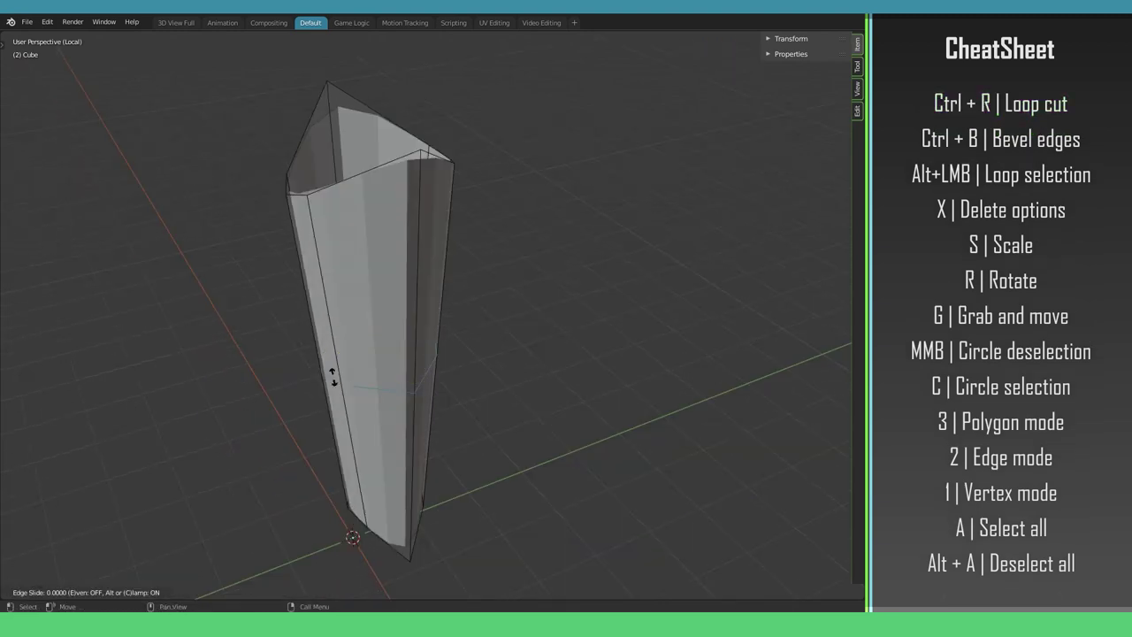